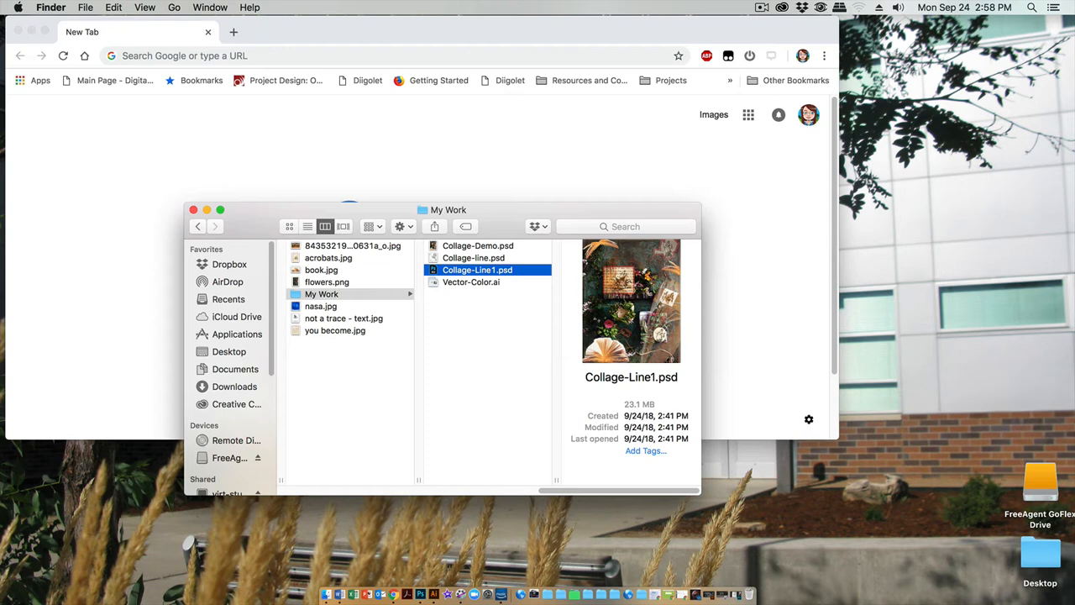
# Launch Adobe Illustrator CC 2018
pyautogui.click(1032, 7)
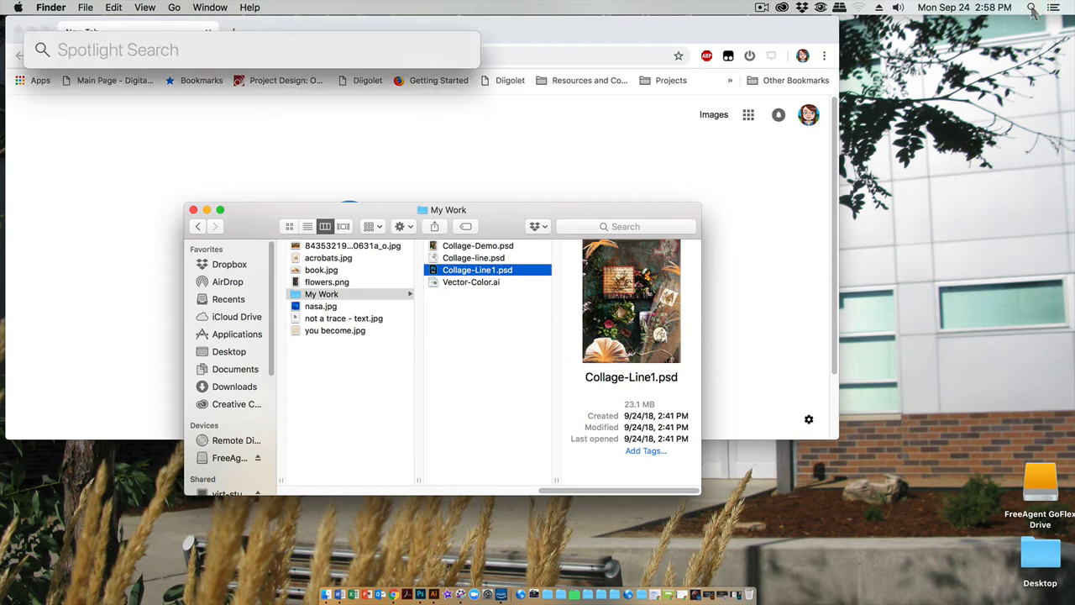
pyautogui.write('ill')
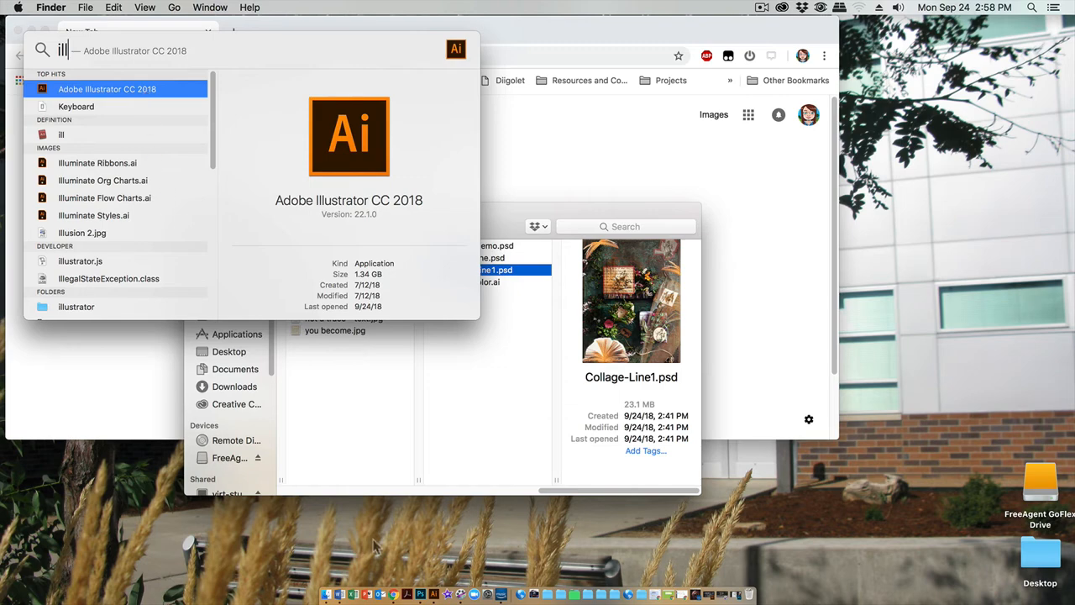
pyautogui.click(433, 593)
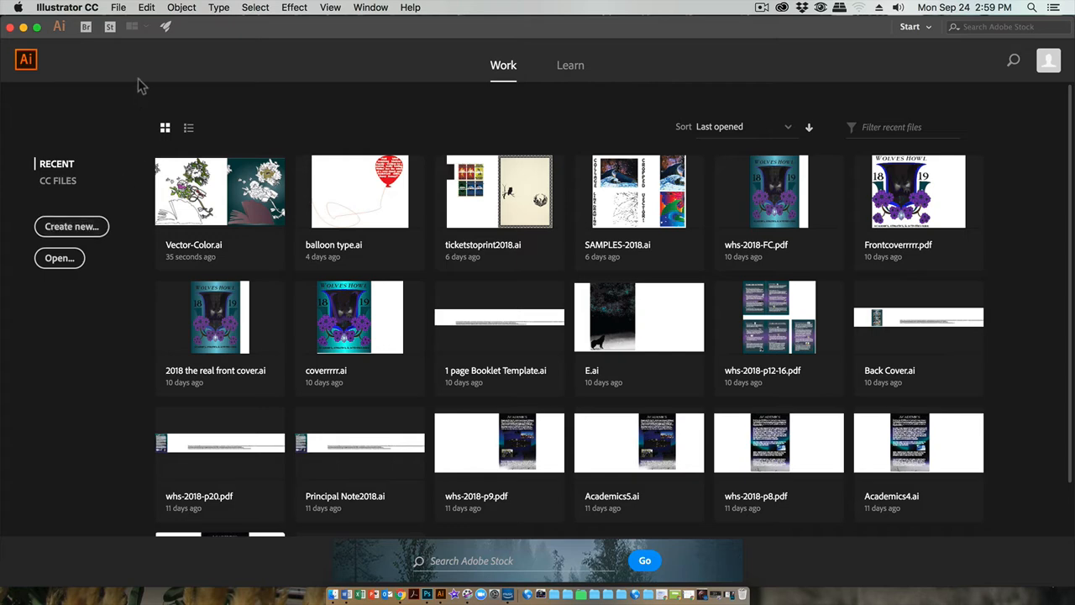
# Start a new document and bring up the blank Print presets with Letter as the preset
pyautogui.click(118, 8)
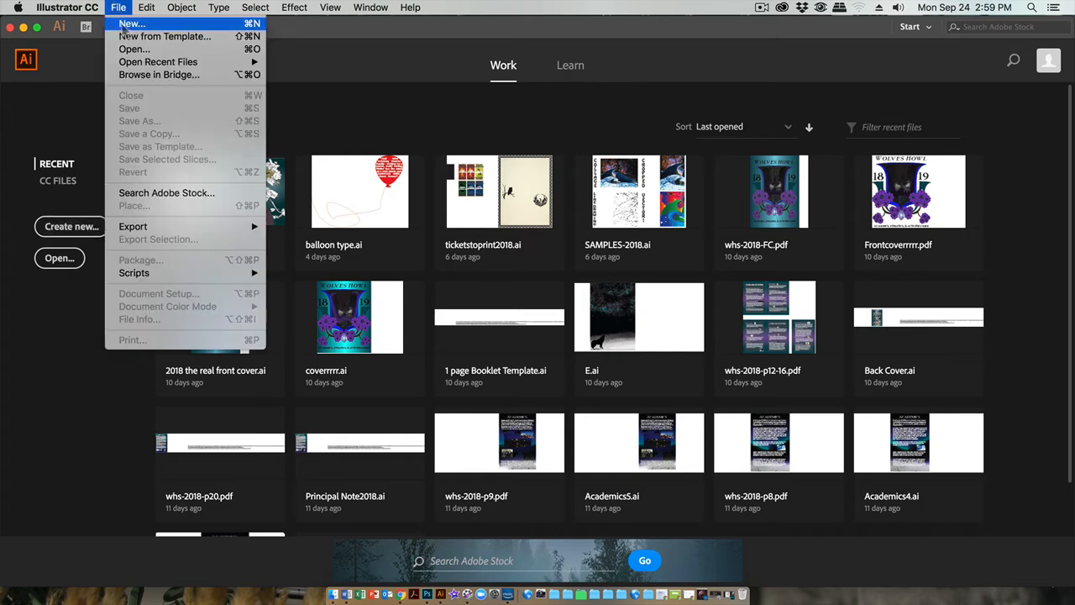
pyautogui.click(60, 82)
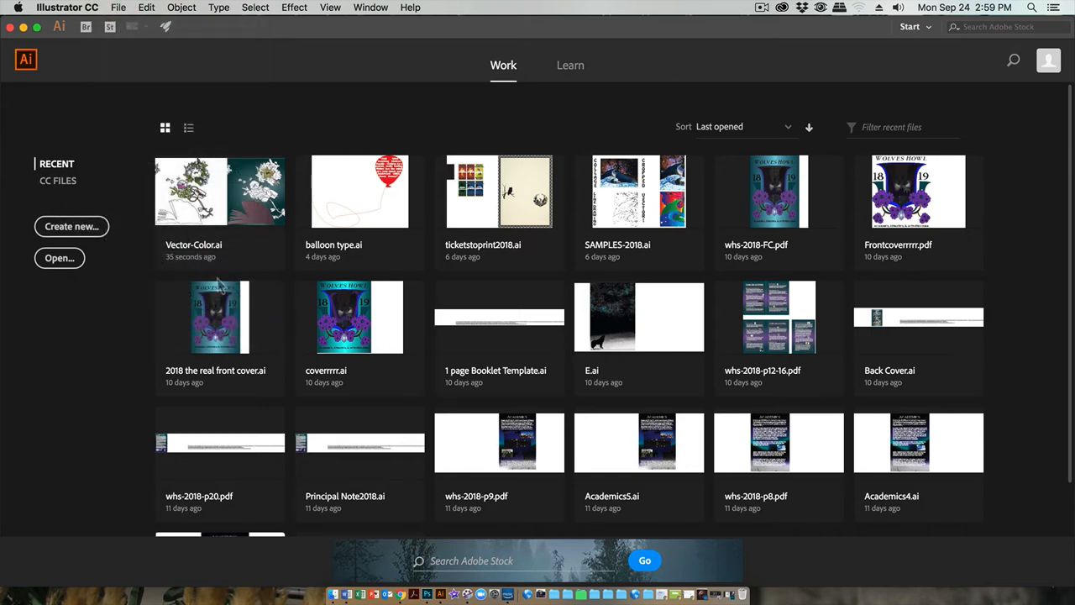
pyautogui.click(78, 231)
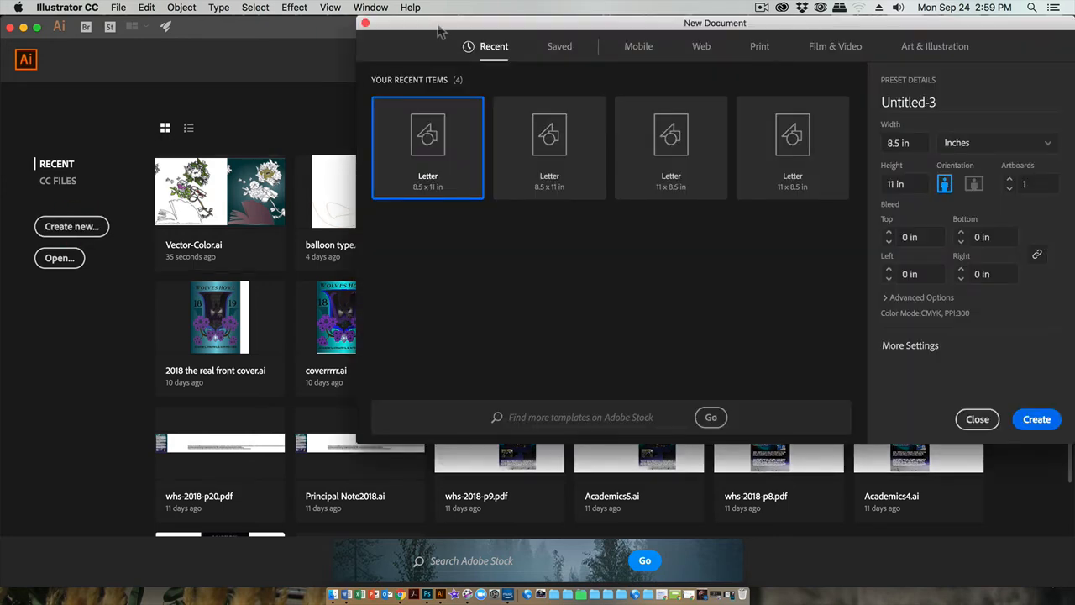
pyautogui.moveTo(438, 28); pyautogui.dragTo(239, 27)
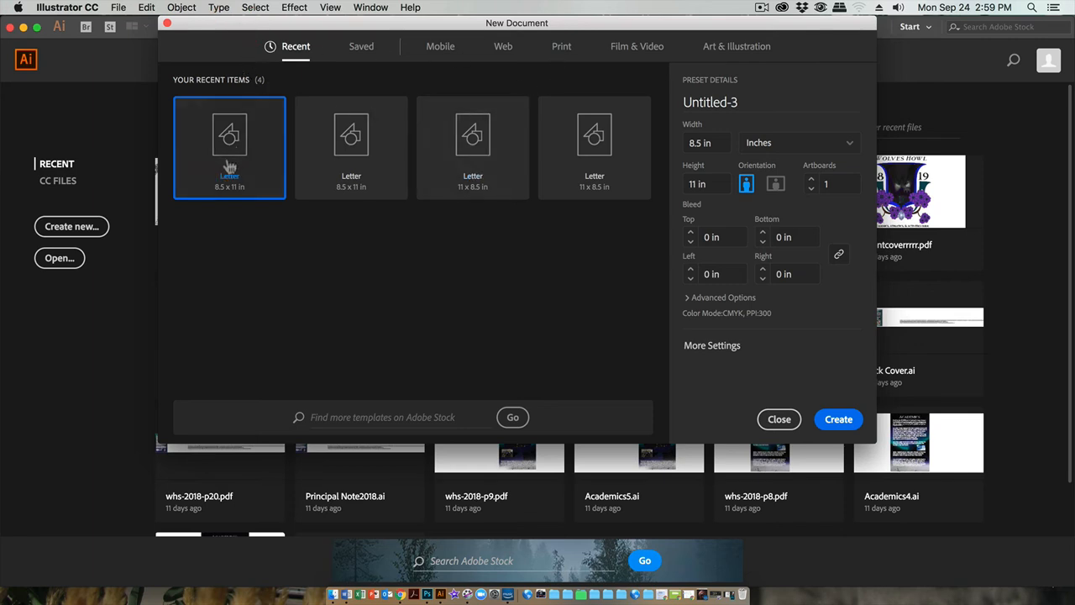
pyautogui.click(562, 50)
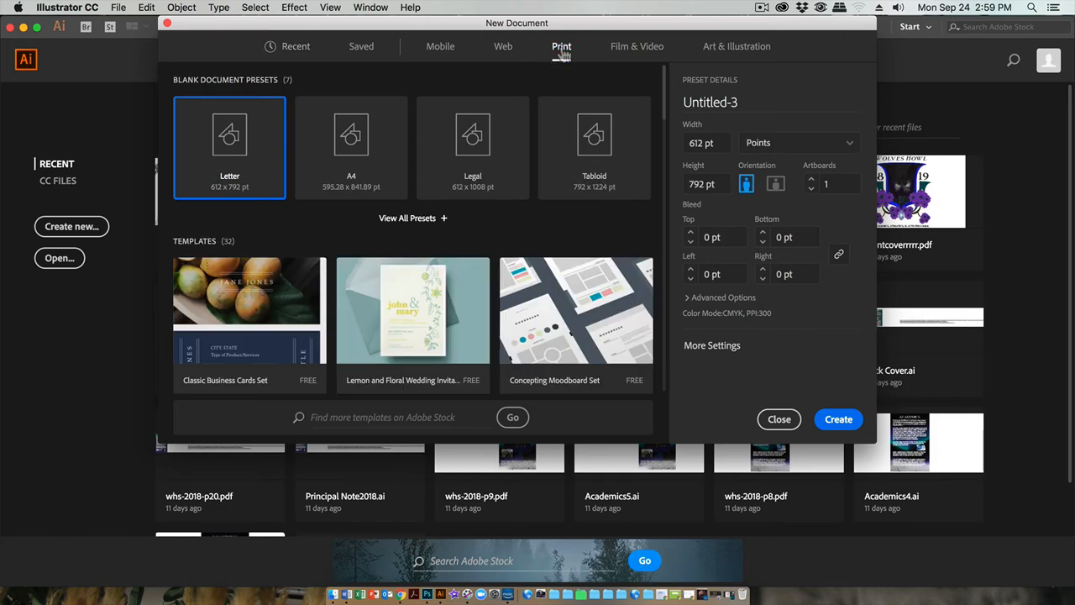
# Set the Letter document's units to inches with portrait orientation and create it
pyautogui.click(778, 151)
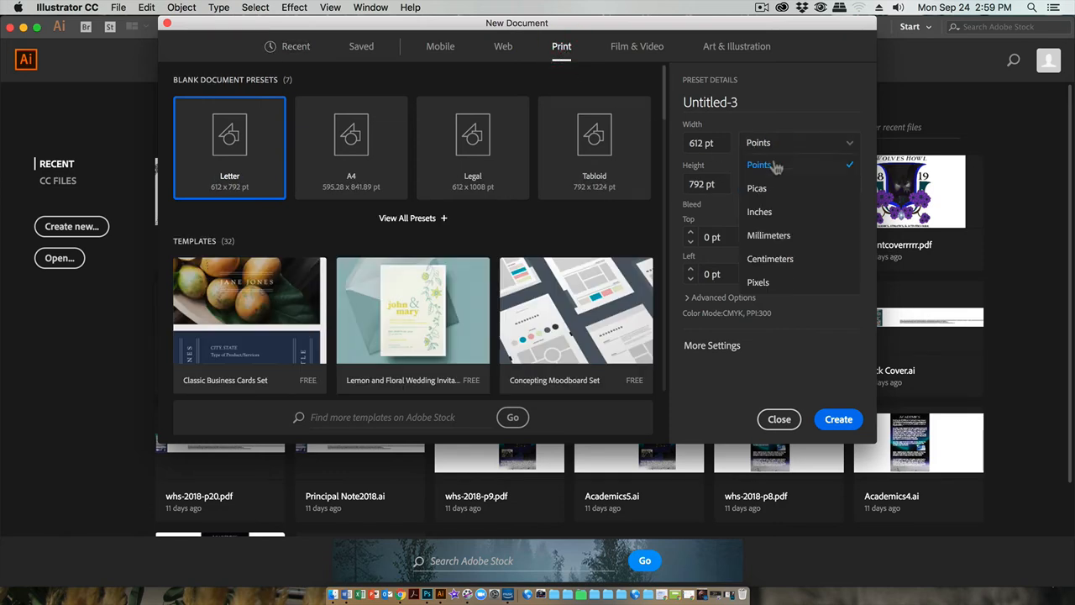
pyautogui.click(771, 212)
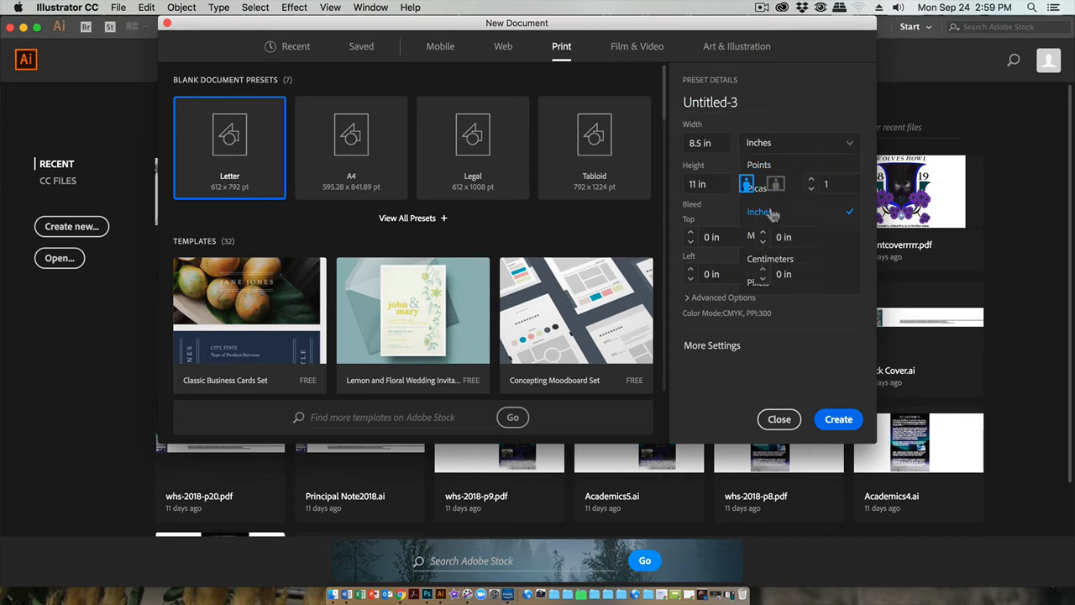
pyautogui.click(771, 144)
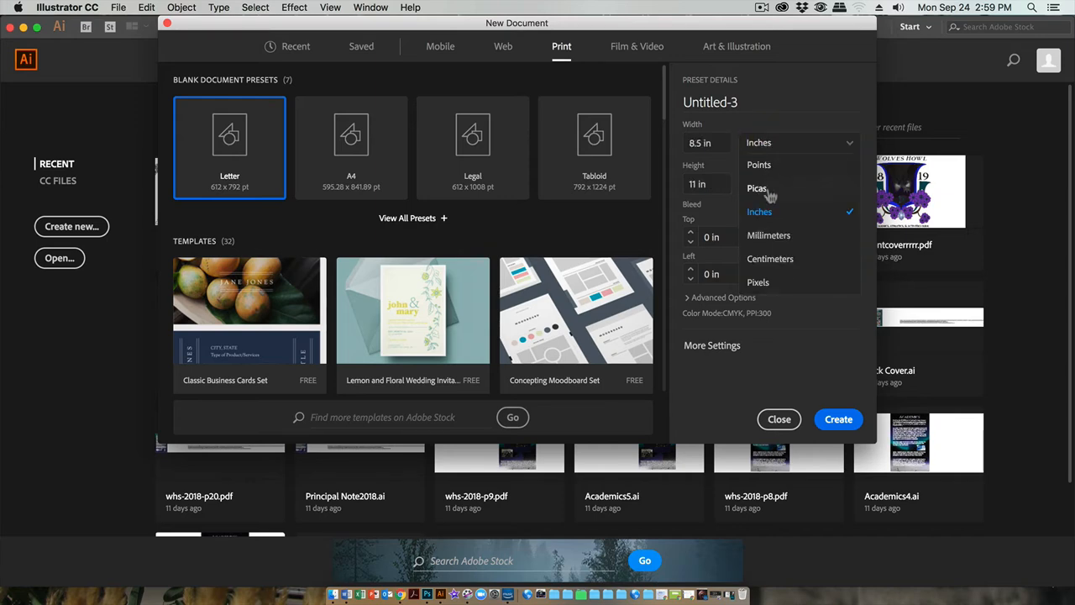
pyautogui.click(801, 92)
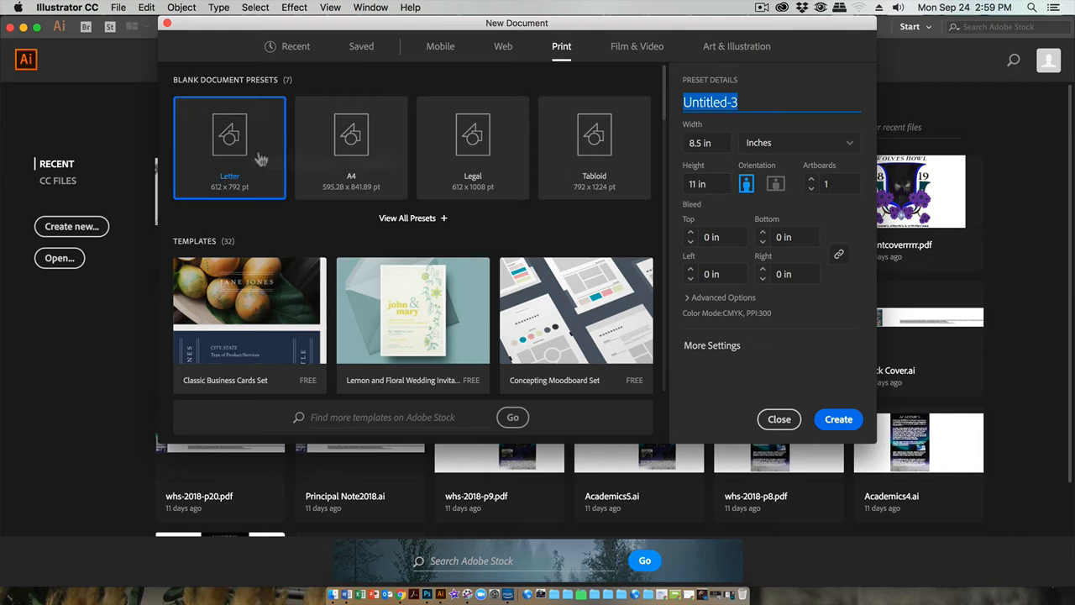
pyautogui.click(746, 185)
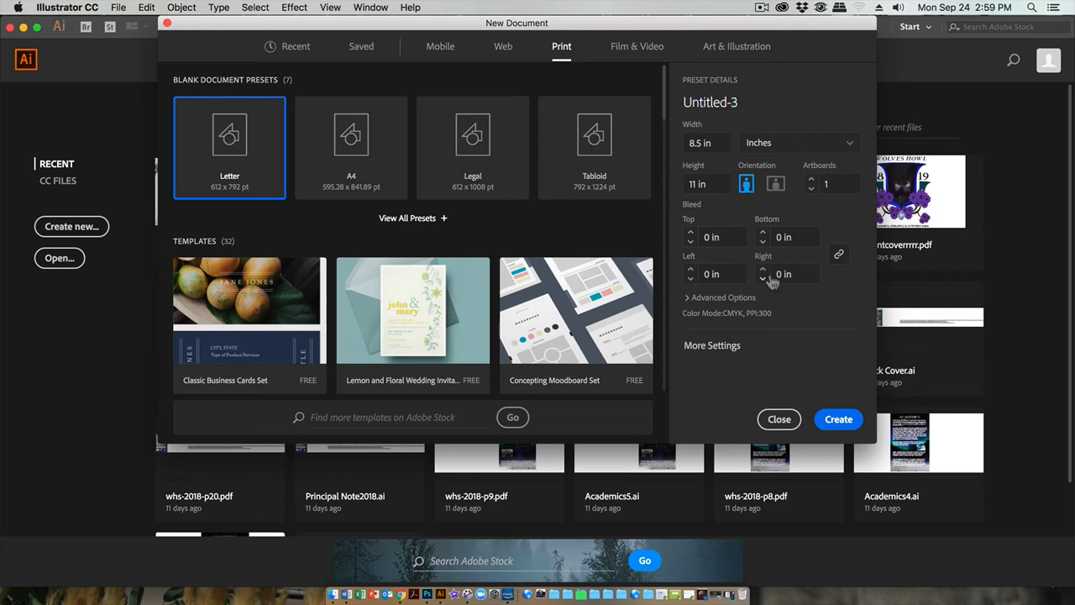
pyautogui.click(844, 420)
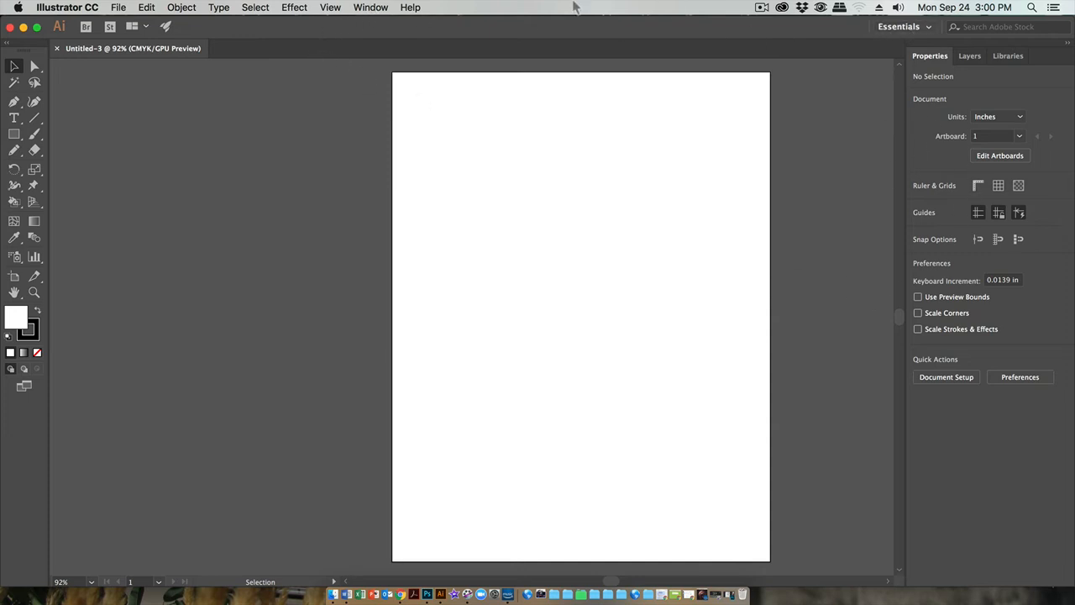
# Reset the Essentials workspace to its default layout
pyautogui.click(370, 8)
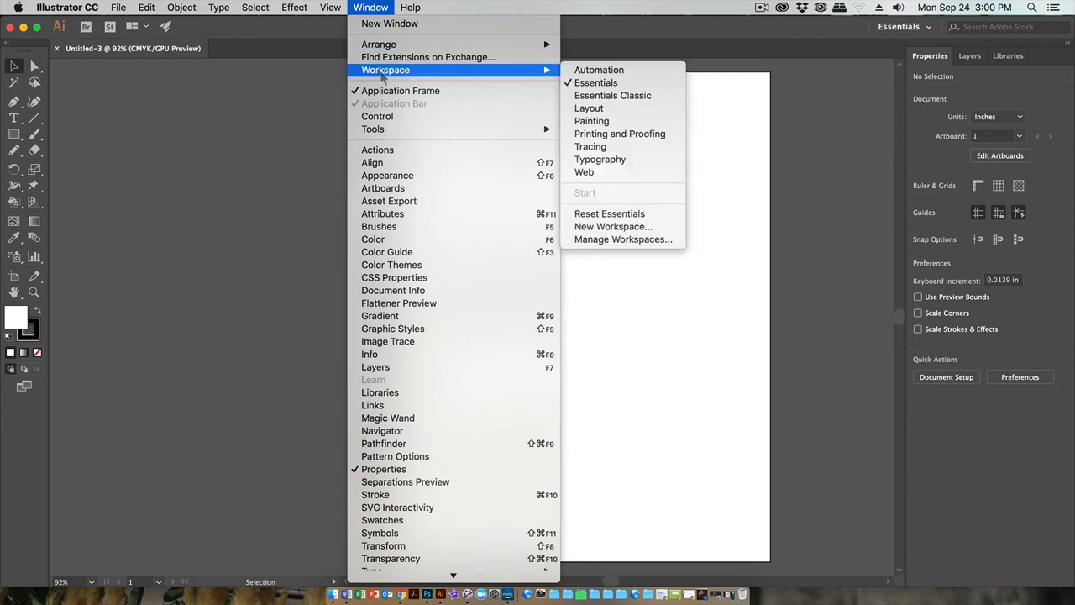
pyautogui.moveTo(550, 74)
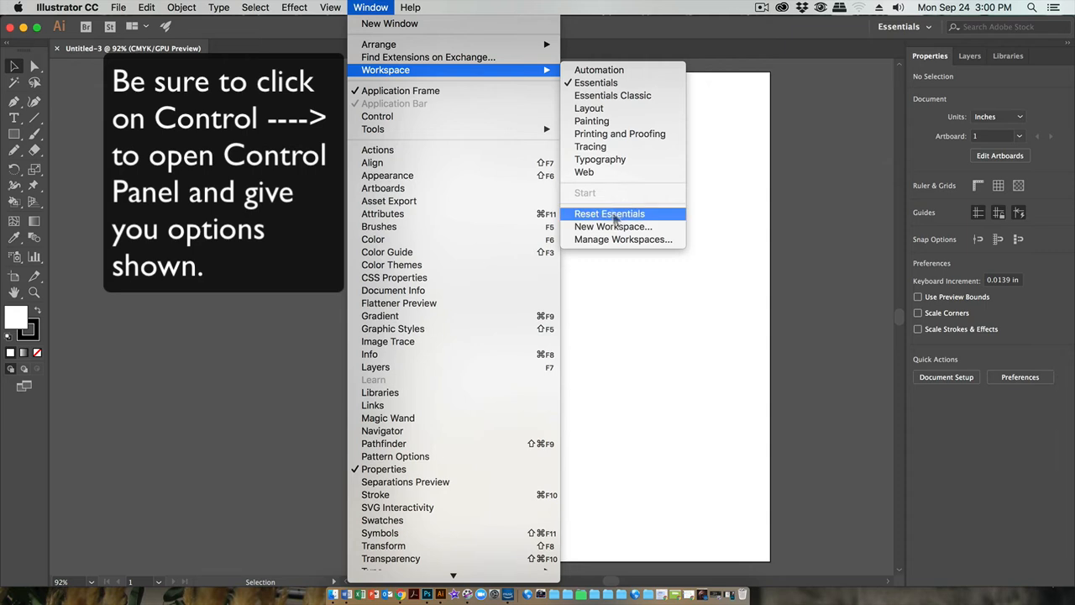
pyautogui.click(614, 215)
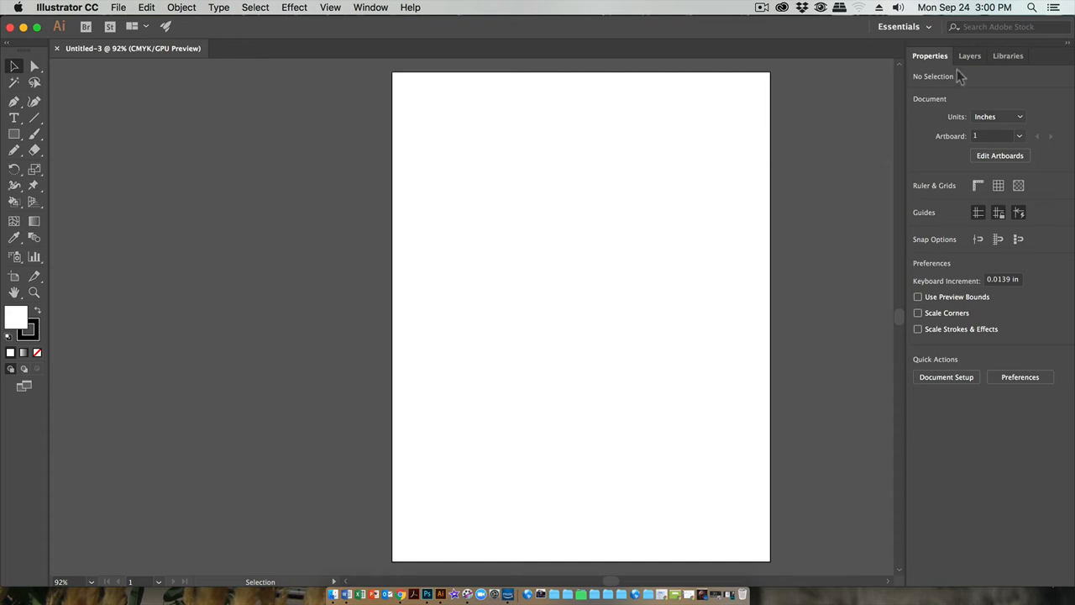
# Show the Navigator in the Essentials workspace and dock it above Properties
pyautogui.click(359, 10)
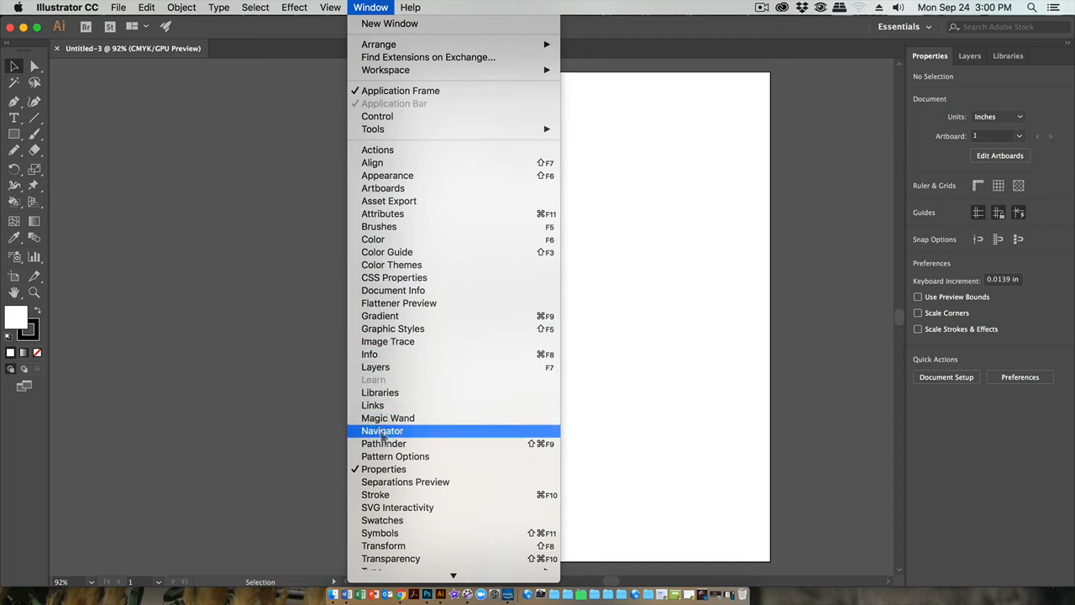
pyautogui.click(382, 431)
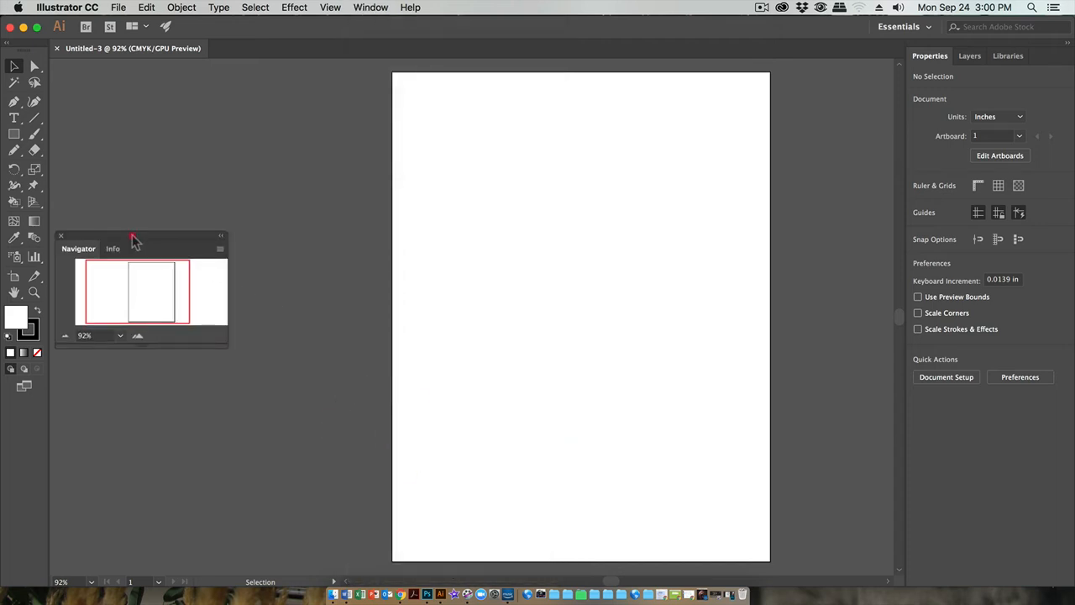
pyautogui.moveTo(131, 232); pyautogui.dragTo(970, 48)
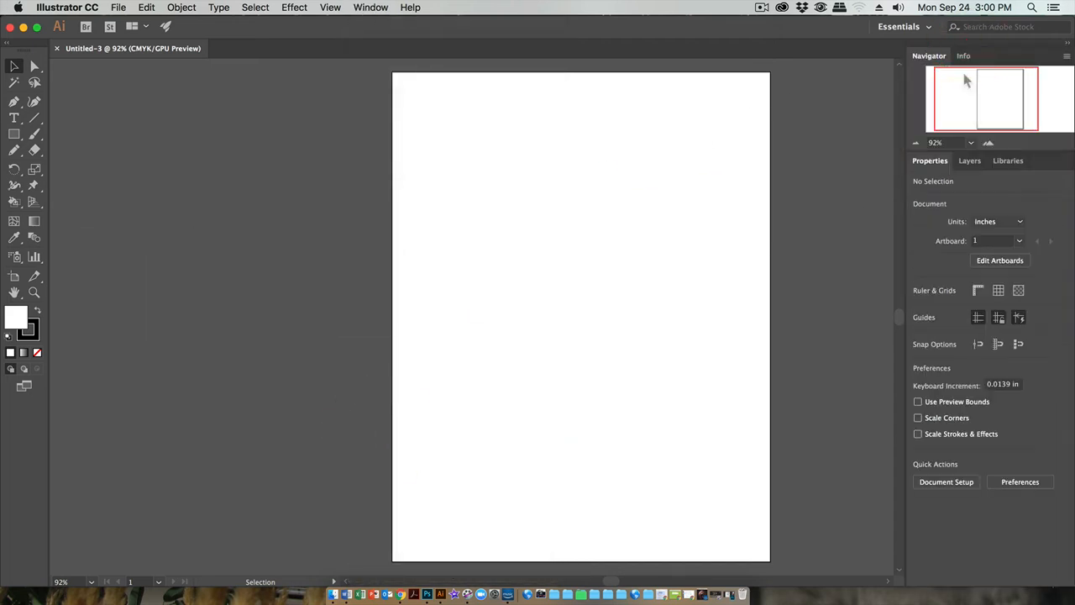
# Switch the workspace to Essentials Classic
pyautogui.click(370, 7)
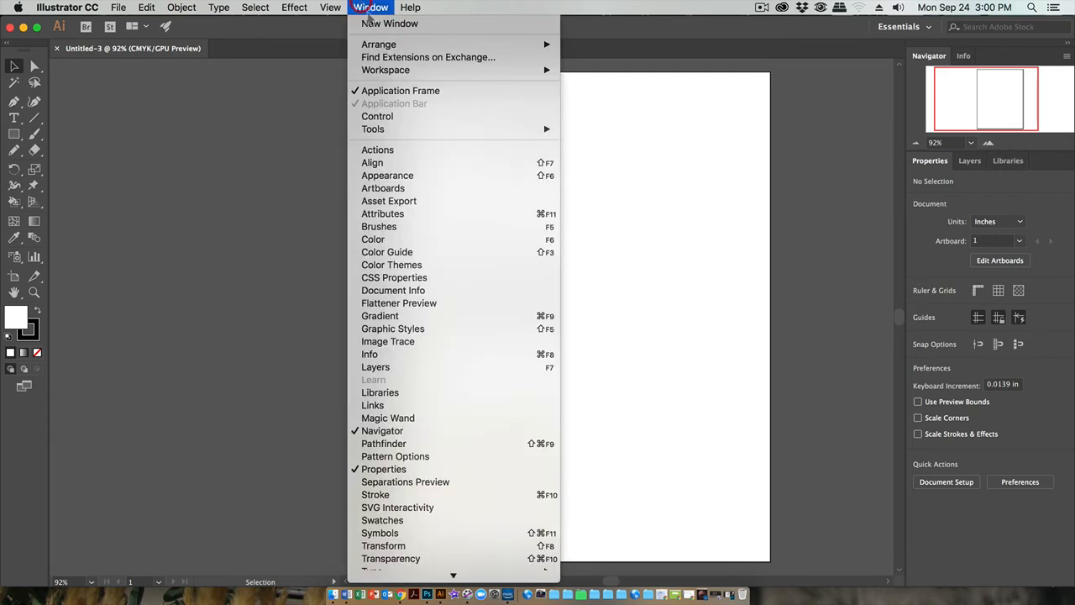
pyautogui.moveTo(388, 73)
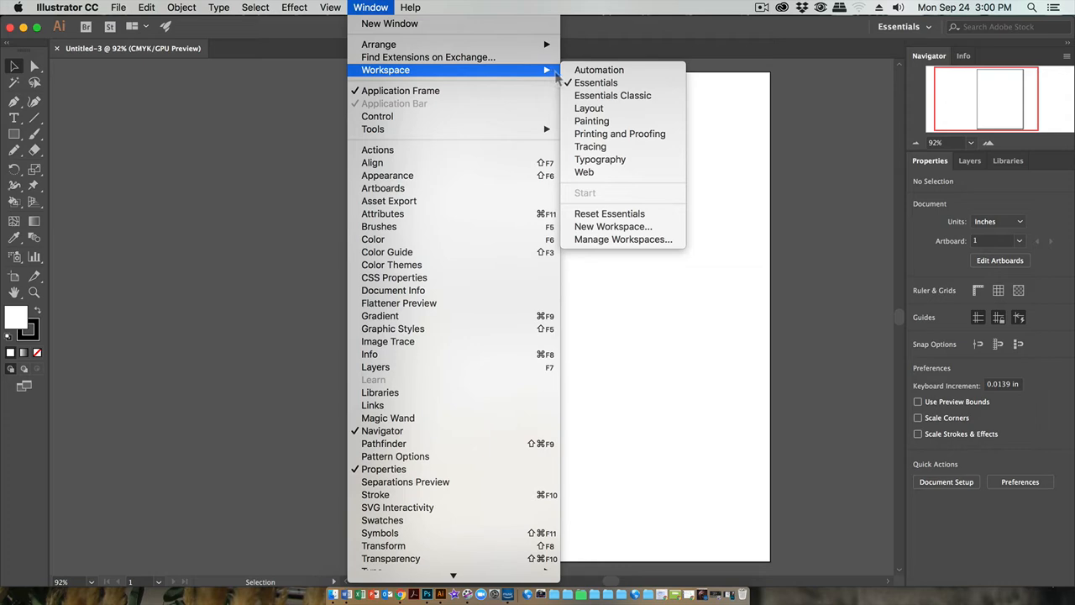
pyautogui.click(583, 96)
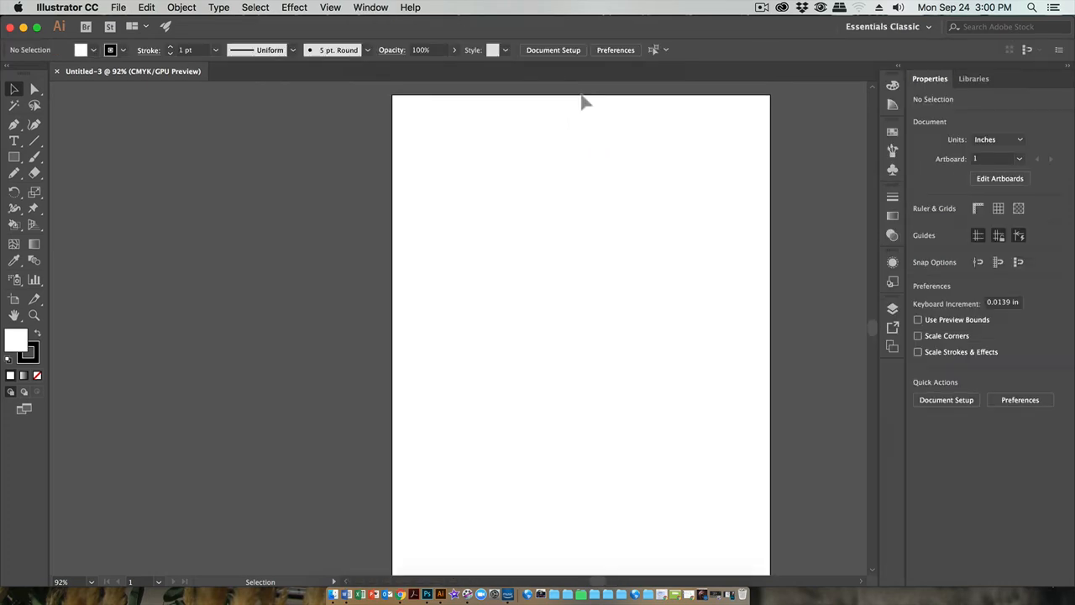
# Show the Navigator in the Essentials Classic workspace and dock it above Properties
pyautogui.click(367, 9)
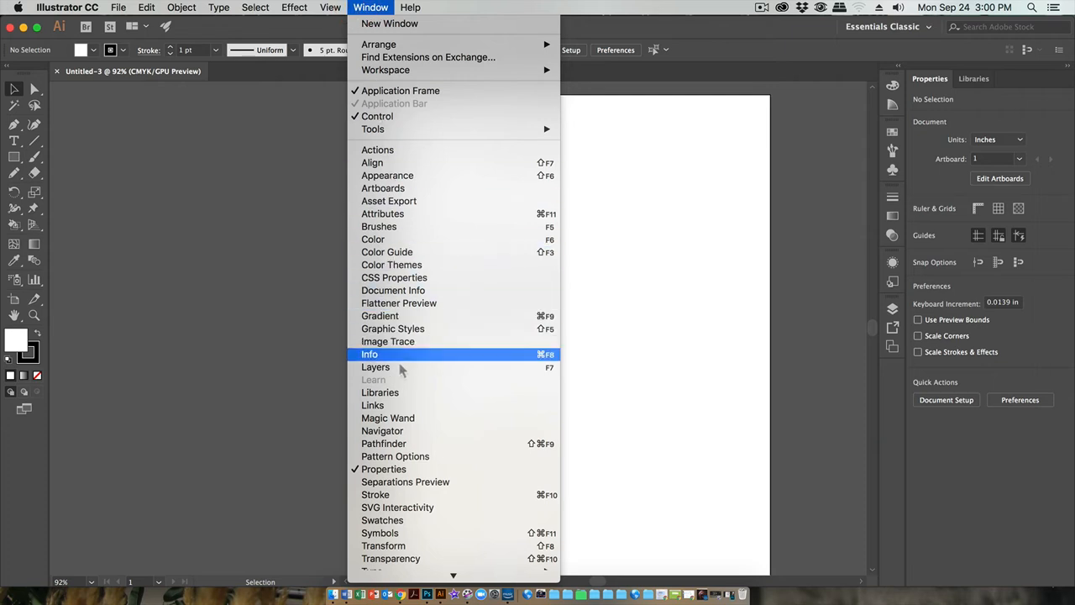
pyautogui.click(394, 430)
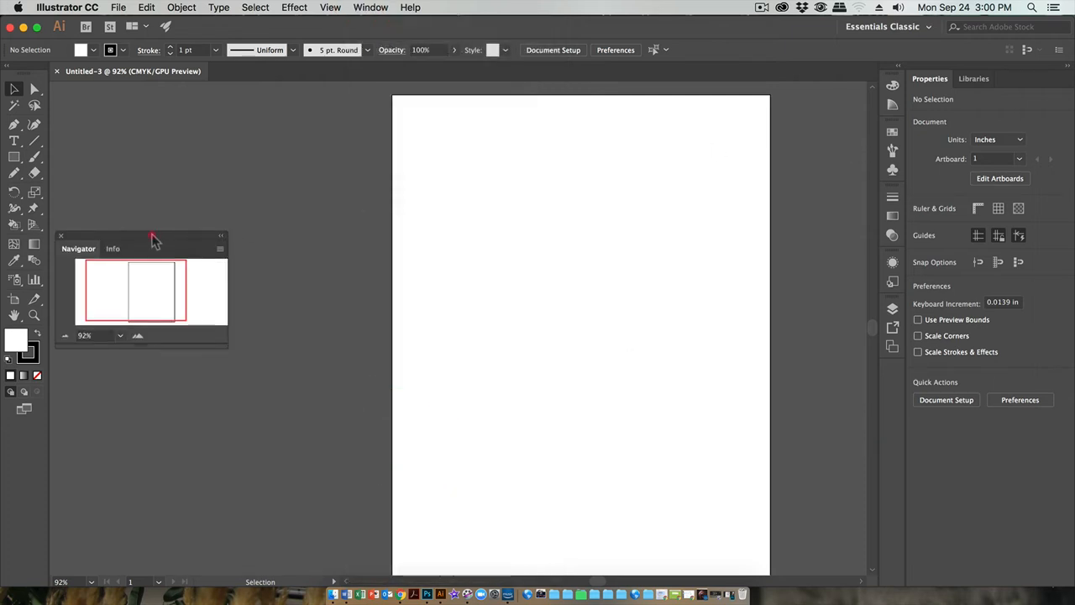
pyautogui.moveTo(154, 241); pyautogui.dragTo(986, 75)
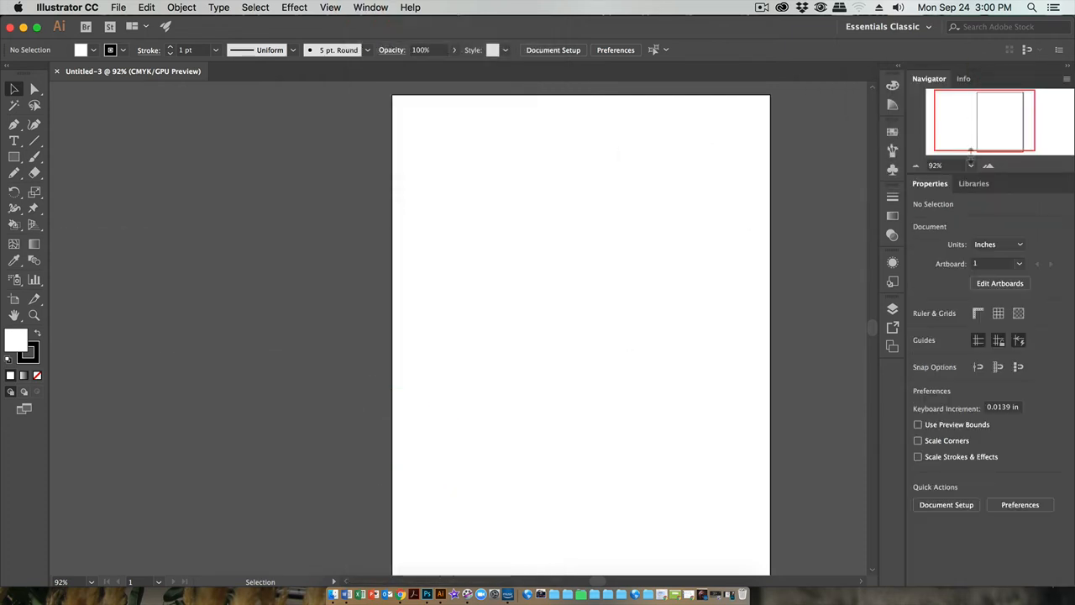
# Examine the collapsed Layers, Color, Color Guide and Swatches panels by expanding and collapsing each one
pyautogui.click(371, 9)
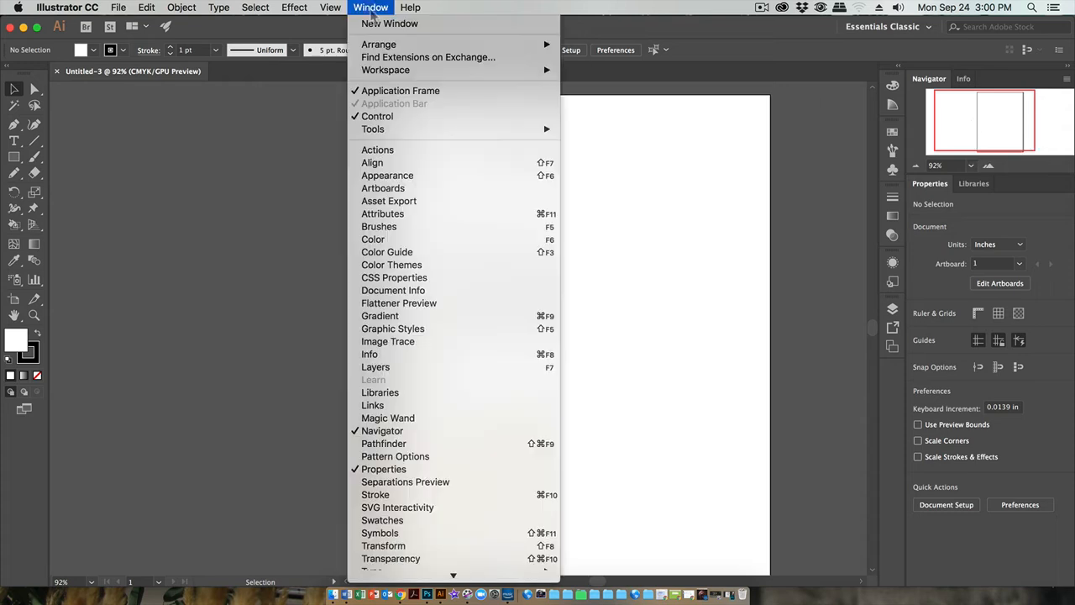
pyautogui.click(430, 368)
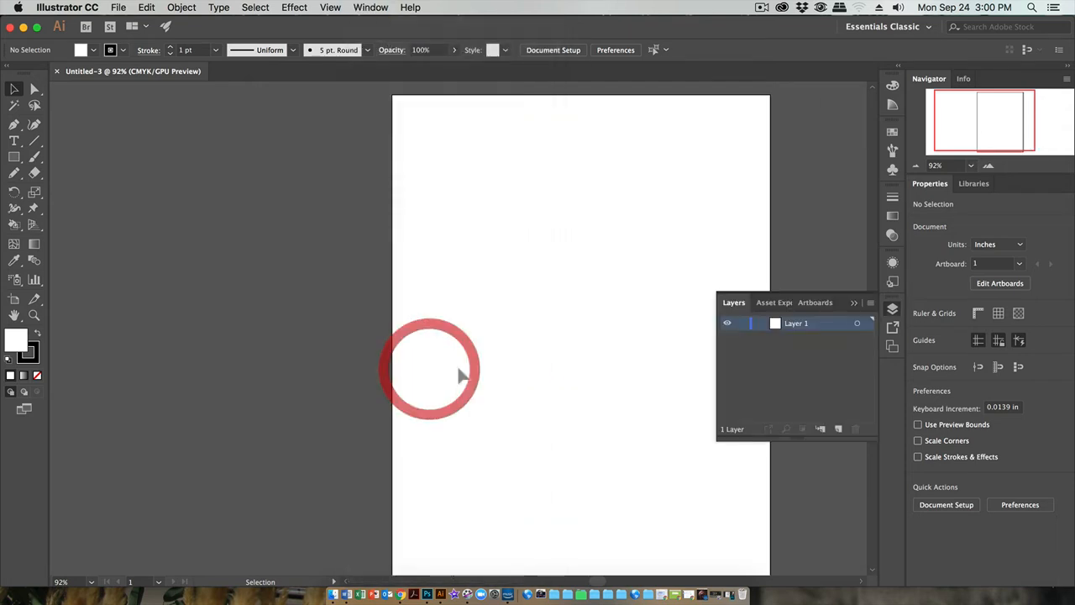
pyautogui.click(893, 310)
pyautogui.click(893, 310)
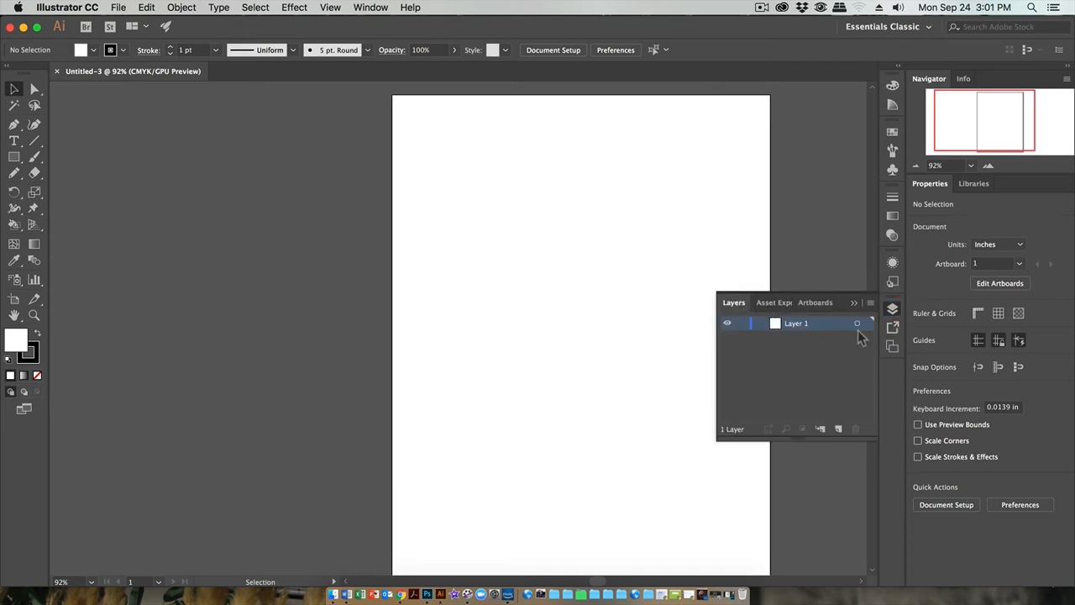
pyautogui.click(893, 309)
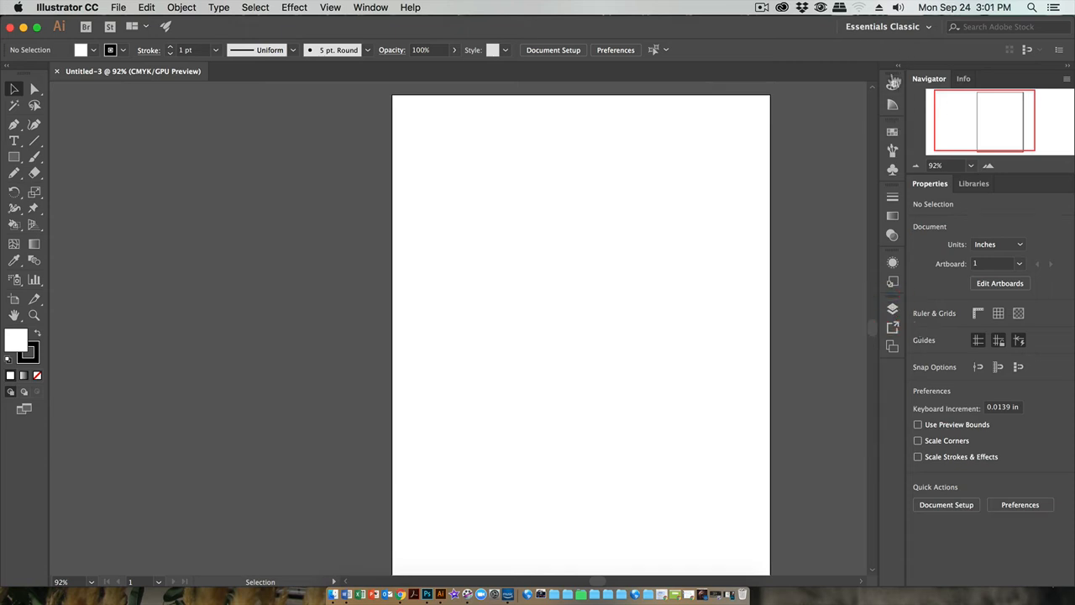
pyautogui.click(893, 82)
pyautogui.click(893, 84)
pyautogui.click(893, 105)
pyautogui.click(893, 105)
pyautogui.click(893, 133)
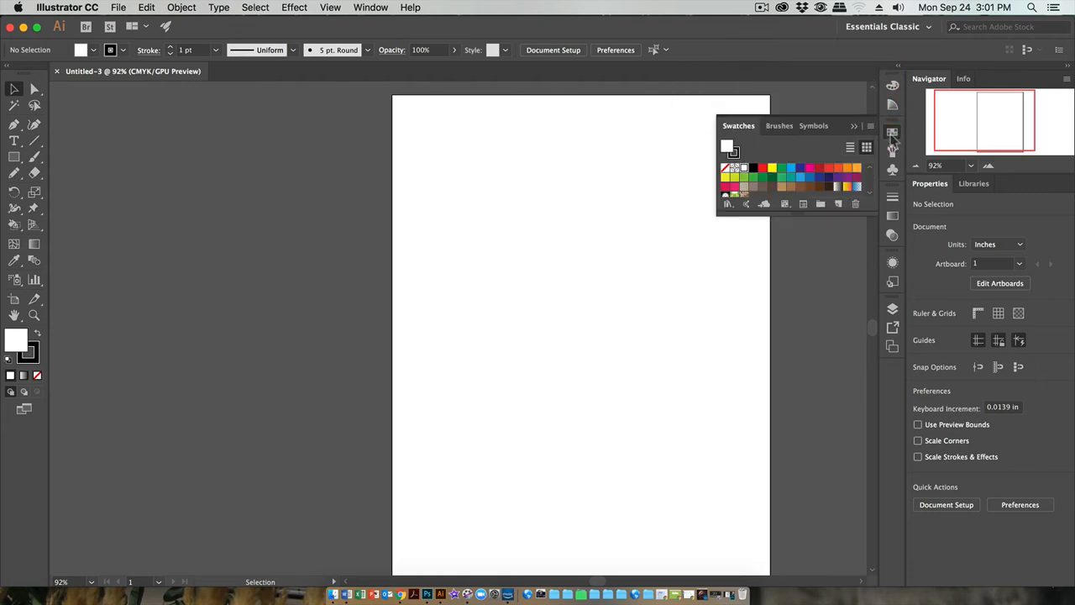
pyautogui.click(893, 134)
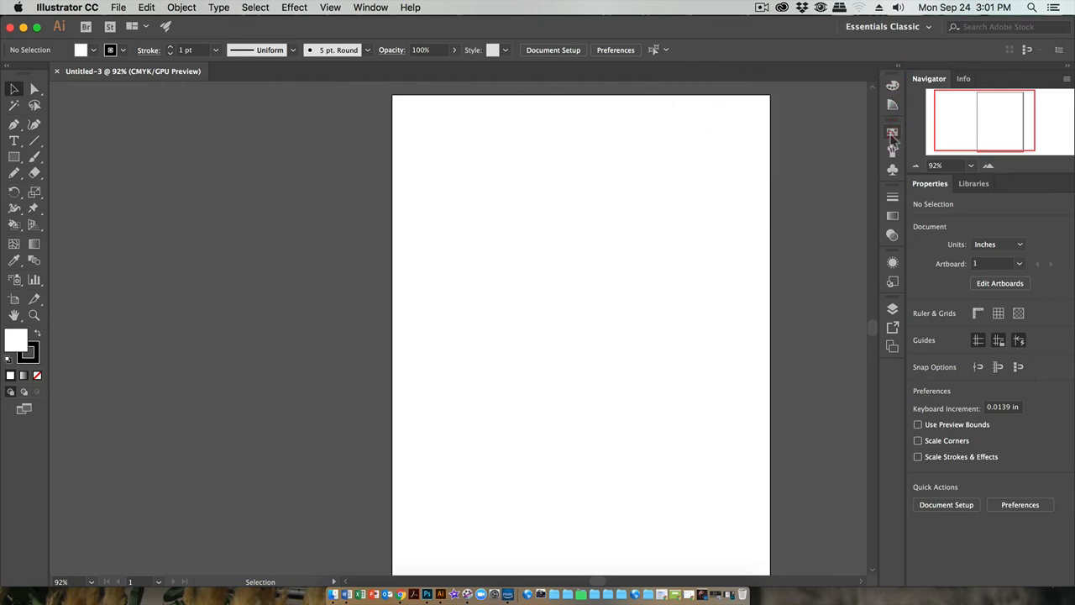
# Show Layers, detach it from its collapsed group and dock it between Navigator and Properties
pyautogui.click(365, 7)
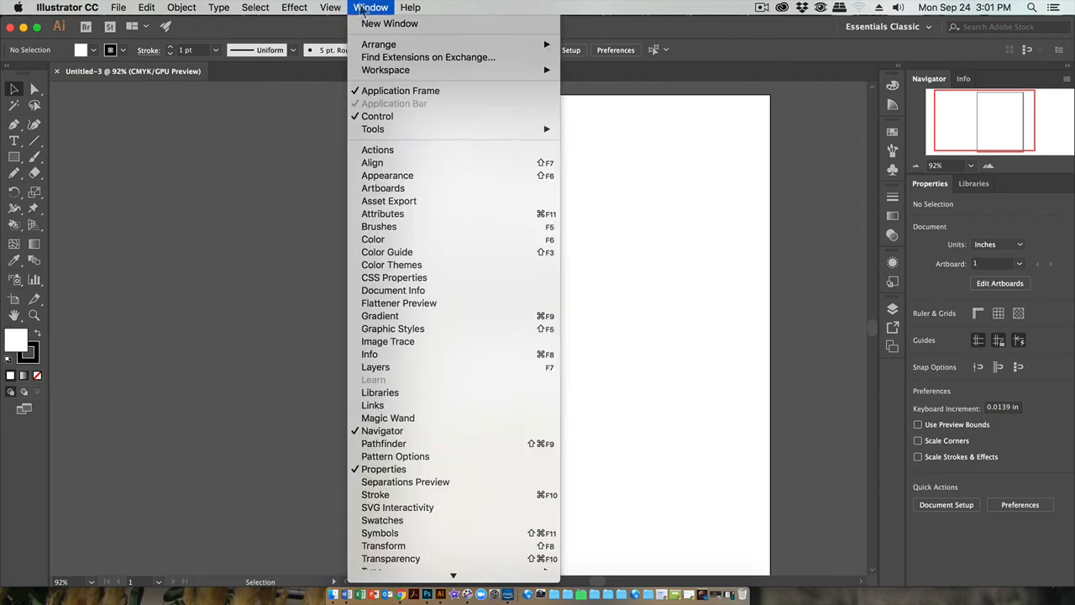
pyautogui.moveTo(387, 74)
pyautogui.click(395, 366)
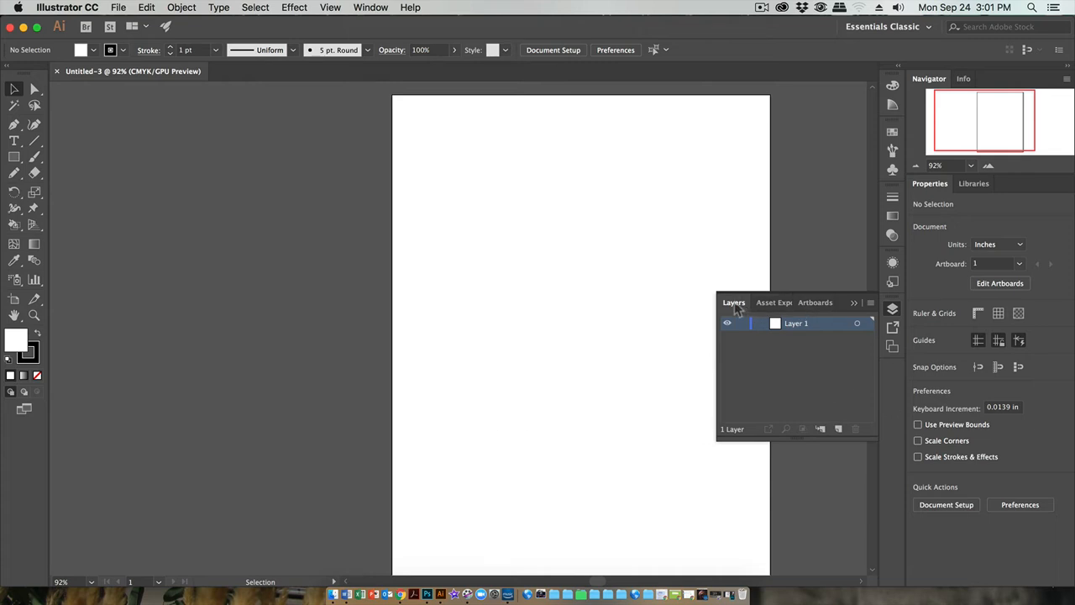
pyautogui.moveTo(736, 304); pyautogui.dragTo(932, 175)
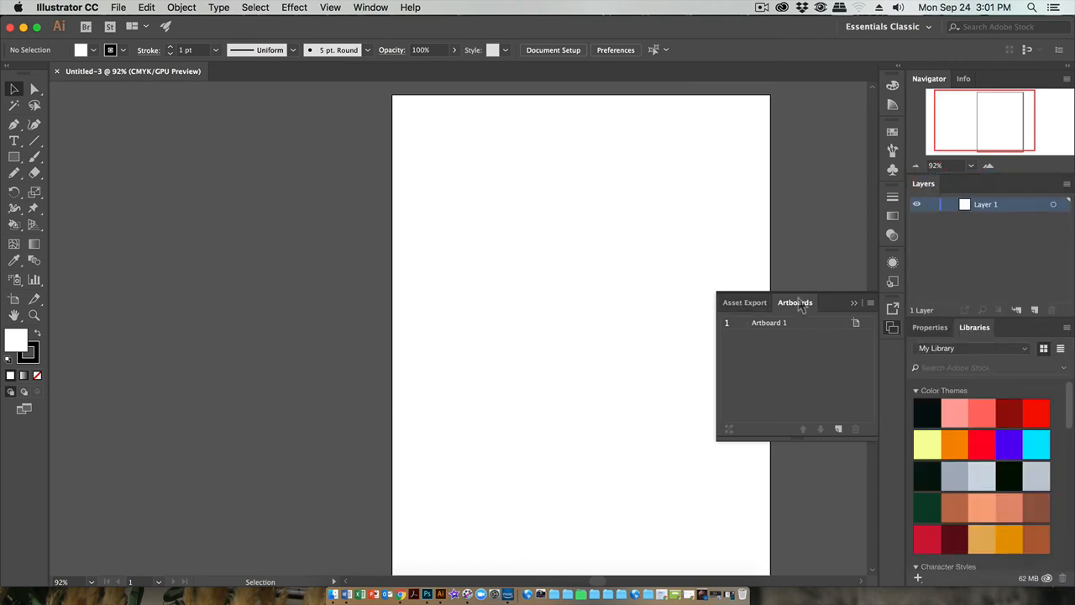
# Dock Artboards and Asset Export alongside Layers, and show Links and dock its group above Properties and Libraries
pyautogui.moveTo(800, 304); pyautogui.dragTo(962, 187)
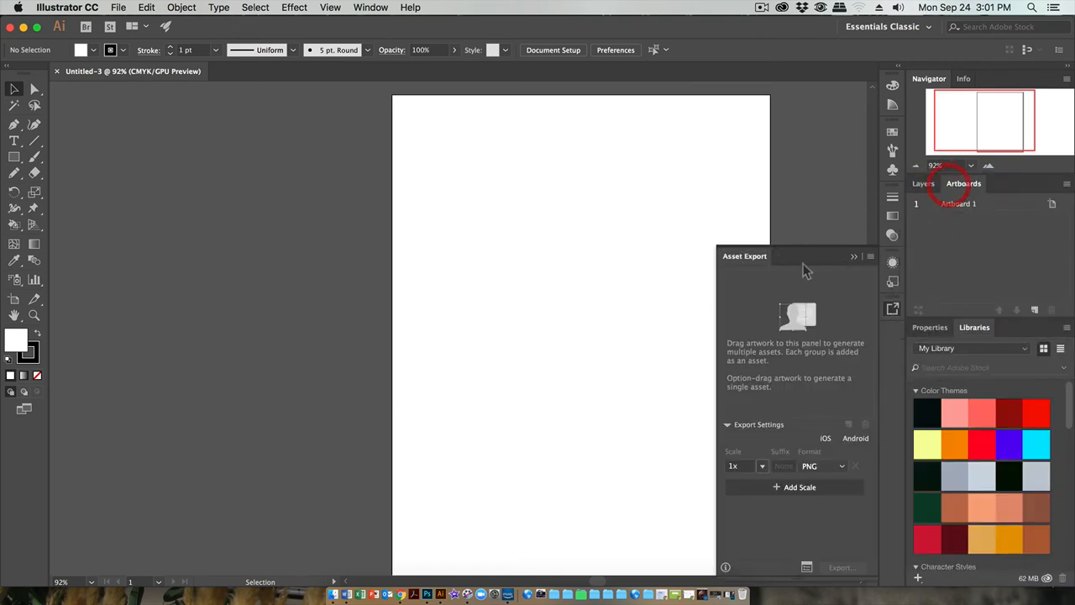
pyautogui.moveTo(741, 259); pyautogui.dragTo(1001, 187)
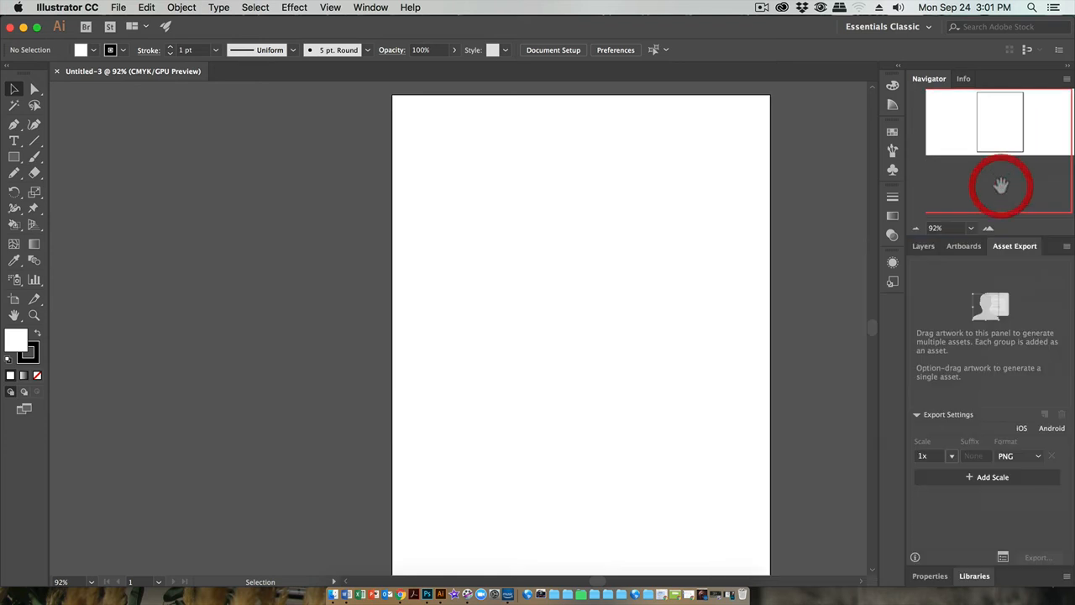
pyautogui.click(367, 10)
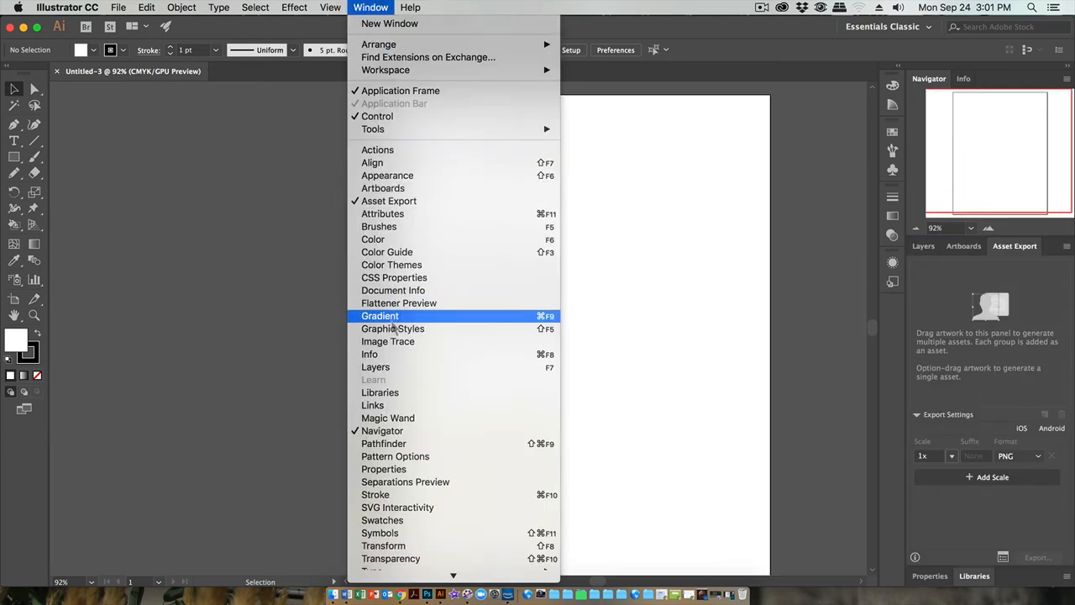
pyautogui.click(382, 404)
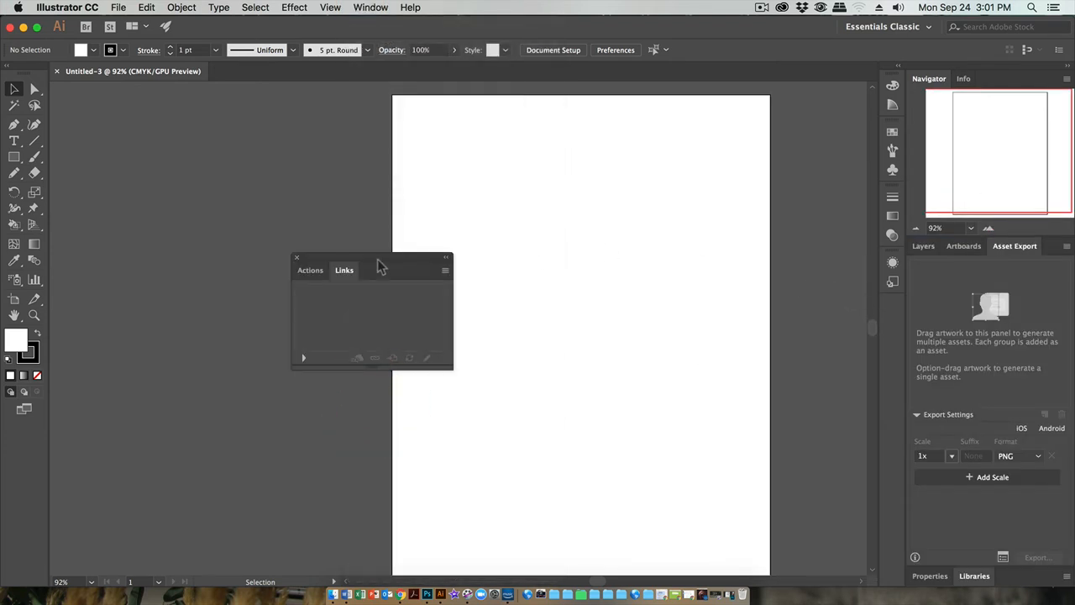
pyautogui.moveTo(378, 266); pyautogui.dragTo(967, 571)
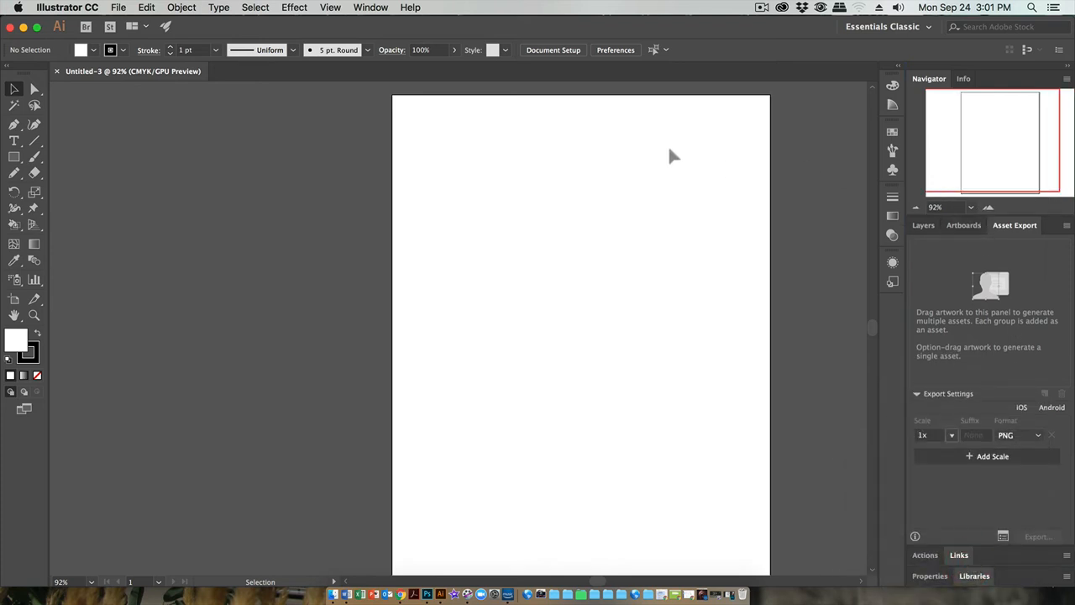
# Save the current panel arrangement as a new workspace named LS2018
pyautogui.click(372, 9)
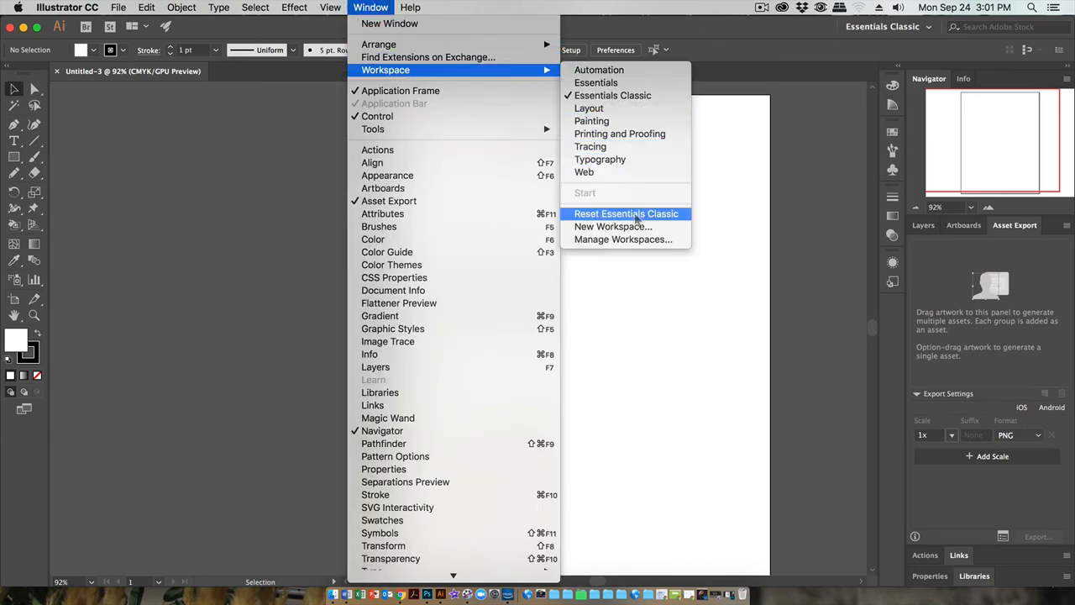
pyautogui.click(631, 226)
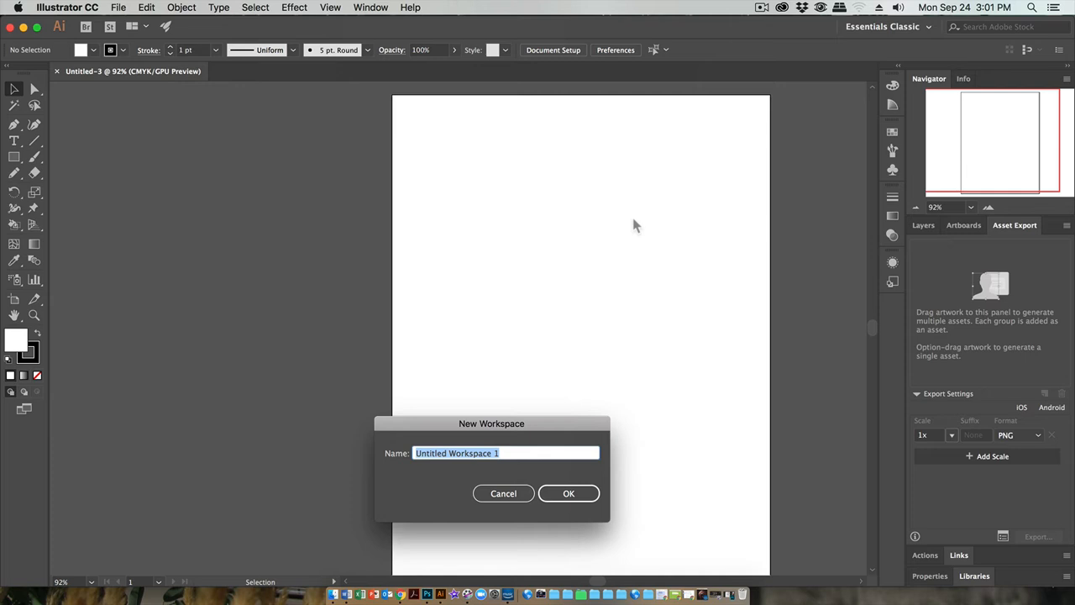
pyautogui.write('LS2018')
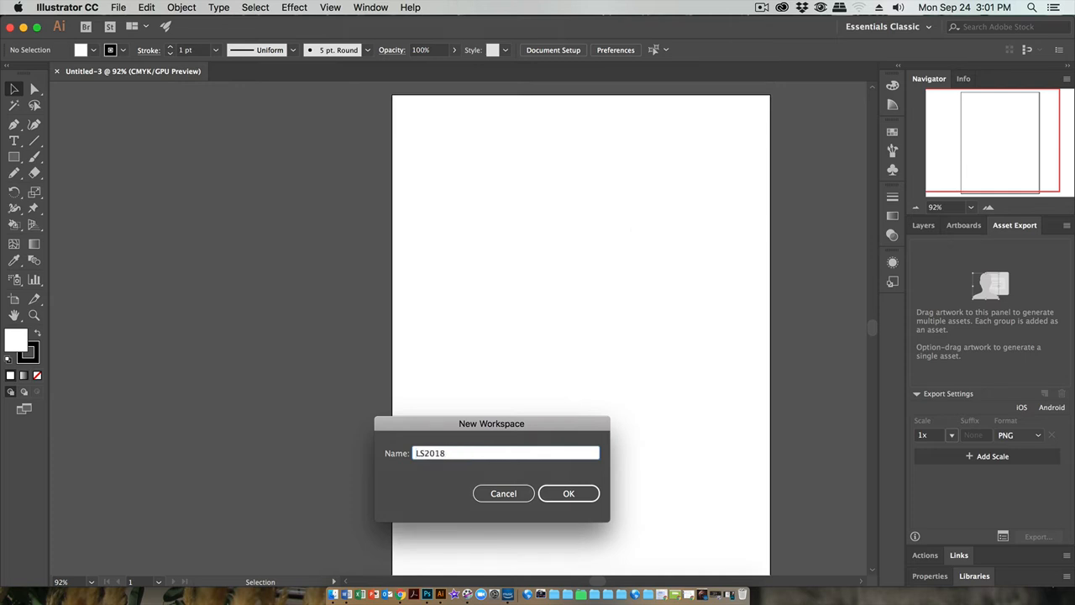
pyautogui.press('Return')
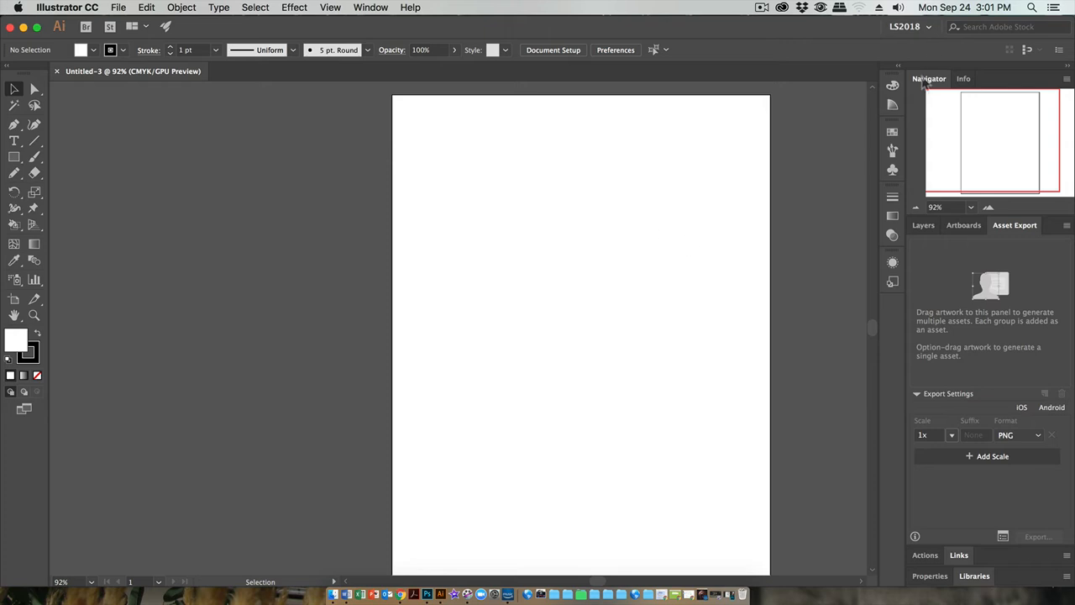
# Detach the Navigator and Info panels from the dock, and reset the LS2018 workspace
pyautogui.moveTo(929, 78); pyautogui.dragTo(647, 79)
pyautogui.moveTo(928, 79); pyautogui.dragTo(571, 267)
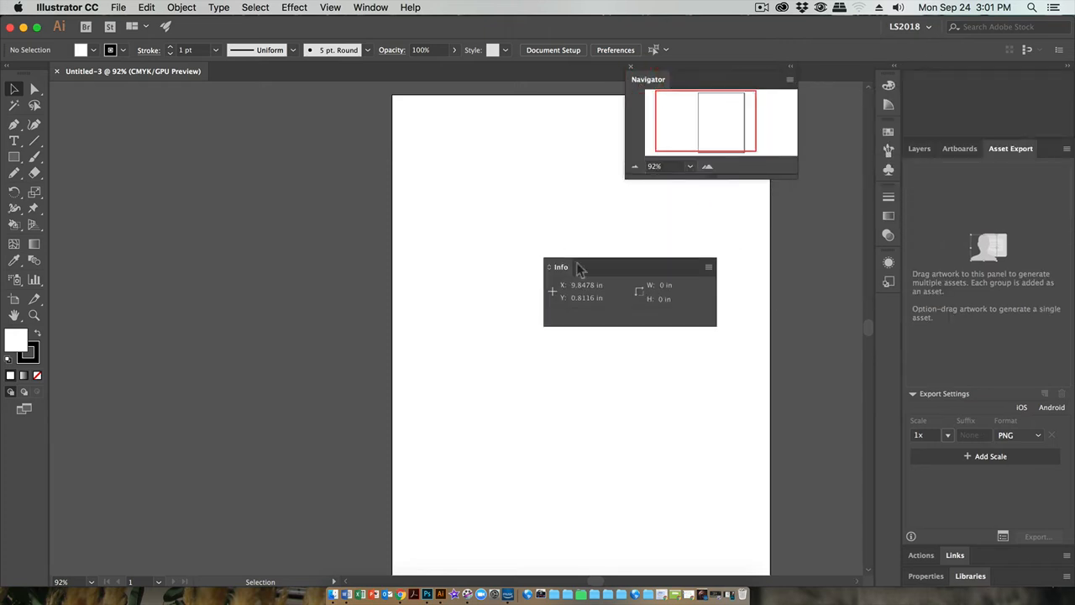
pyautogui.moveTo(643, 77); pyautogui.dragTo(106, 106)
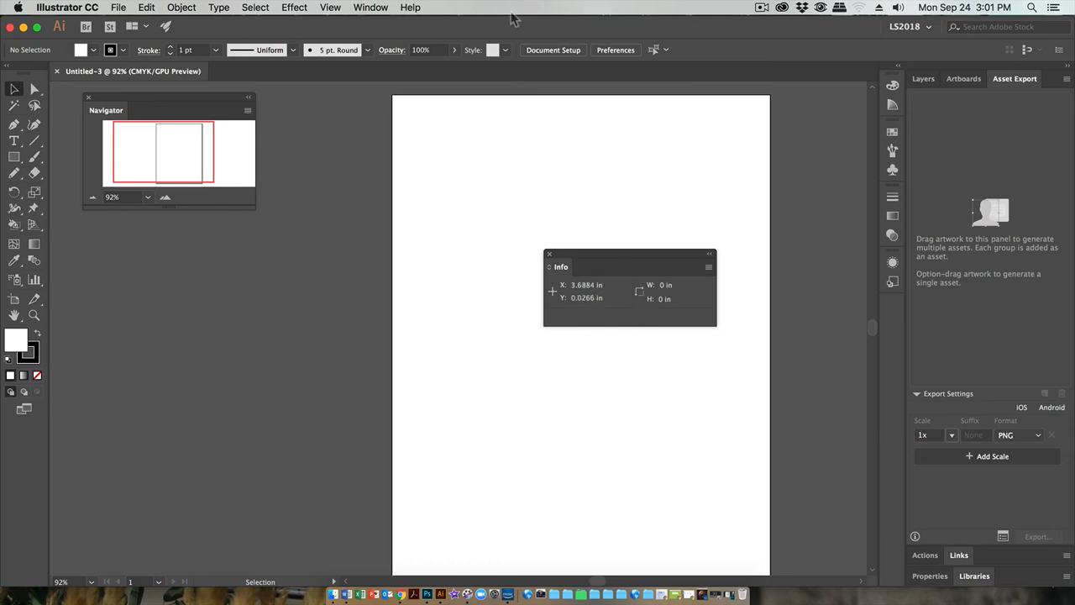
pyautogui.click(370, 7)
pyautogui.moveTo(386, 72)
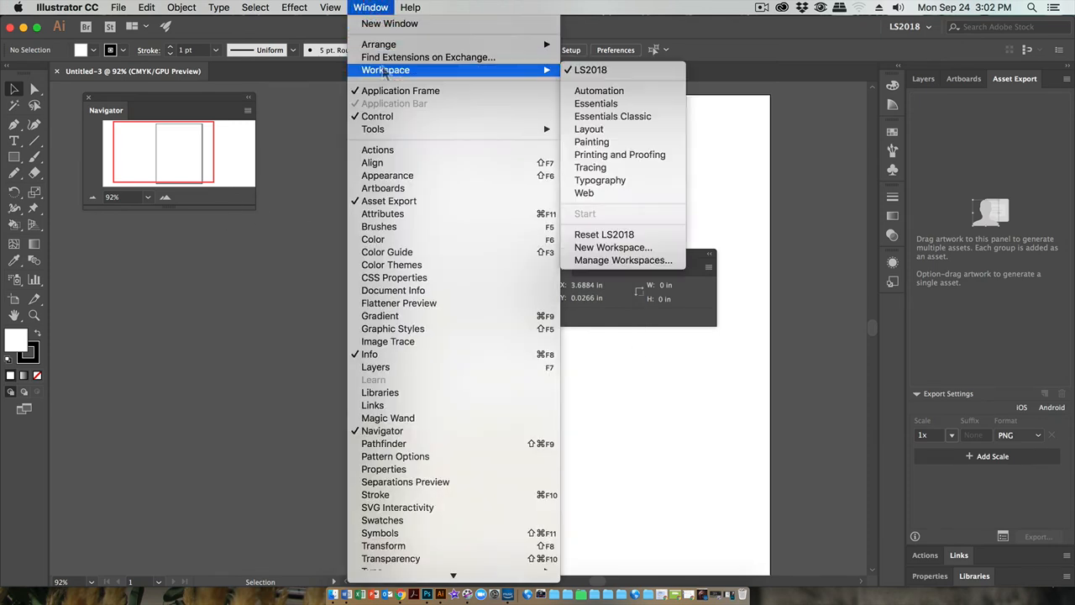
pyautogui.click(608, 237)
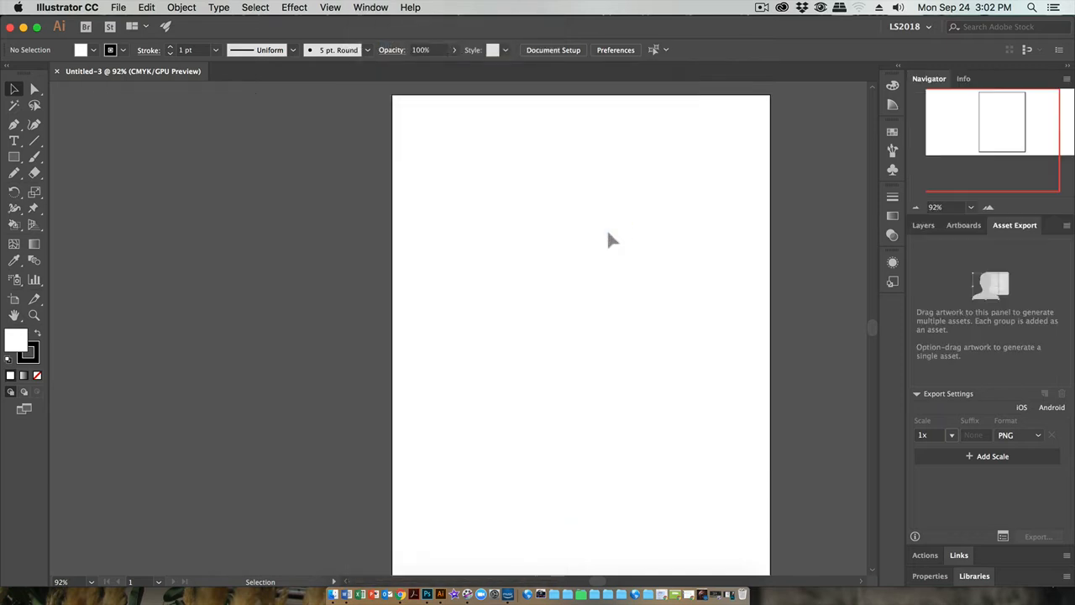
# Show Layers and place Collage-line.psd from My Work as a linked file at the artboard's upper-left corner
pyautogui.click(924, 226)
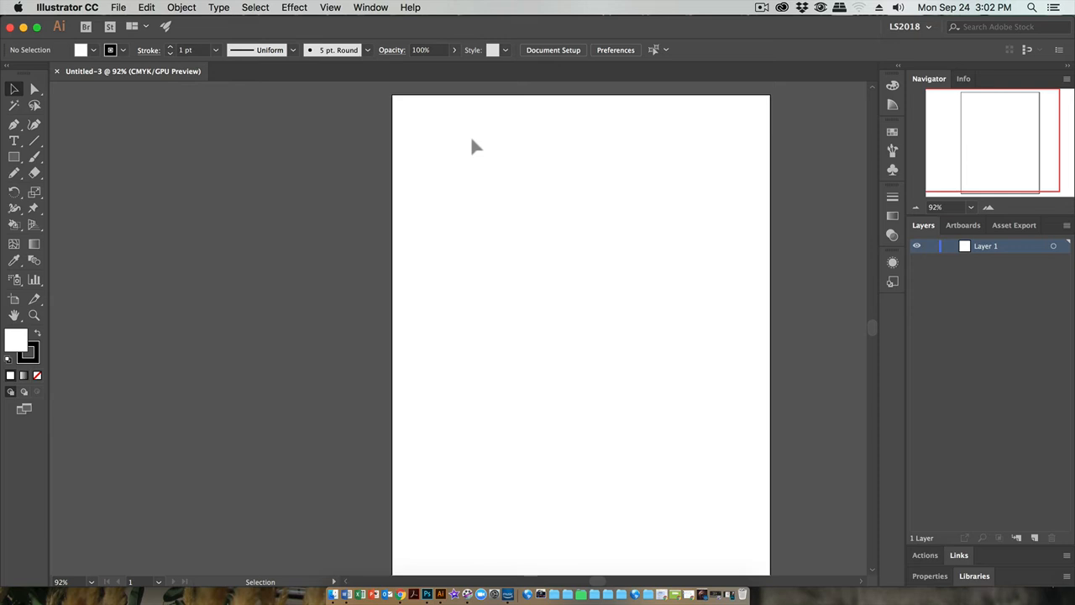
pyautogui.press('super+0')
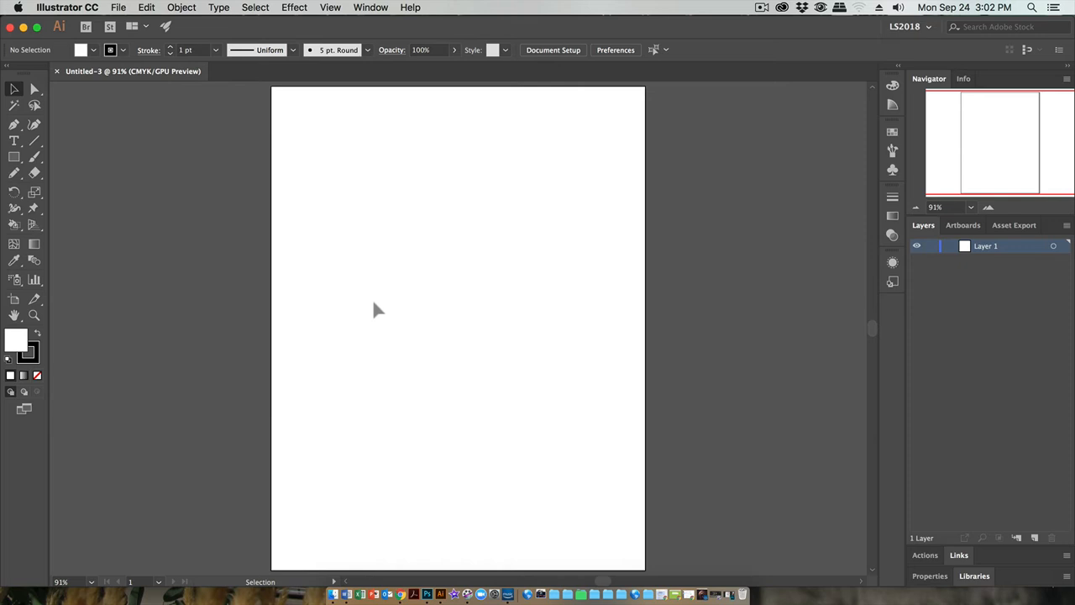
pyautogui.click(119, 10)
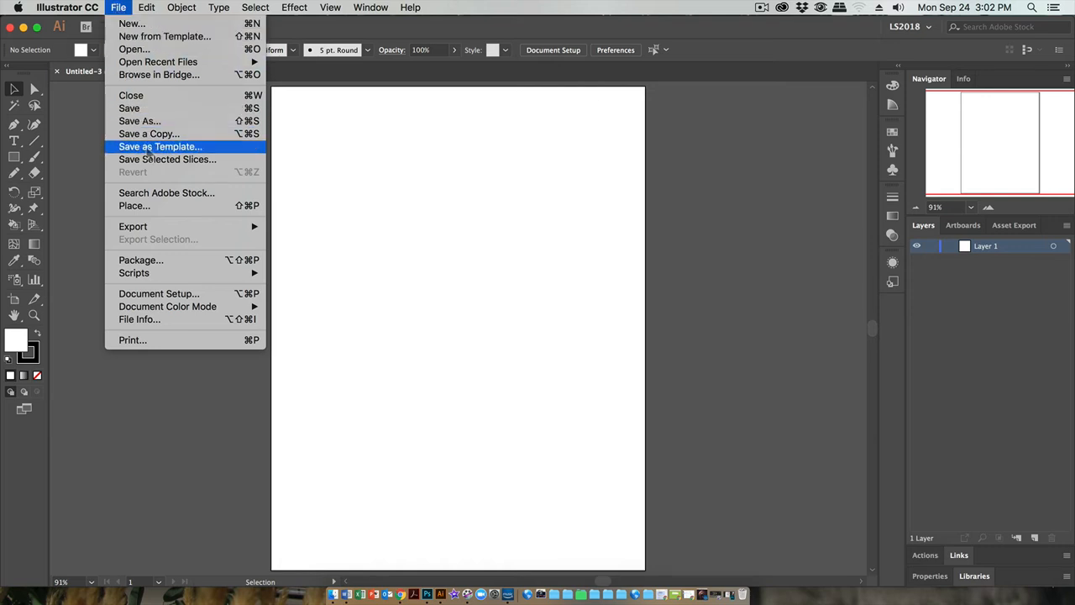
pyautogui.click(133, 206)
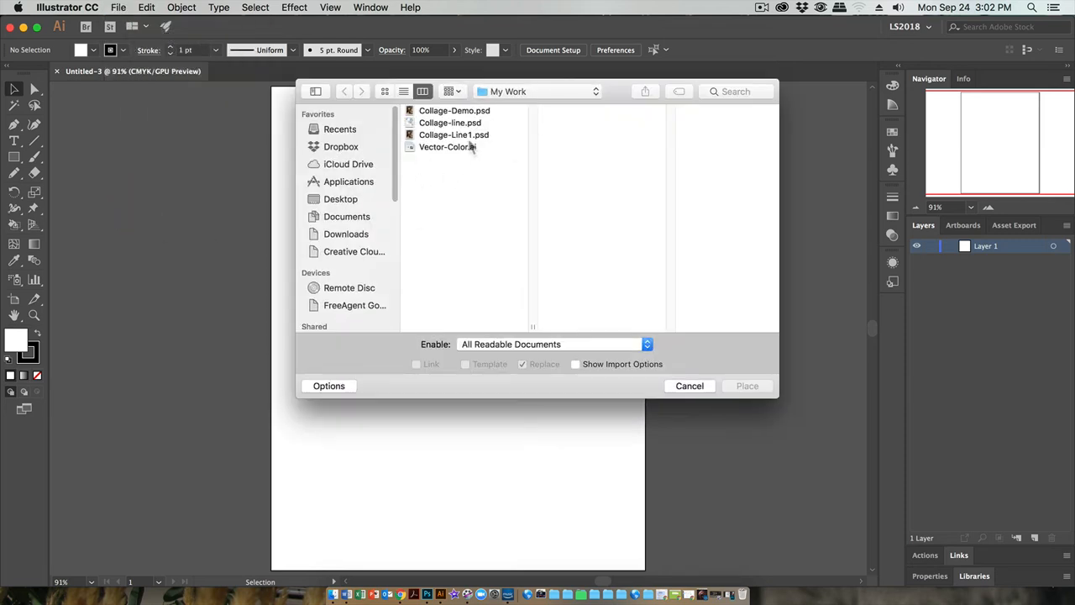
pyautogui.click(413, 122)
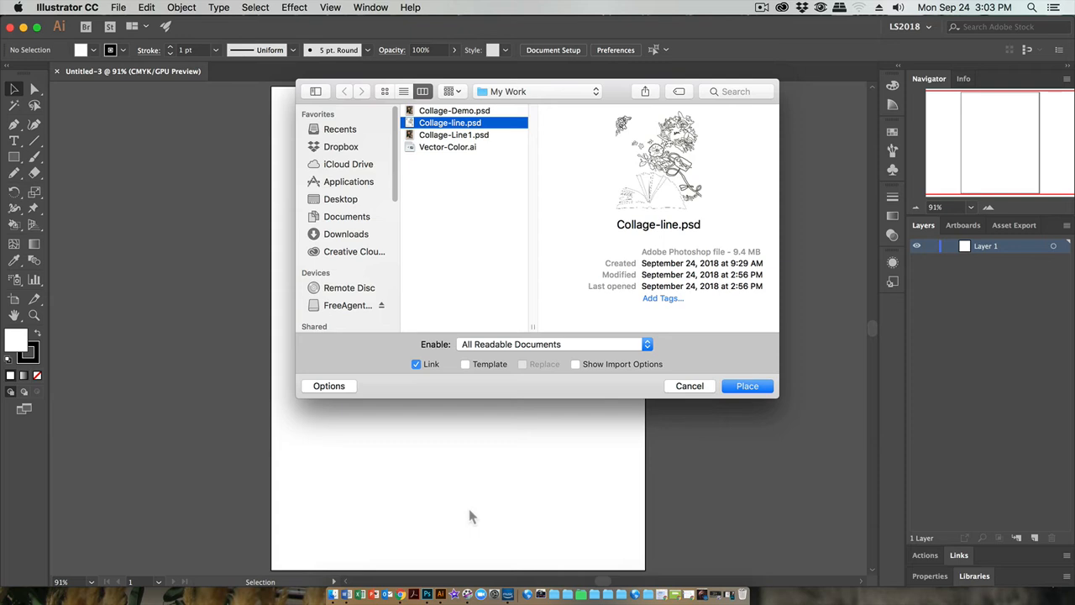
pyautogui.click(485, 93)
pyautogui.click(435, 177)
pyautogui.click(416, 363)
pyautogui.click(415, 364)
pyautogui.click(747, 386)
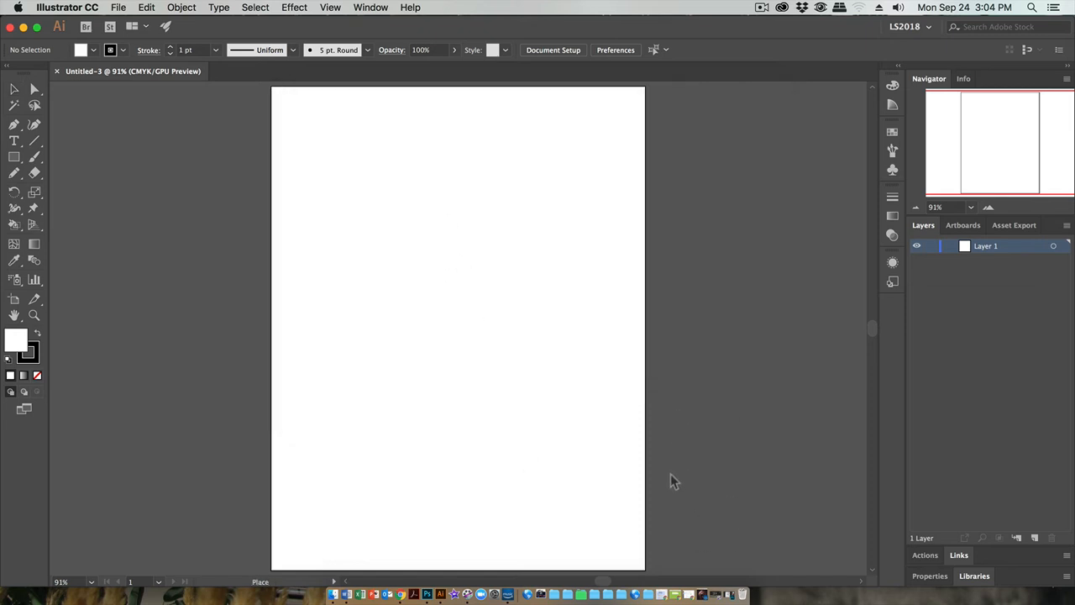
pyautogui.click(271, 86)
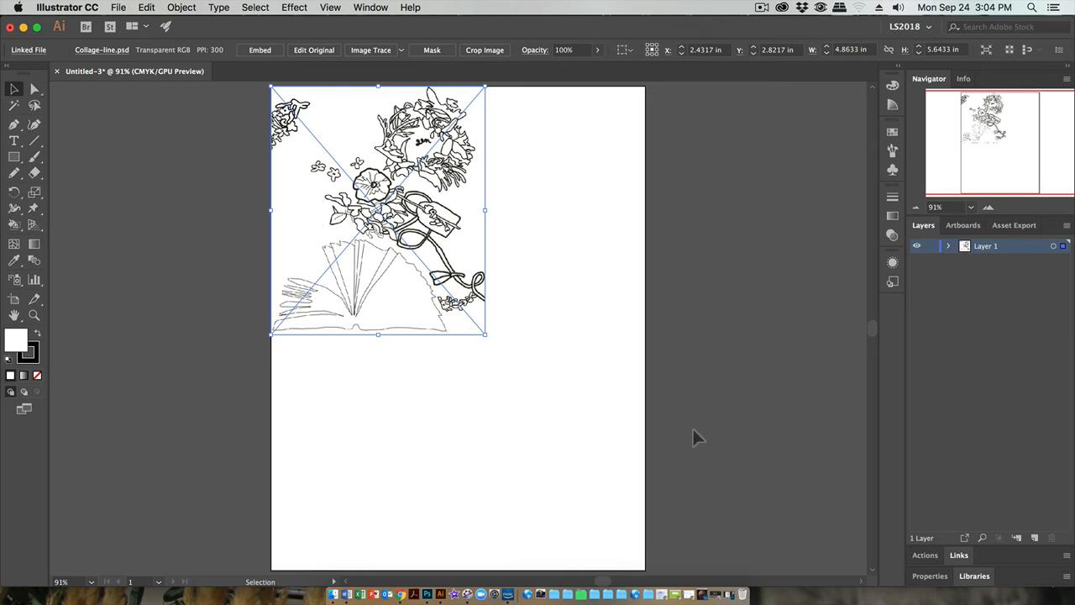
# Examine the placed line art at 150% and compare the control options with it selected, deselected, and with the Pen and Rectangle tools
pyautogui.click(988, 209)
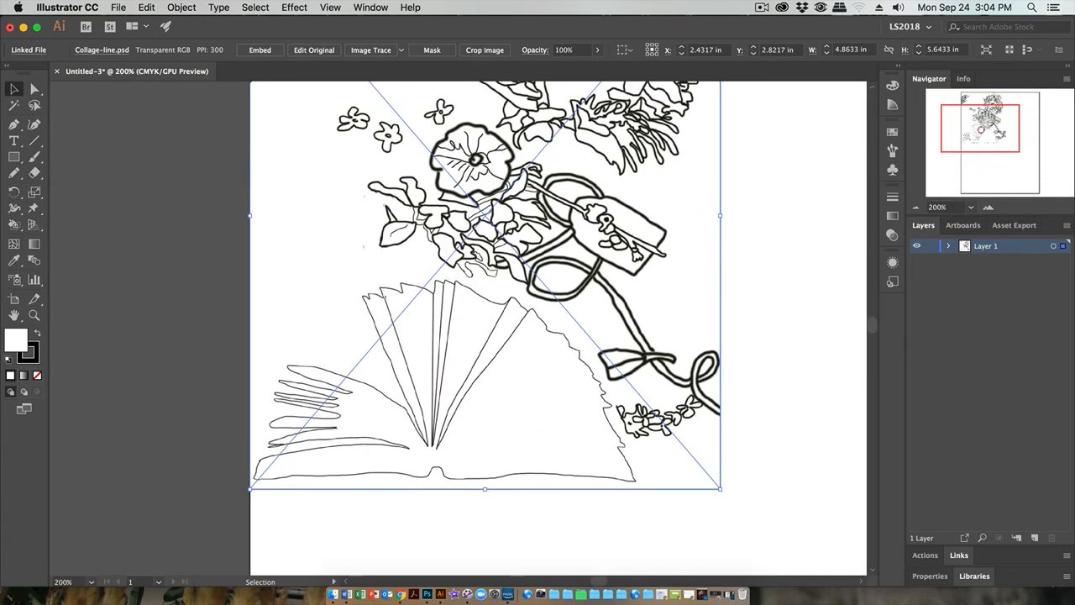
pyautogui.moveTo(980, 130); pyautogui.dragTo(986, 118)
pyautogui.click(917, 207)
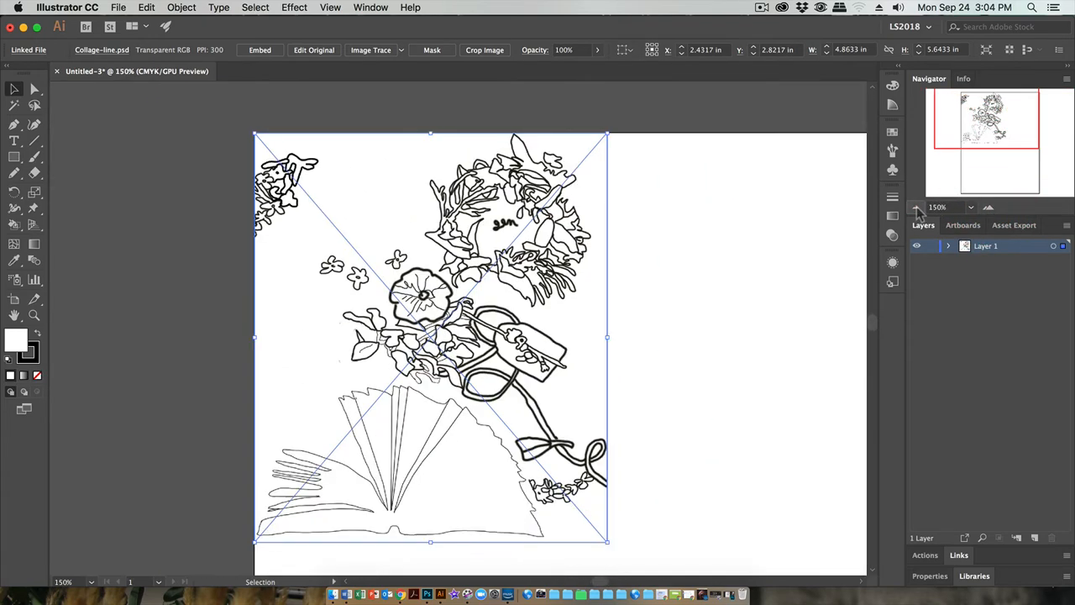
pyautogui.moveTo(964, 192); pyautogui.dragTo(990, 122)
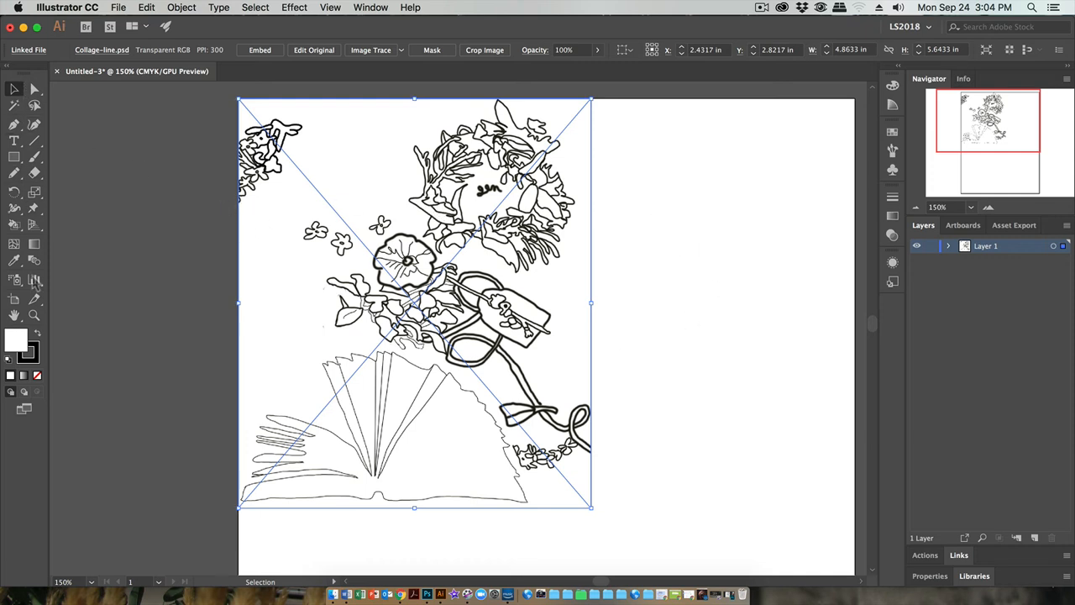
pyautogui.click(125, 163)
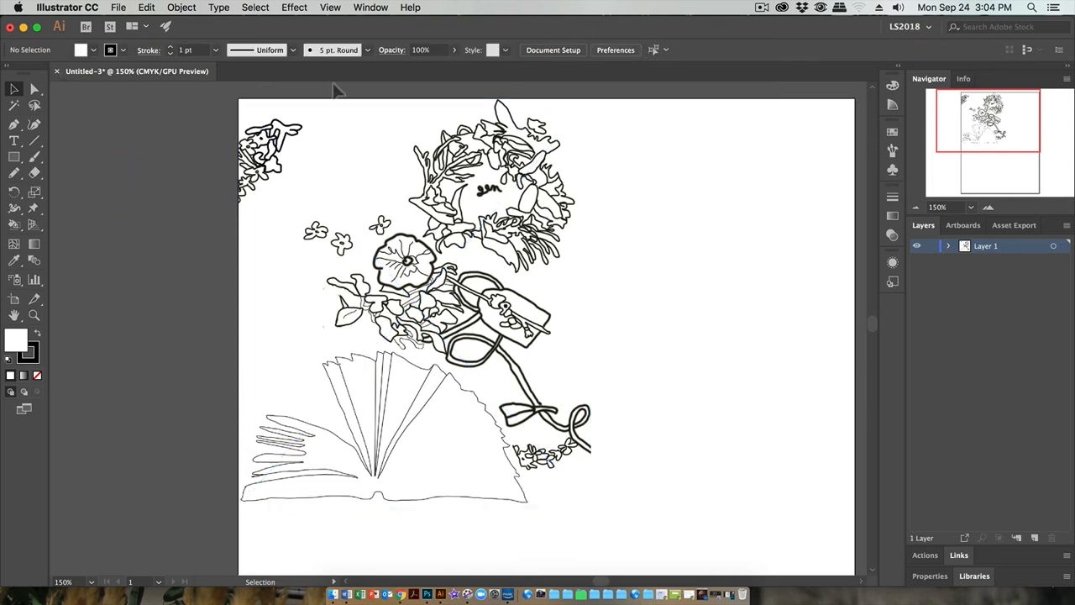
pyautogui.click(475, 200)
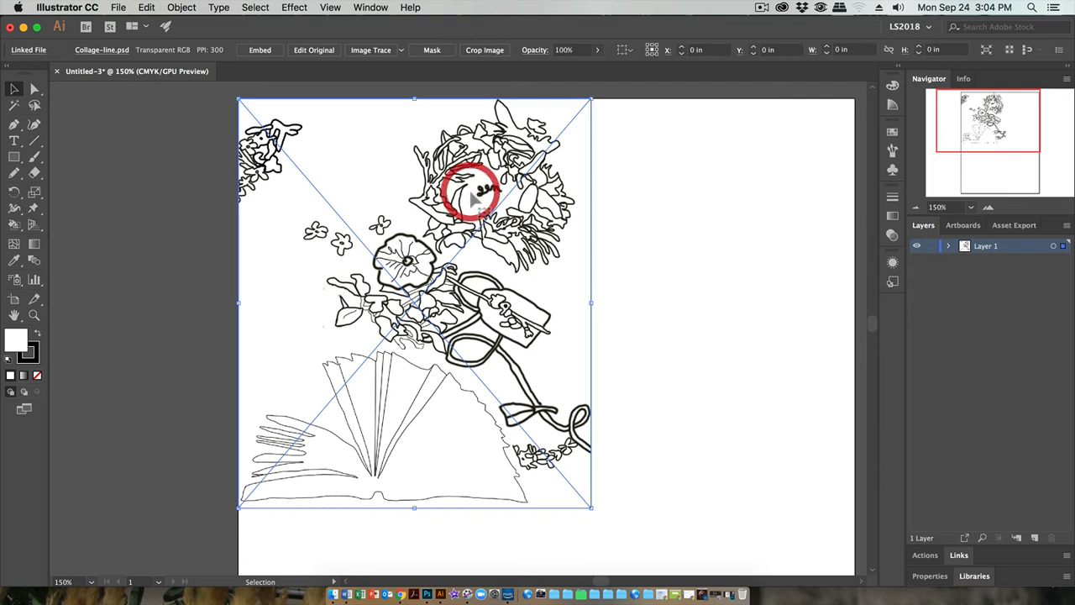
pyautogui.click(104, 158)
pyautogui.click(13, 124)
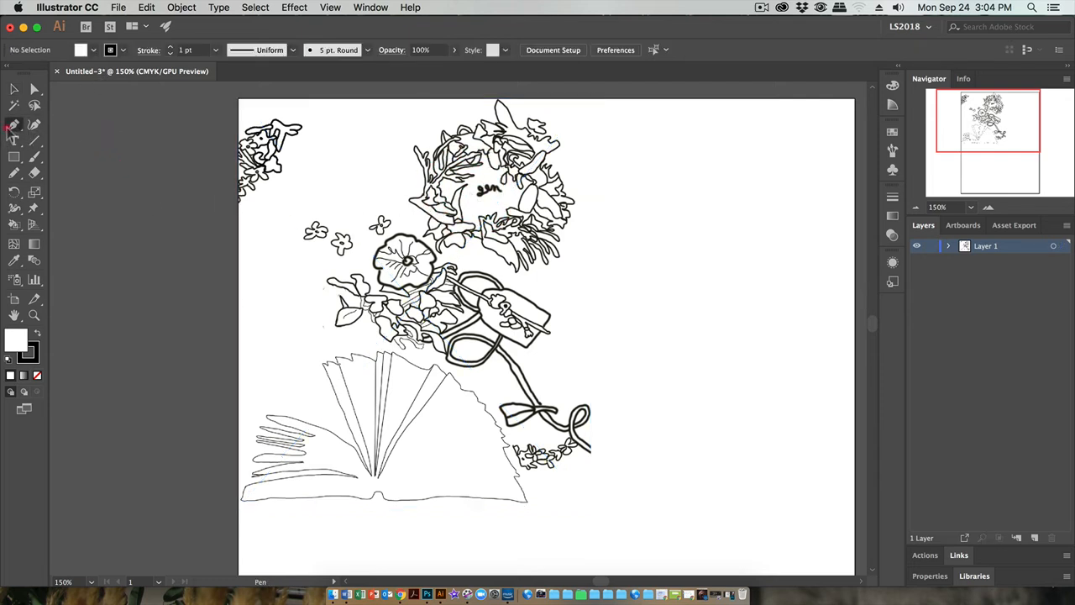
pyautogui.click(14, 156)
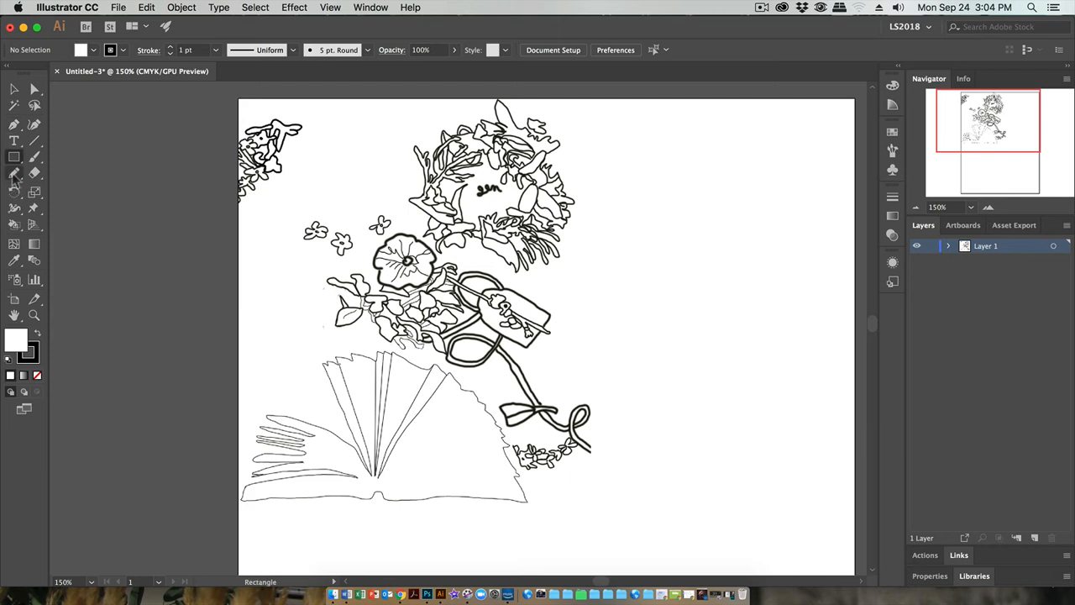
# Select the placed collage drawing and run Image Trace on it with the default preset
pyautogui.click(14, 88)
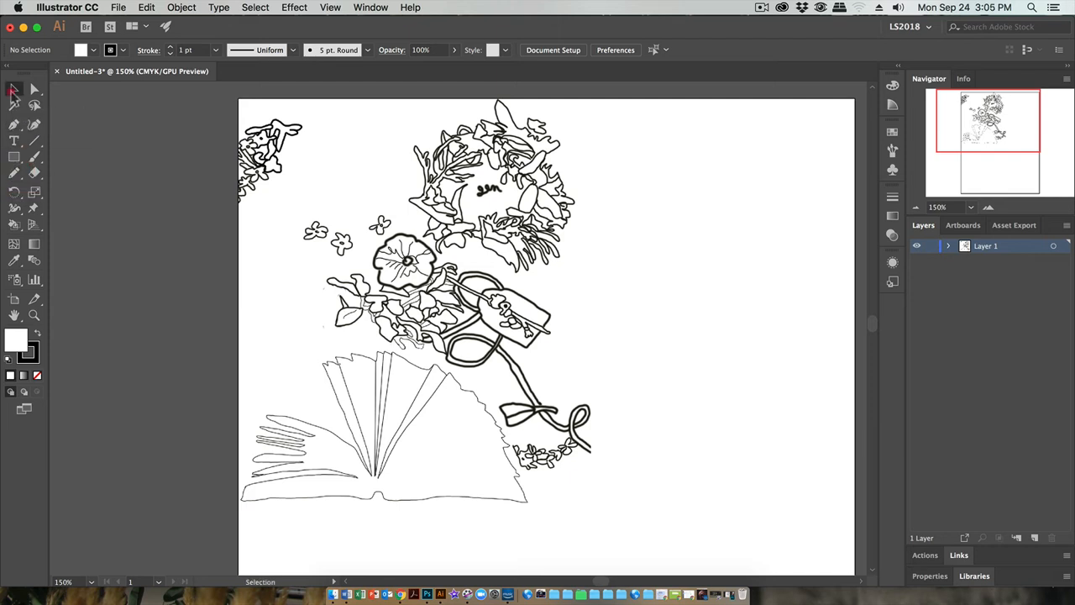
pyautogui.click(479, 217)
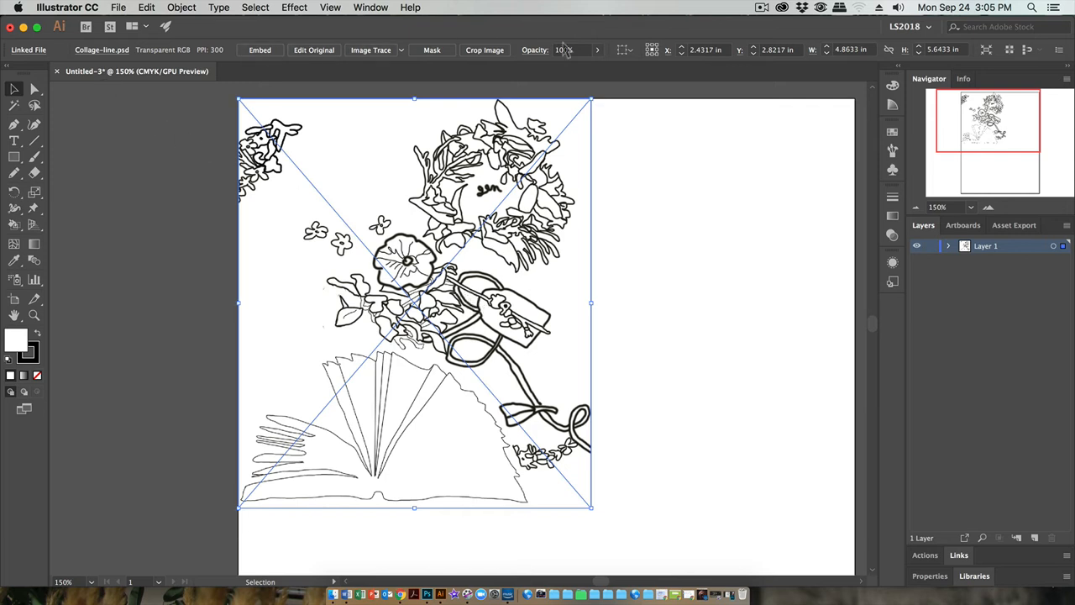
pyautogui.click(376, 52)
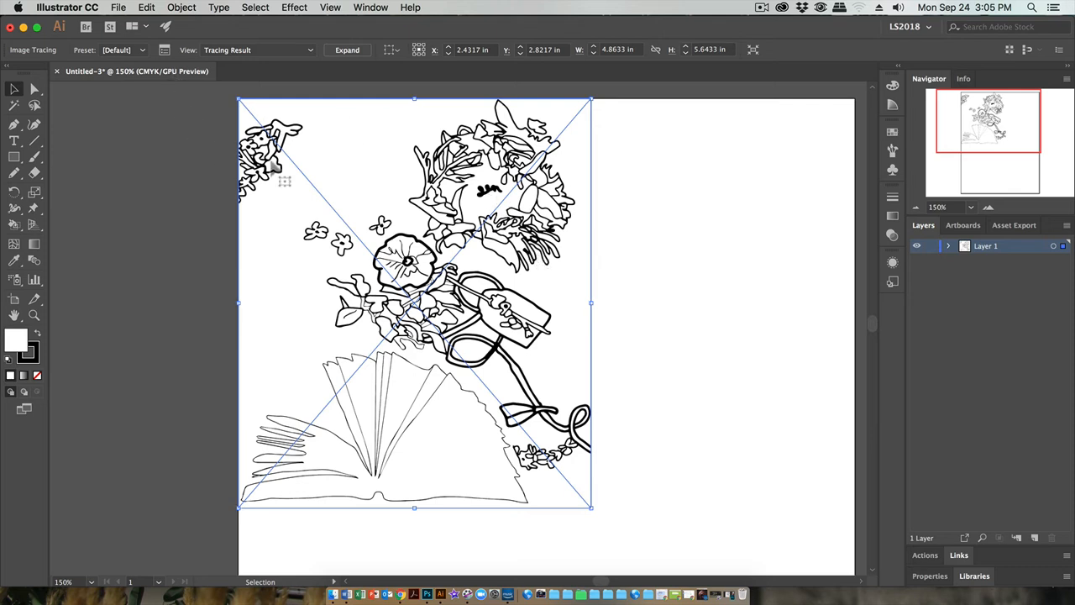
# Show the Image Trace settings and move them clear of the artwork onto the empty canvas beside the artboard
pyautogui.click(164, 52)
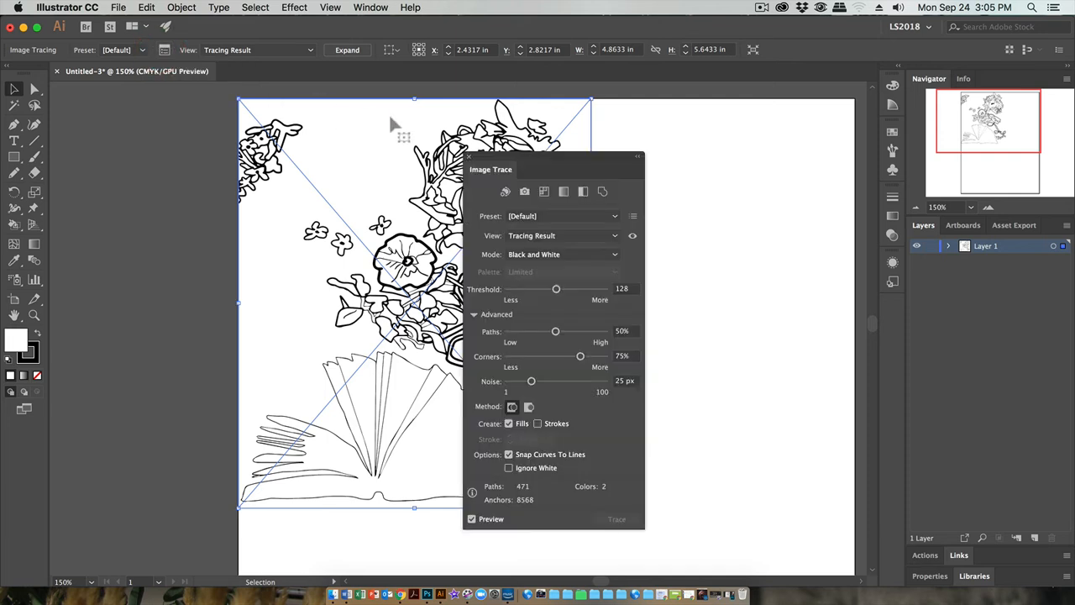
pyautogui.click(468, 157)
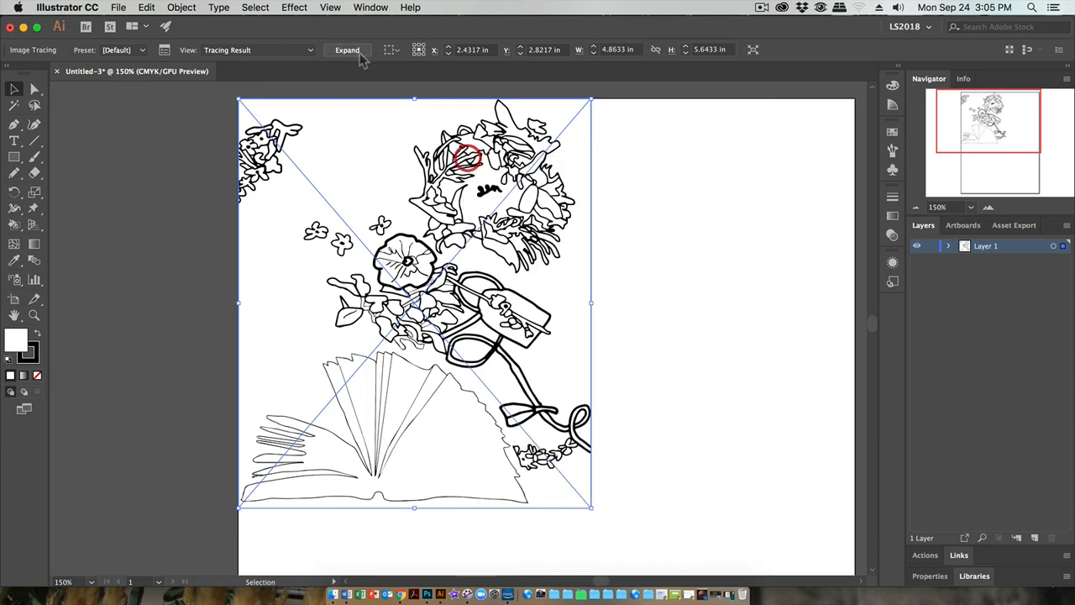
pyautogui.click(370, 7)
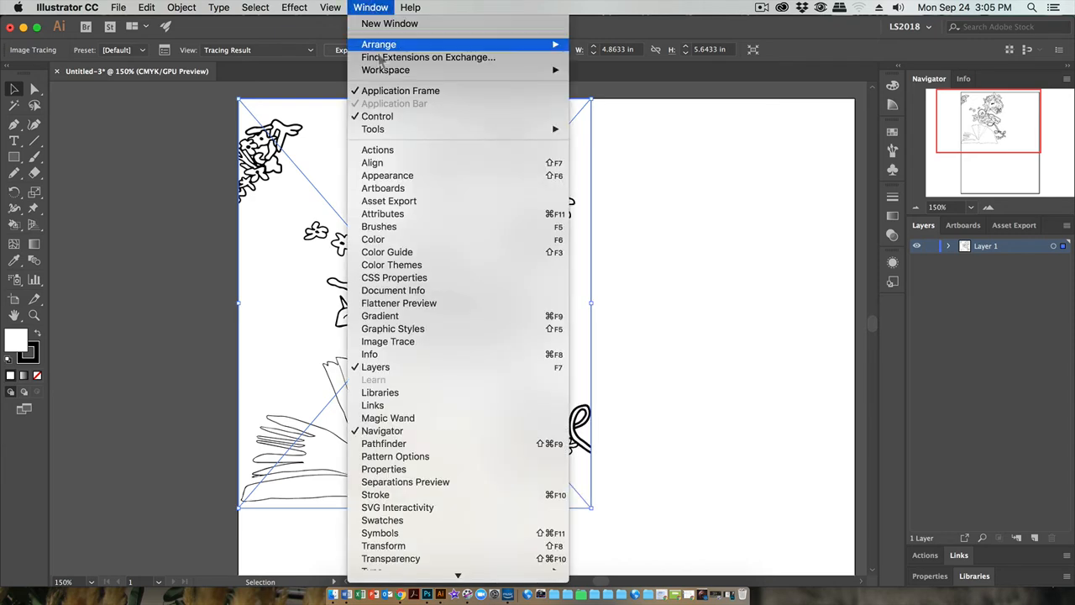
pyautogui.click(388, 341)
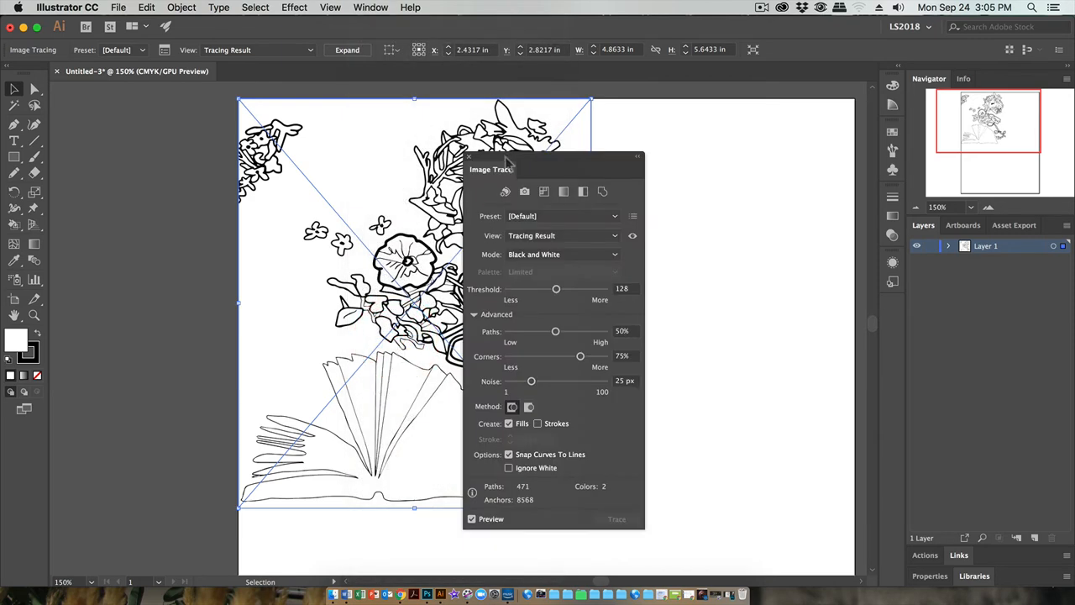
pyautogui.moveTo(507, 161)
pyautogui.mouseDown()
pyautogui.moveTo(159, 161)
pyautogui.moveTo(96, 111)
pyautogui.mouseUp()
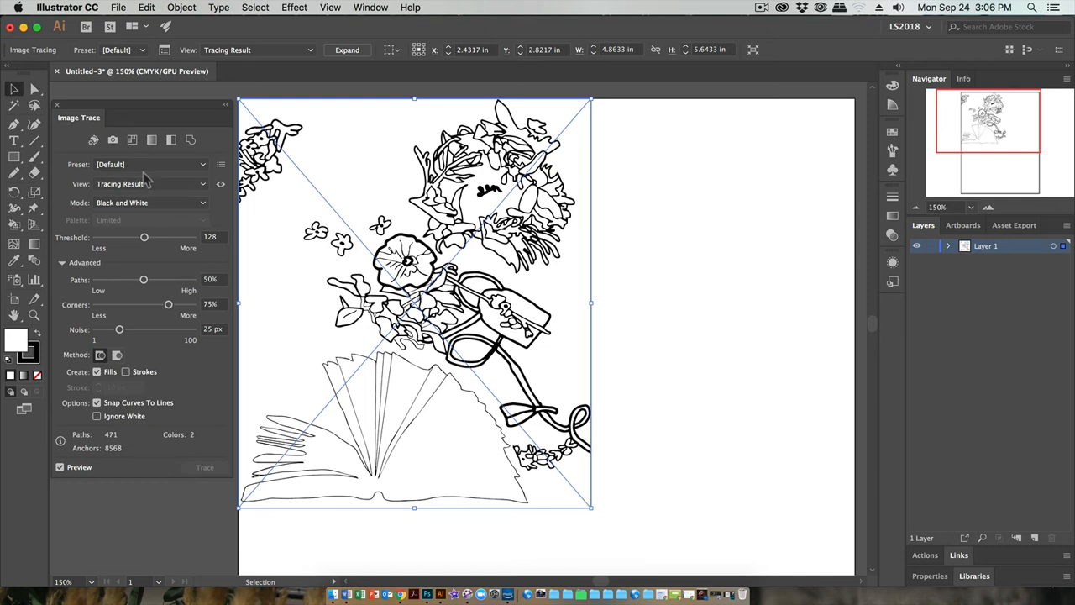
# Examine the available Image Trace presets and the advanced tracing options, and leave the advanced options collapsed
pyautogui.click(112, 168)
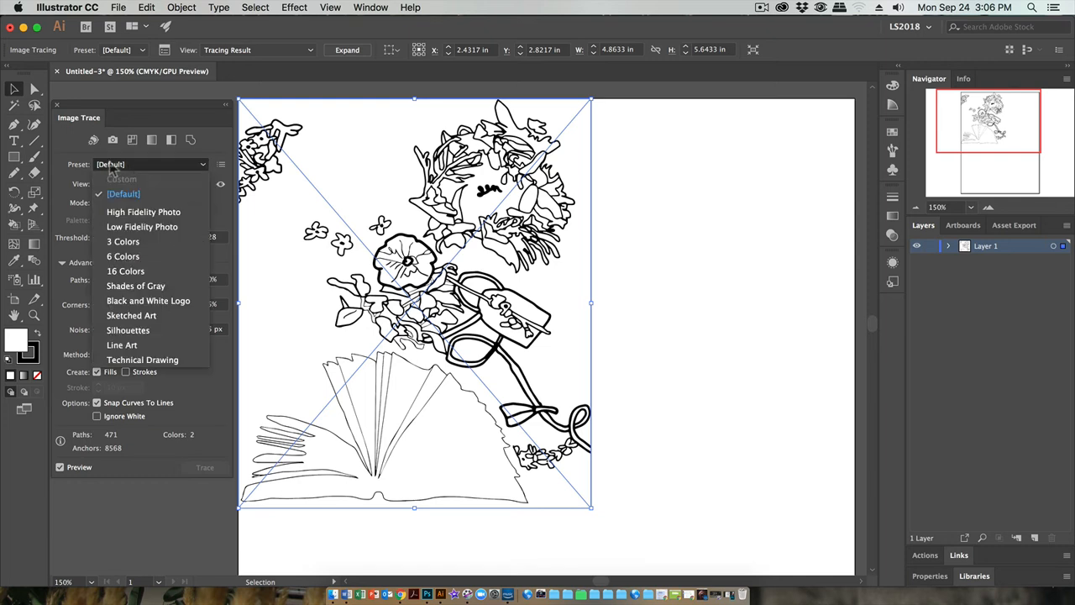
pyautogui.click(112, 168)
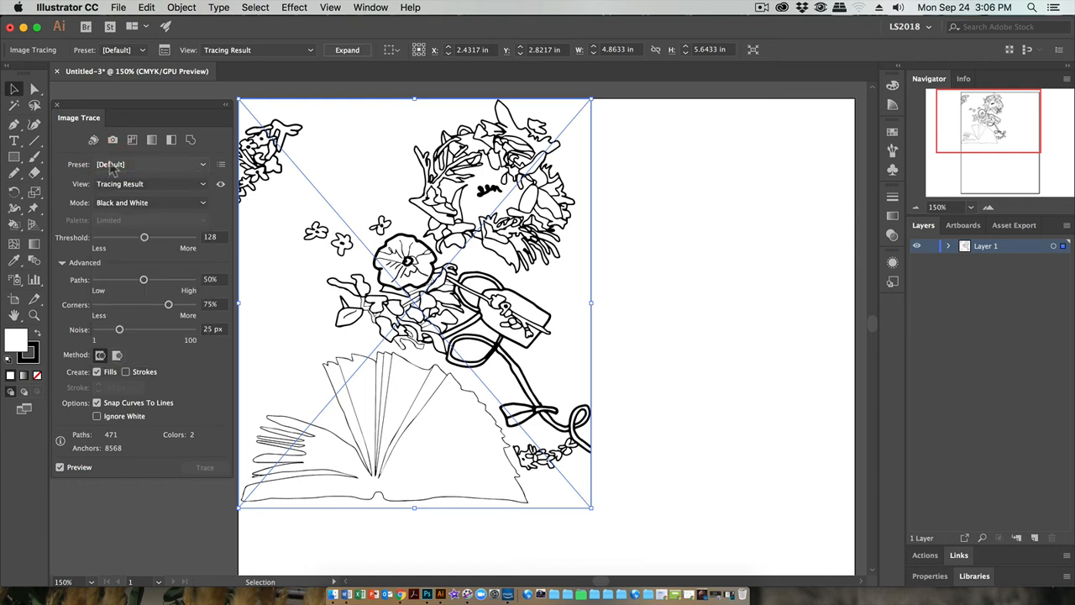
pyautogui.click(62, 263)
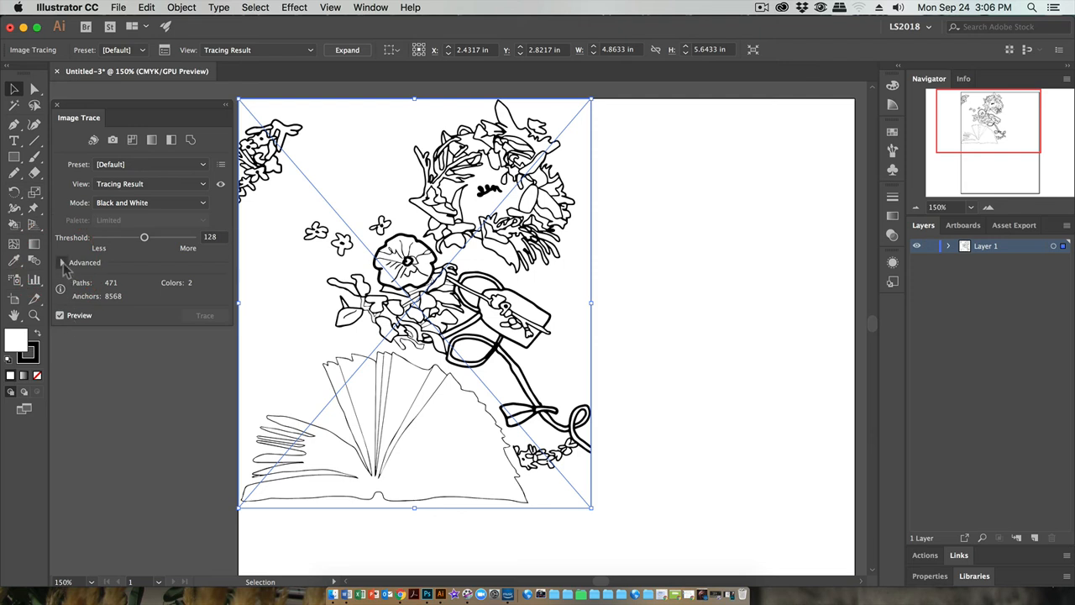
pyautogui.click(62, 263)
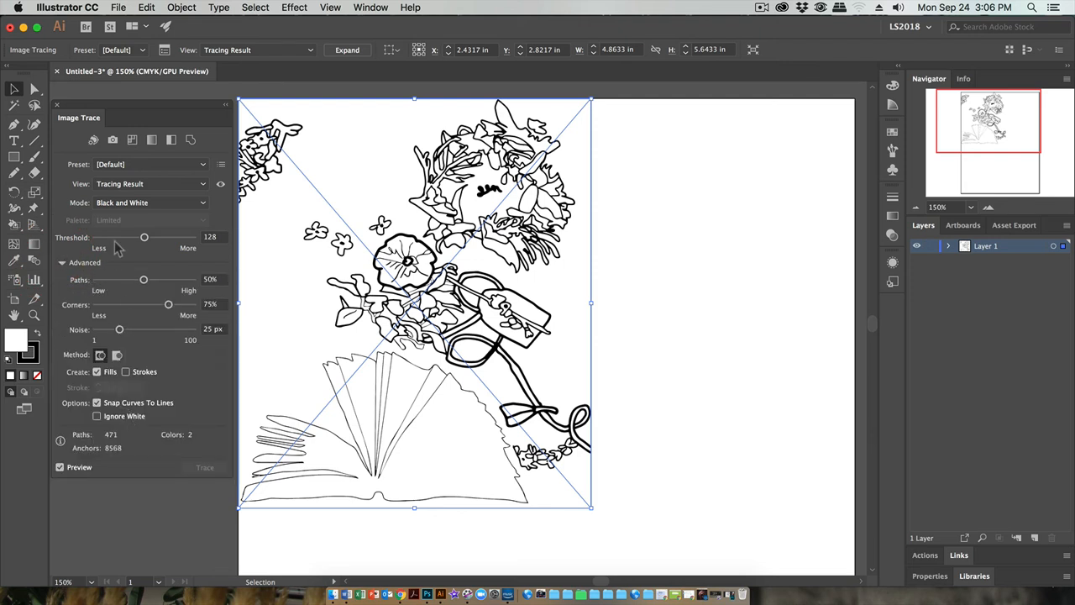
pyautogui.click(62, 263)
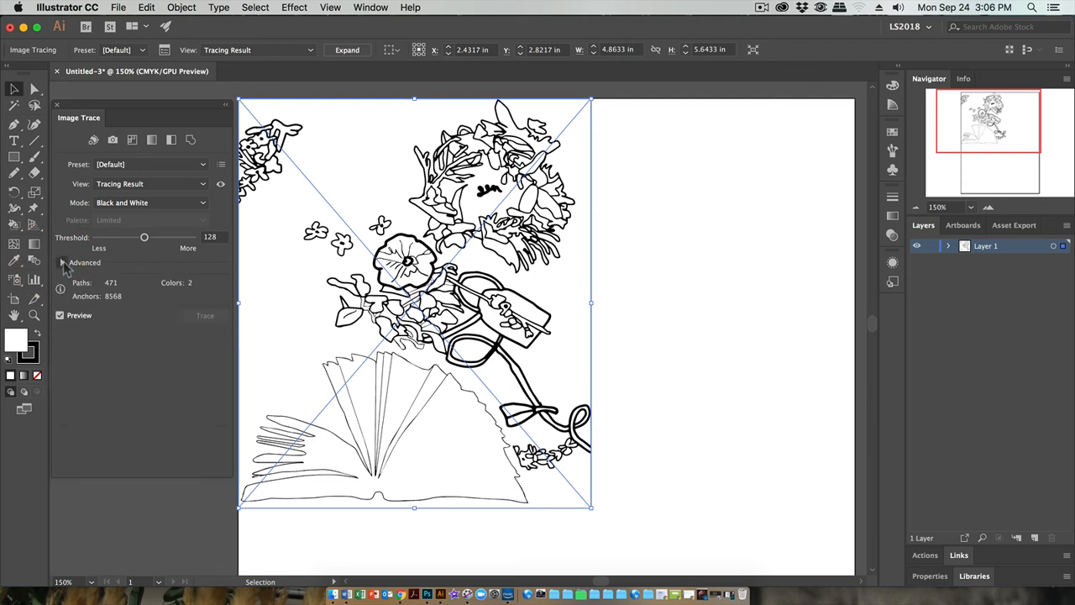
# Compare the Black and White Logo and Sketched Art presets on the traced drawing and settle on Black and White Logo
pyautogui.click(122, 165)
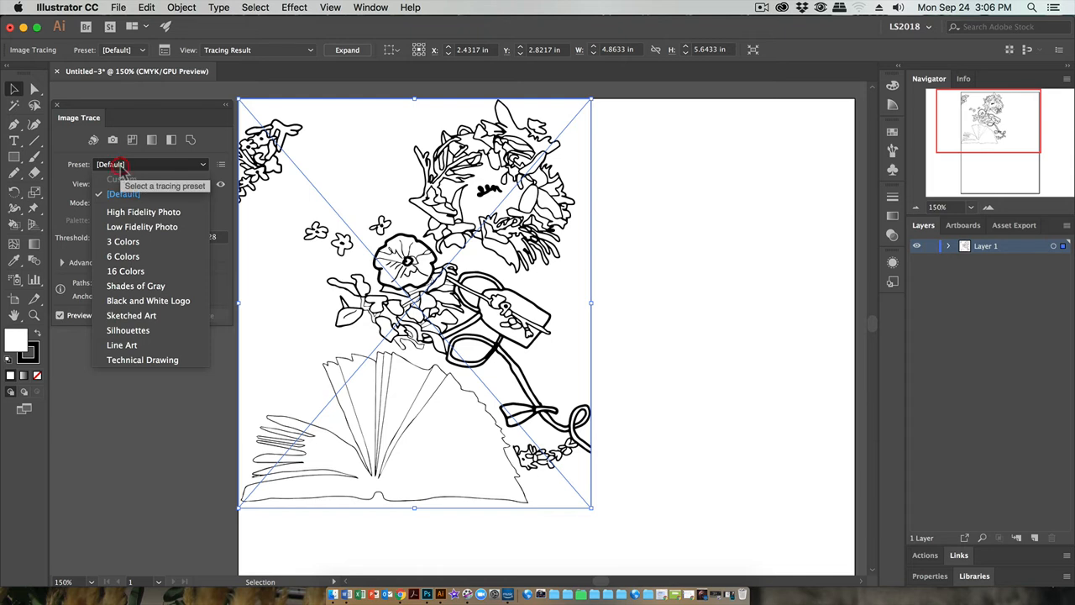
pyautogui.click(162, 300)
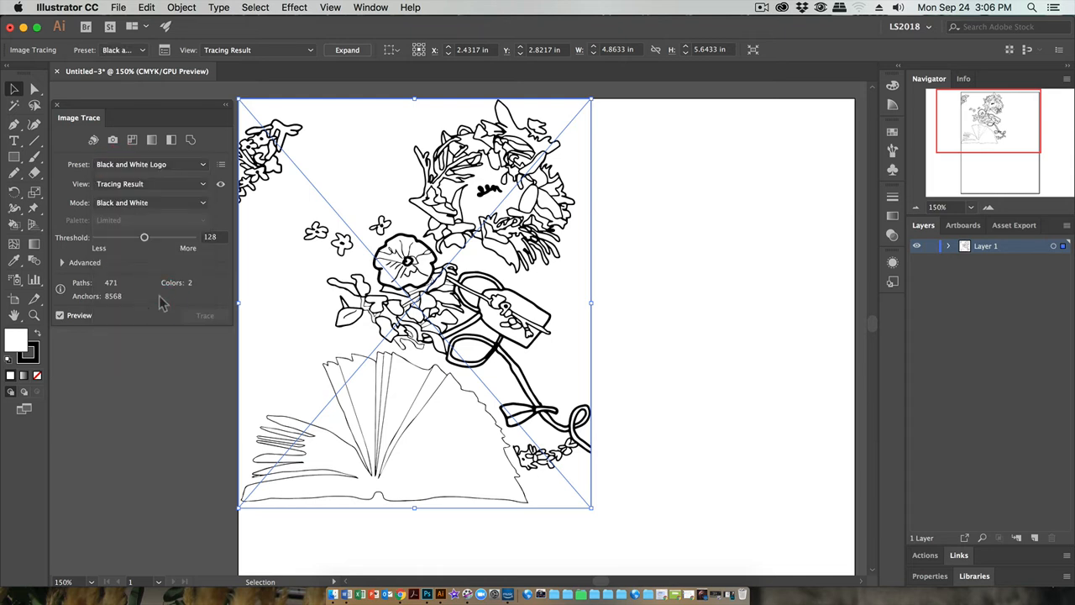
pyautogui.click(147, 165)
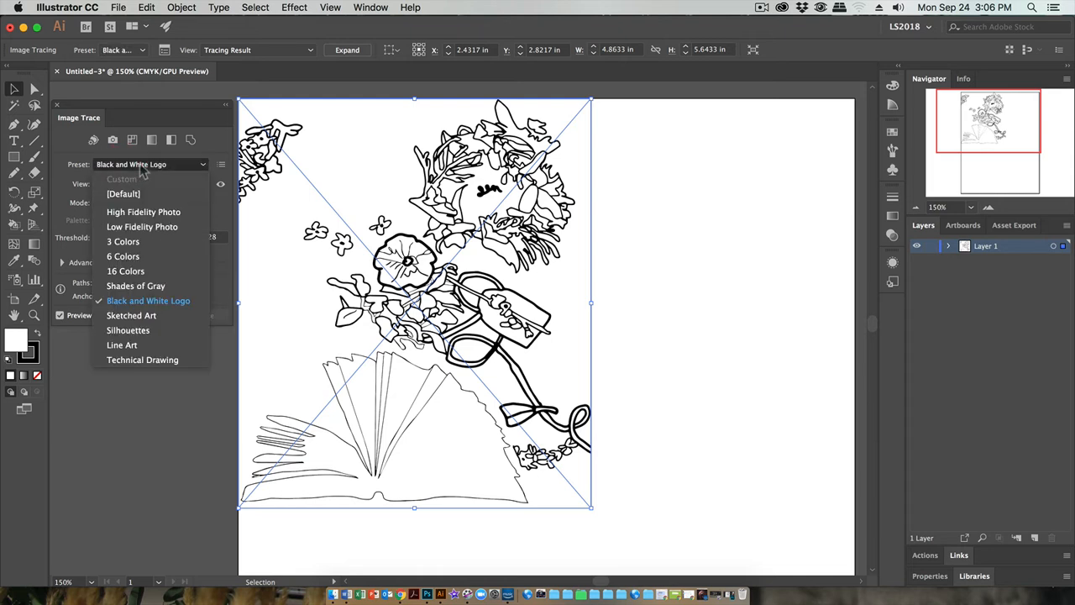
pyautogui.click(133, 315)
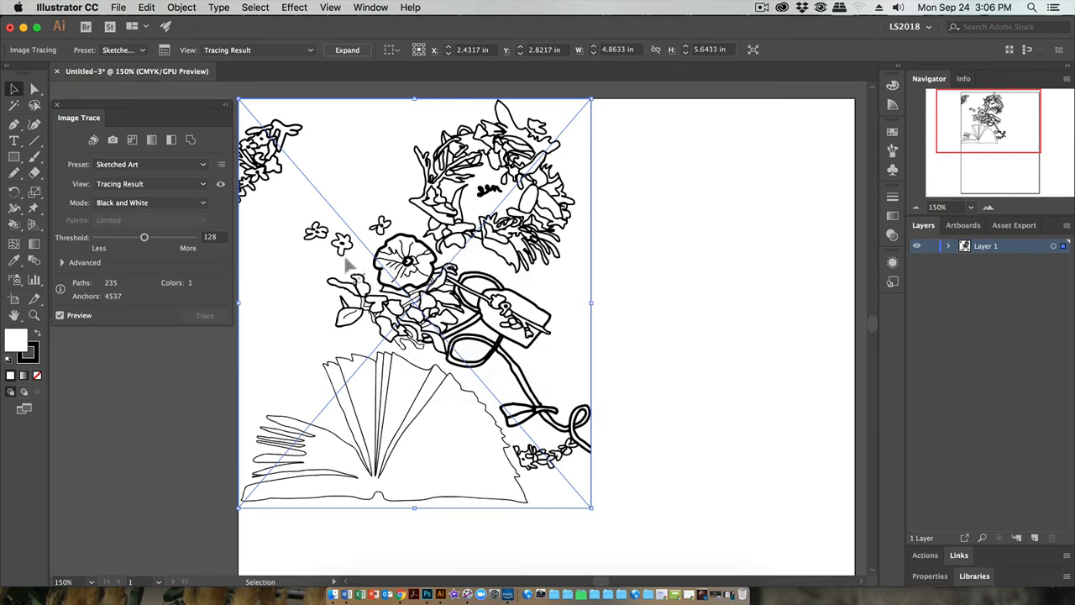
pyautogui.click(145, 166)
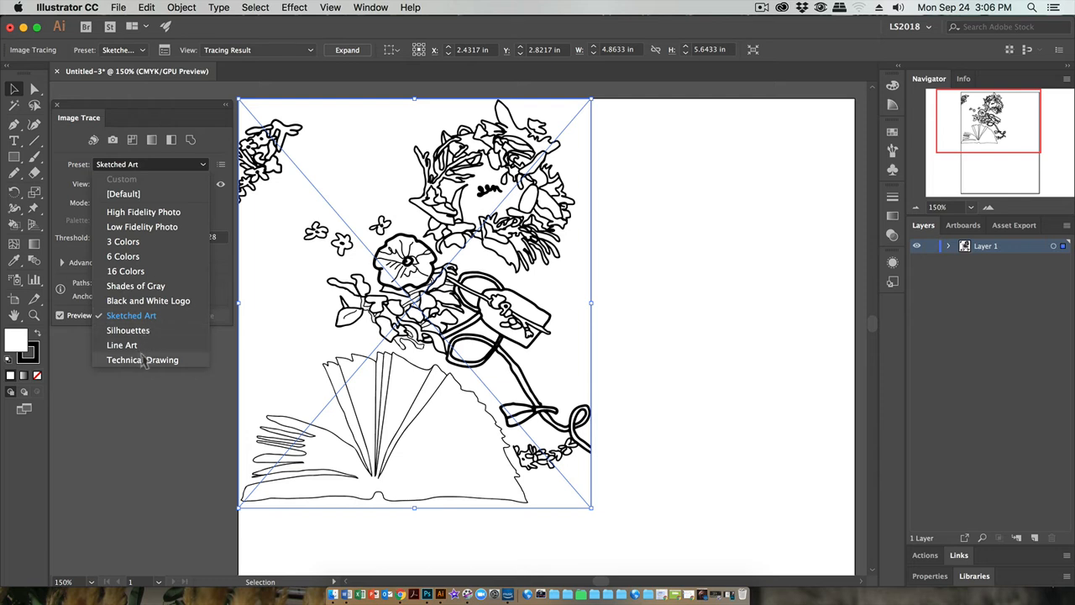
pyautogui.click(153, 301)
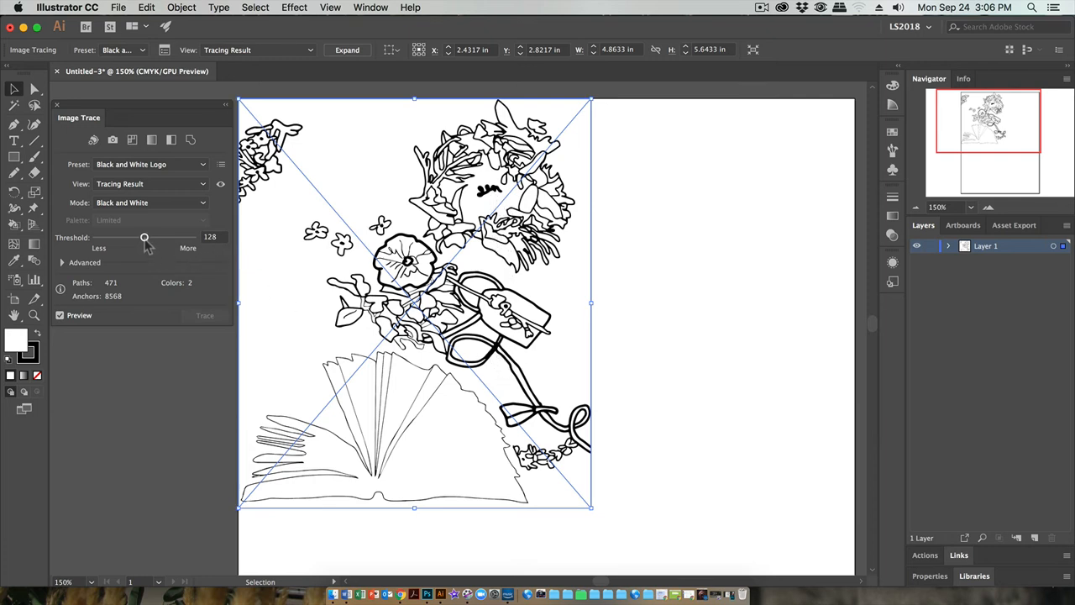
# Set the trace threshold to about 103 and check the available color modes, keeping Black and White
pyautogui.moveTo(144, 240); pyautogui.dragTo(135, 241)
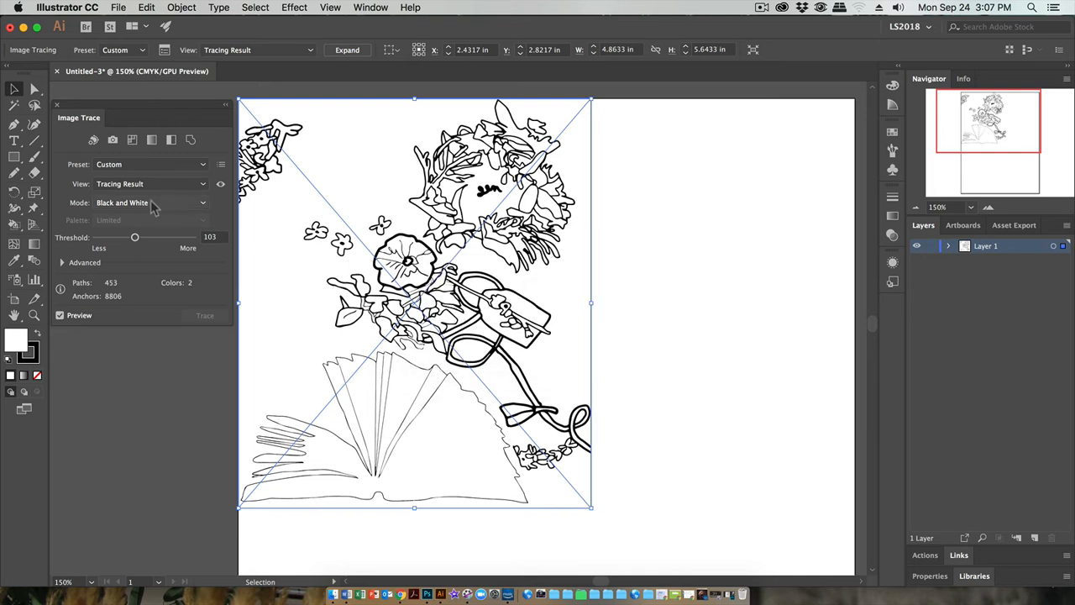
pyautogui.click(152, 209)
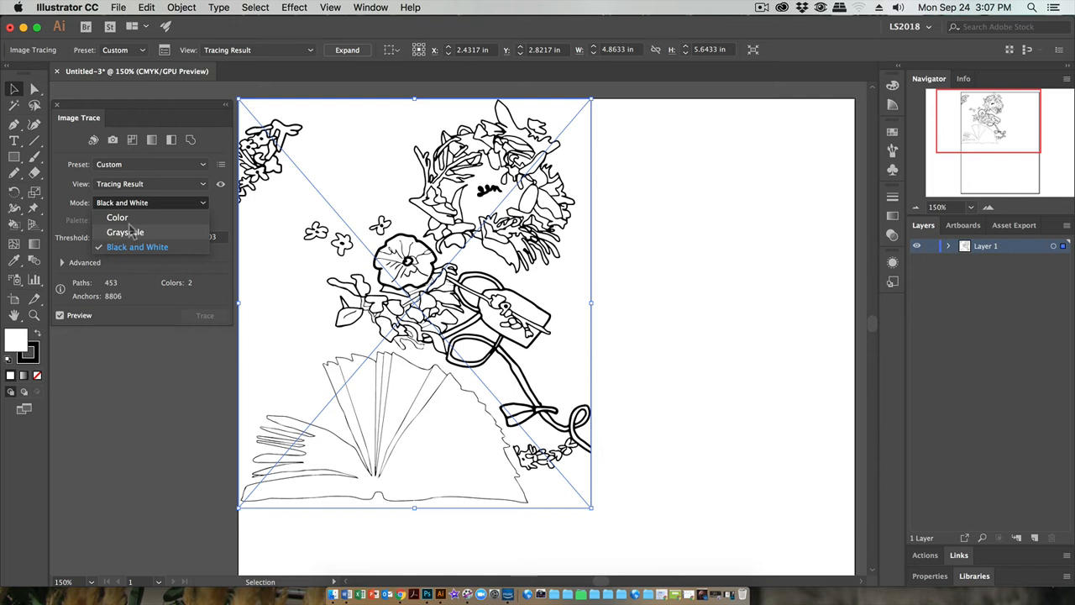
pyautogui.click(64, 199)
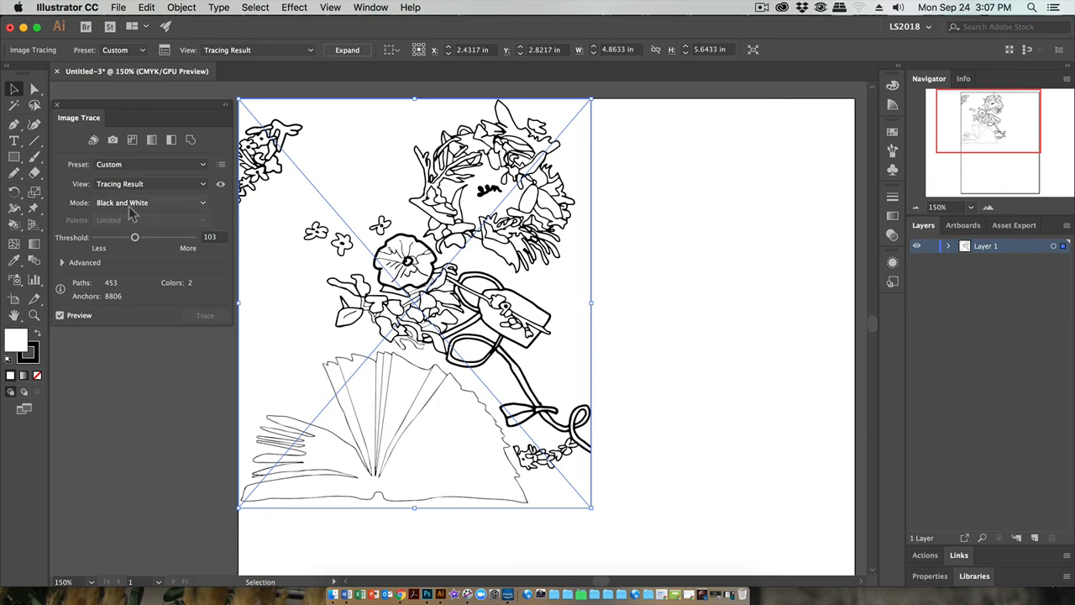
# Set the advanced trace options to about 34% Paths and 56% Corners
pyautogui.click(62, 262)
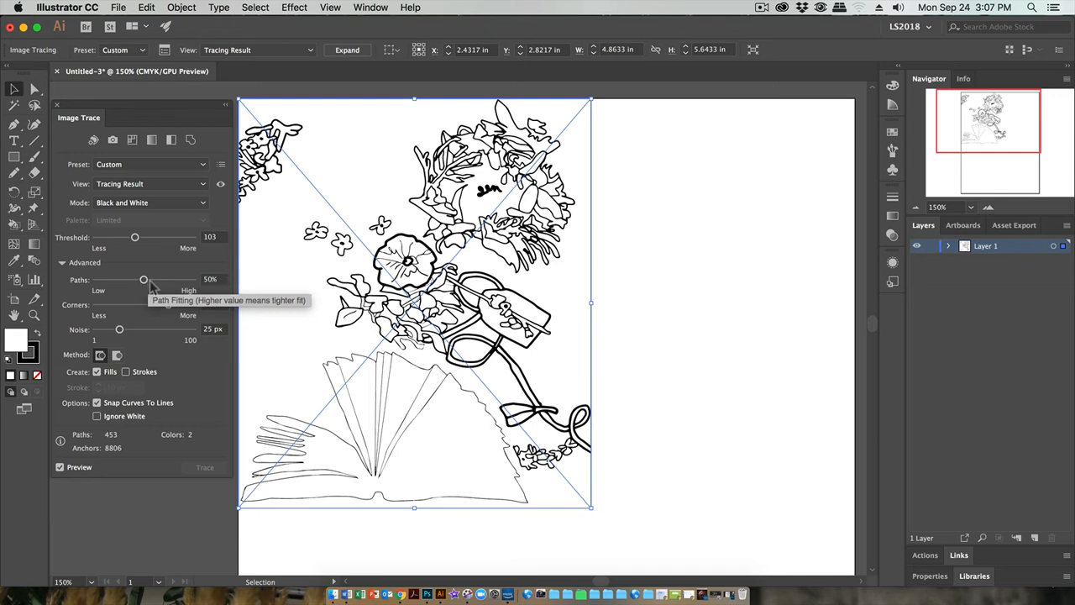
pyautogui.moveTo(145, 279); pyautogui.dragTo(127, 280)
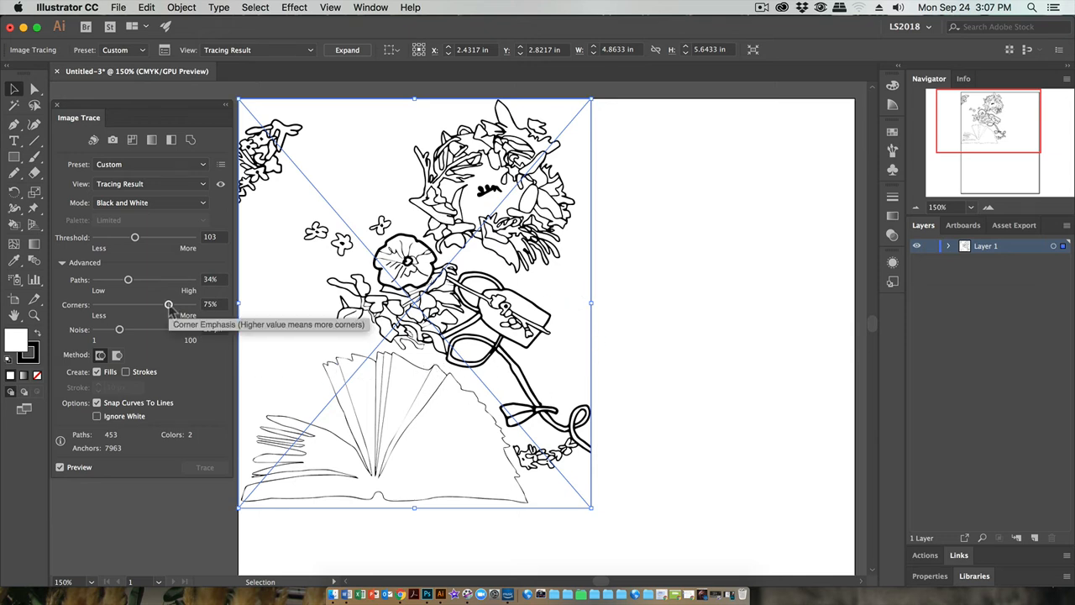
pyautogui.moveTo(168, 308); pyautogui.dragTo(154, 307)
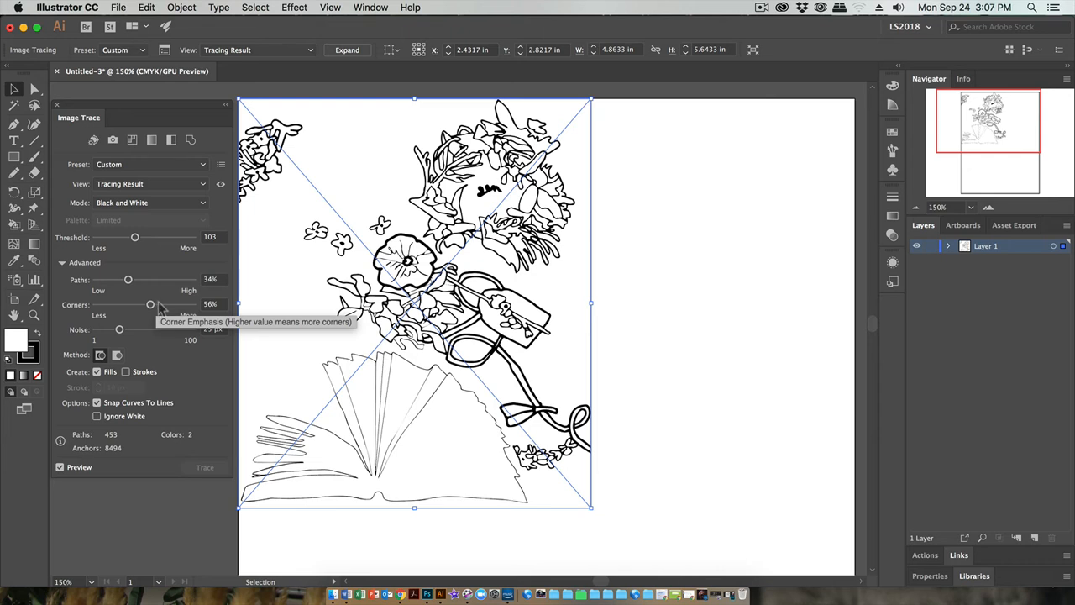
# Test the trace noise at 60 px and 80 px, and settle on about 32 px
pyautogui.moveTo(120, 332); pyautogui.dragTo(154, 335)
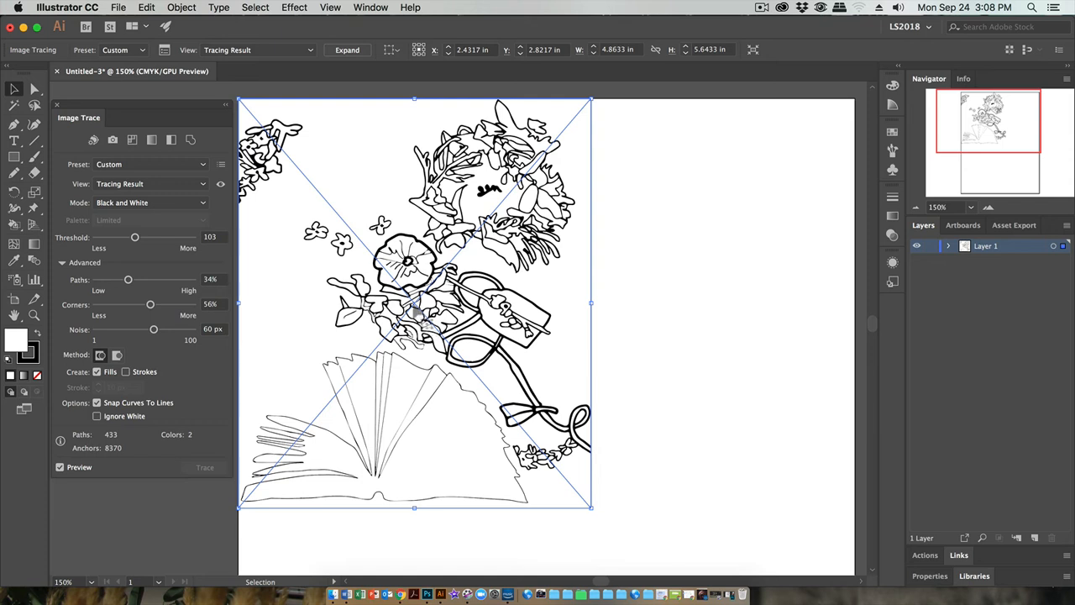
pyautogui.moveTo(154, 333); pyautogui.dragTo(173, 332)
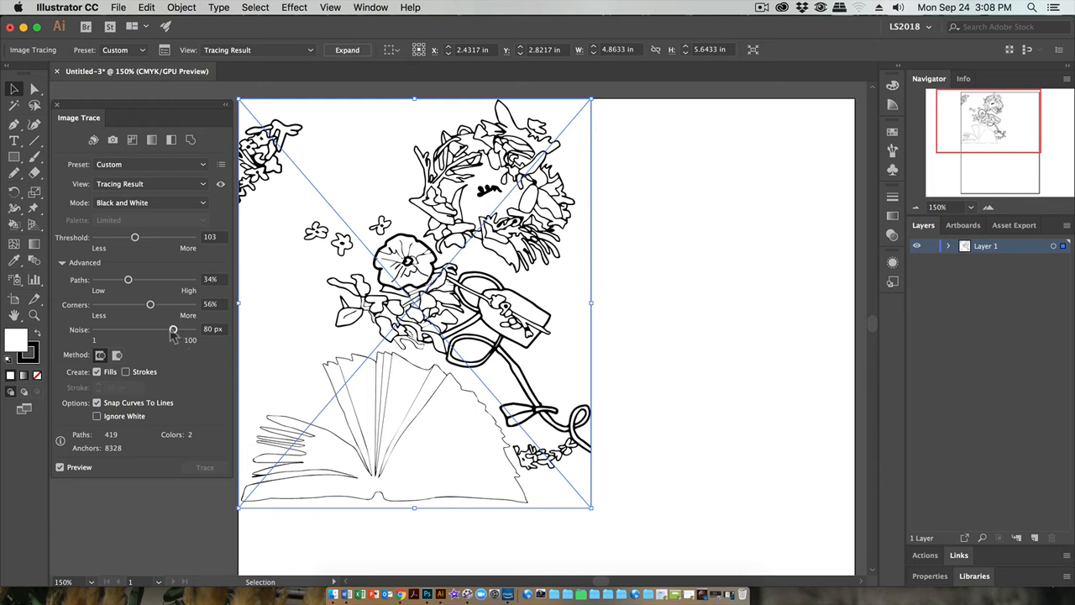
pyautogui.moveTo(173, 333); pyautogui.dragTo(128, 333)
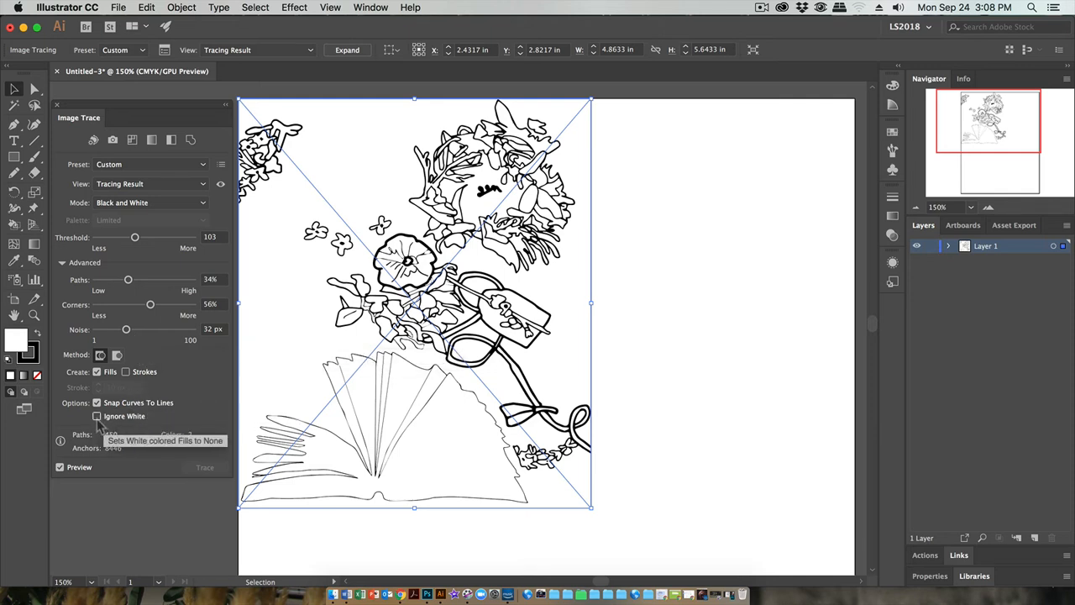
# Open Vector-Color.ai from the My Work folder in Finder and dock the Image Trace settings with the Layers group
pyautogui.click(118, 6)
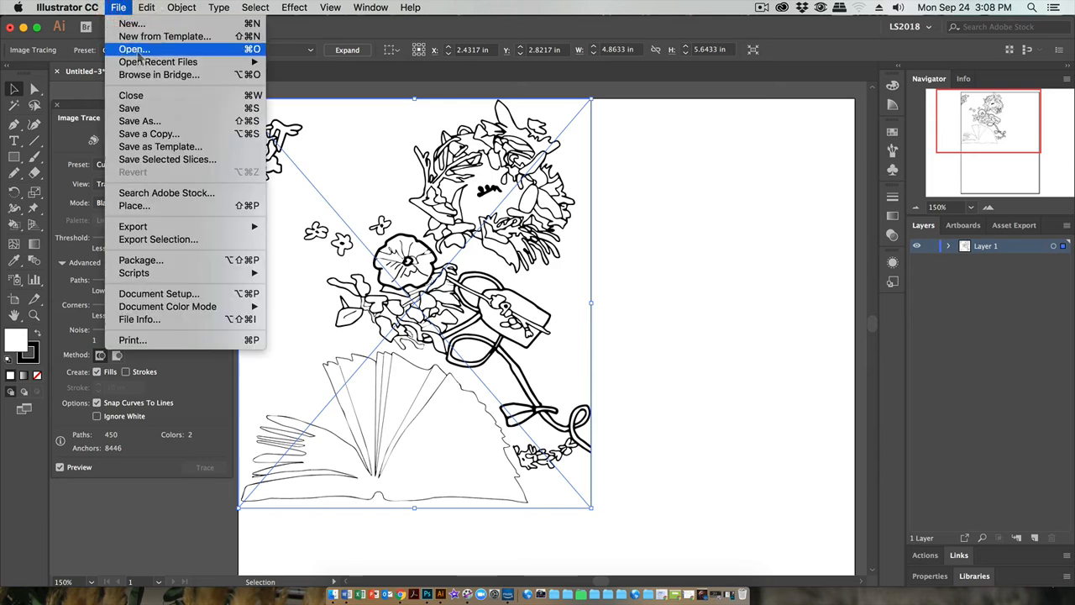
pyautogui.moveTo(140, 66)
pyautogui.click(126, 9)
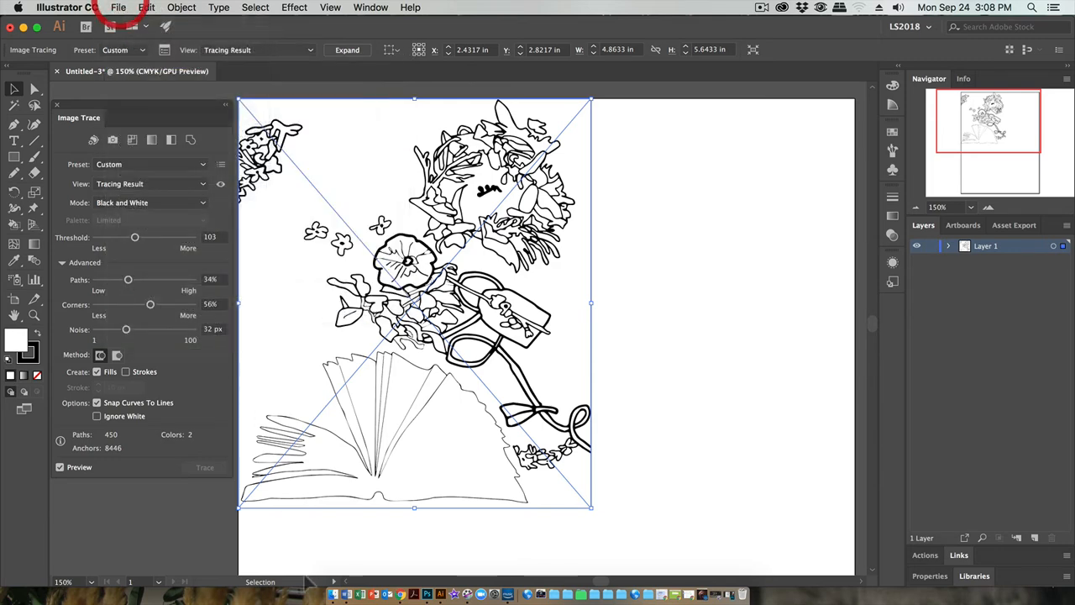
pyautogui.click(332, 594)
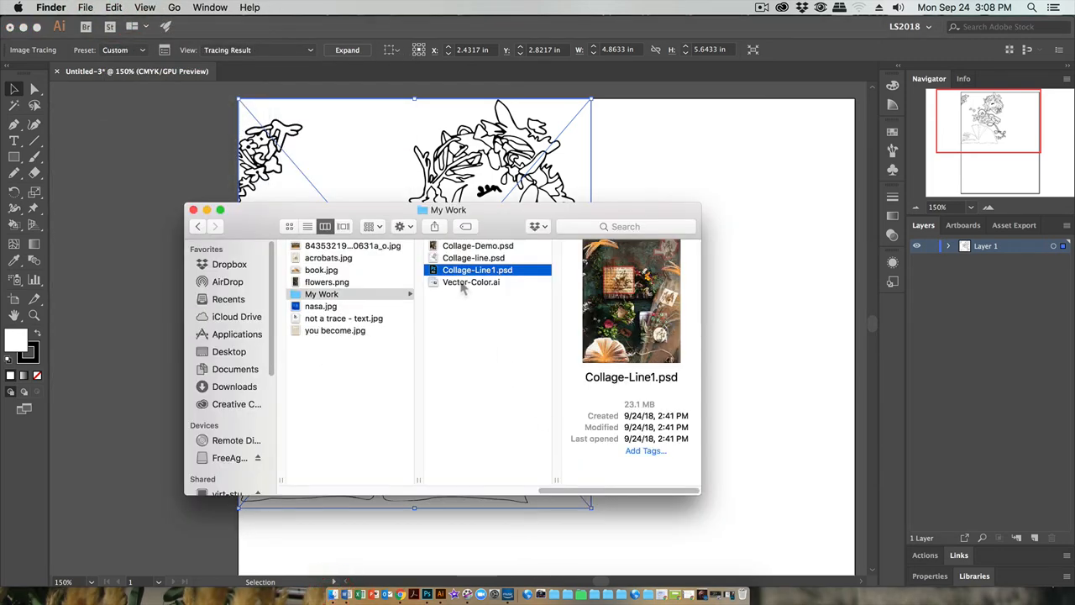
pyautogui.doubleClick(467, 282)
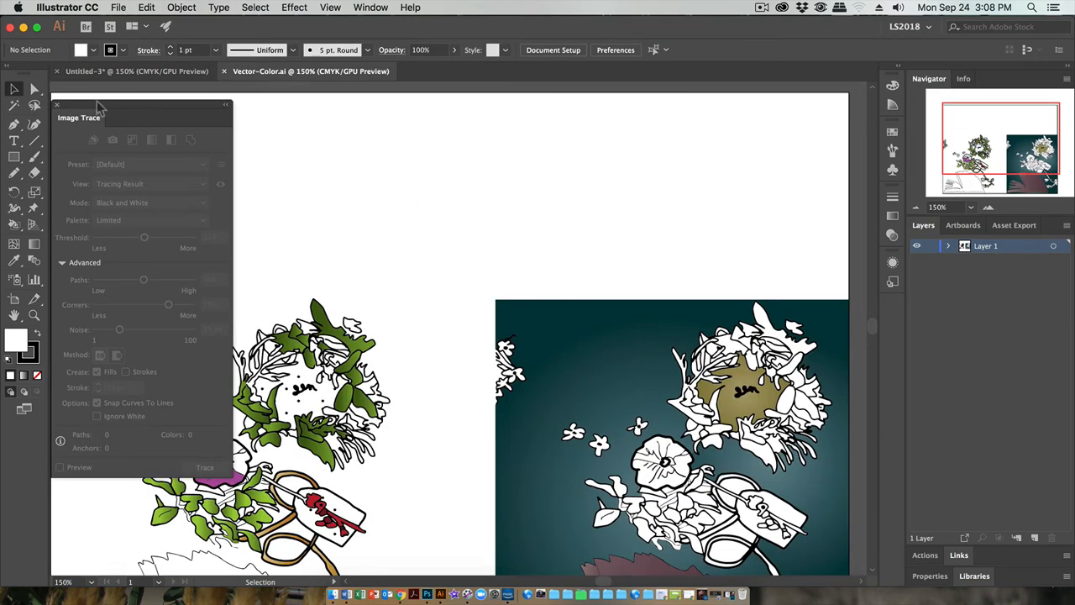
pyautogui.moveTo(111, 104)
pyautogui.mouseDown()
pyautogui.moveTo(796, 42)
pyautogui.moveTo(966, 232)
pyautogui.mouseUp()
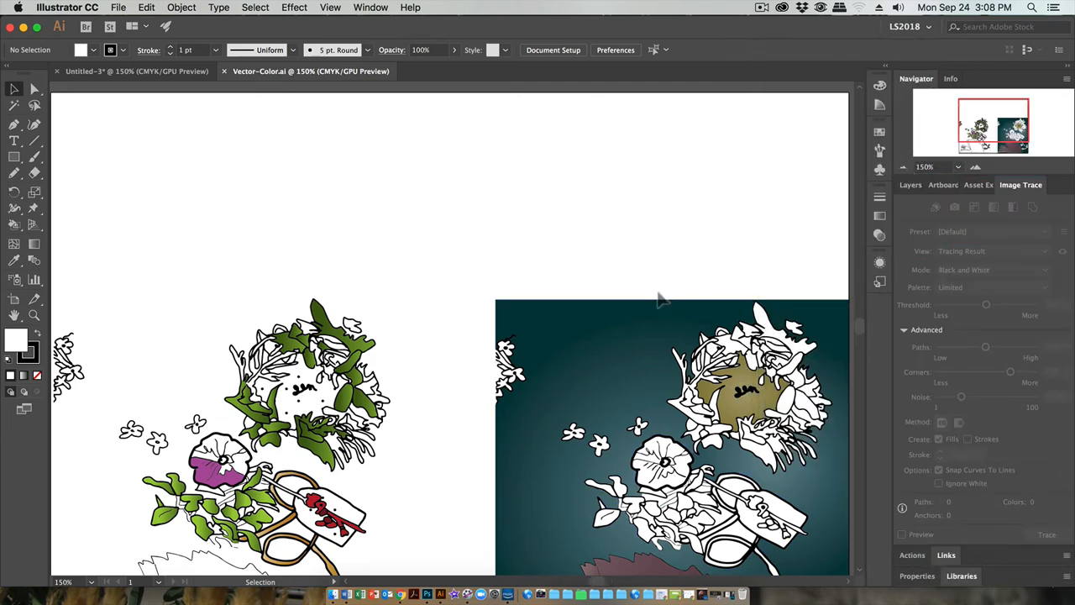
# Move the drawing with green leaves and purple flower off the artboard onto the empty canvas at its left edge
pyautogui.press('space')
pyautogui.moveTo(583, 256); pyautogui.dragTo(537, 80)
pyautogui.moveTo(424, 245); pyautogui.dragTo(420, 281)
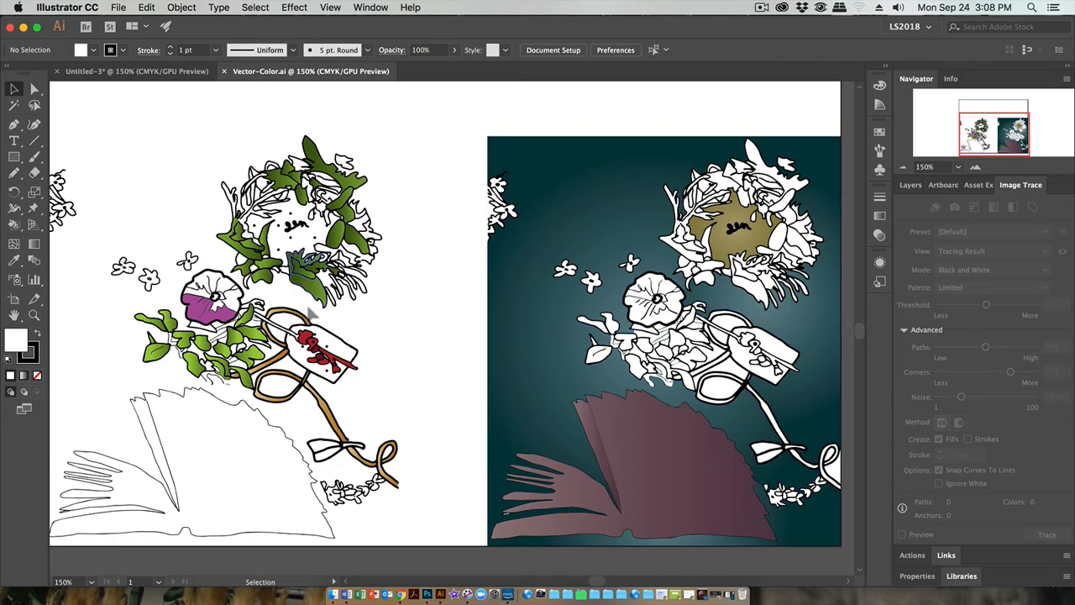
pyautogui.moveTo(296, 322); pyautogui.dragTo(288, 280)
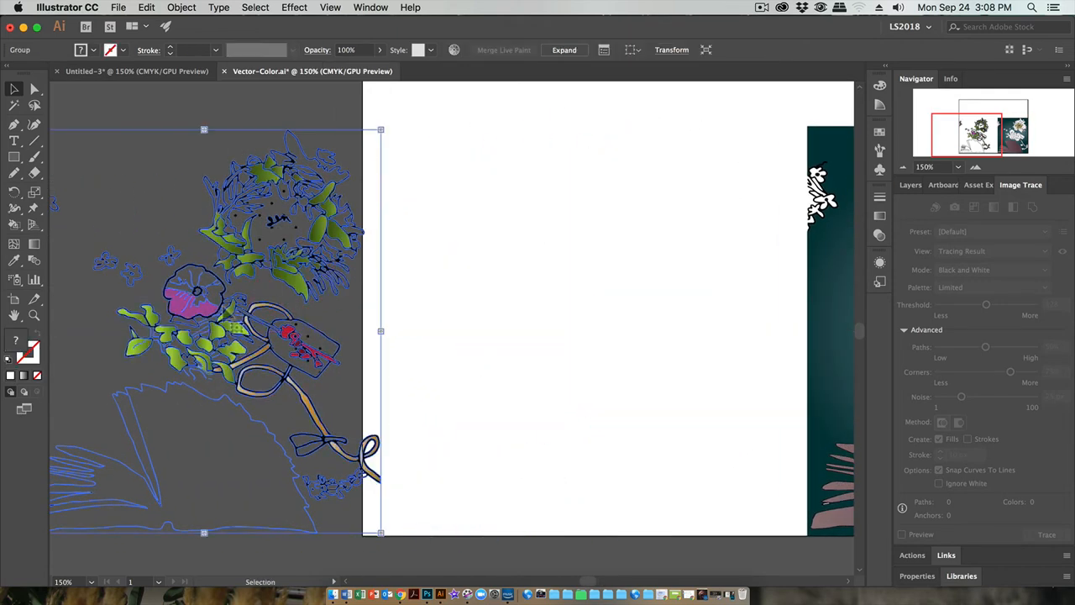
pyautogui.moveTo(607, 380); pyautogui.dragTo(675, 273)
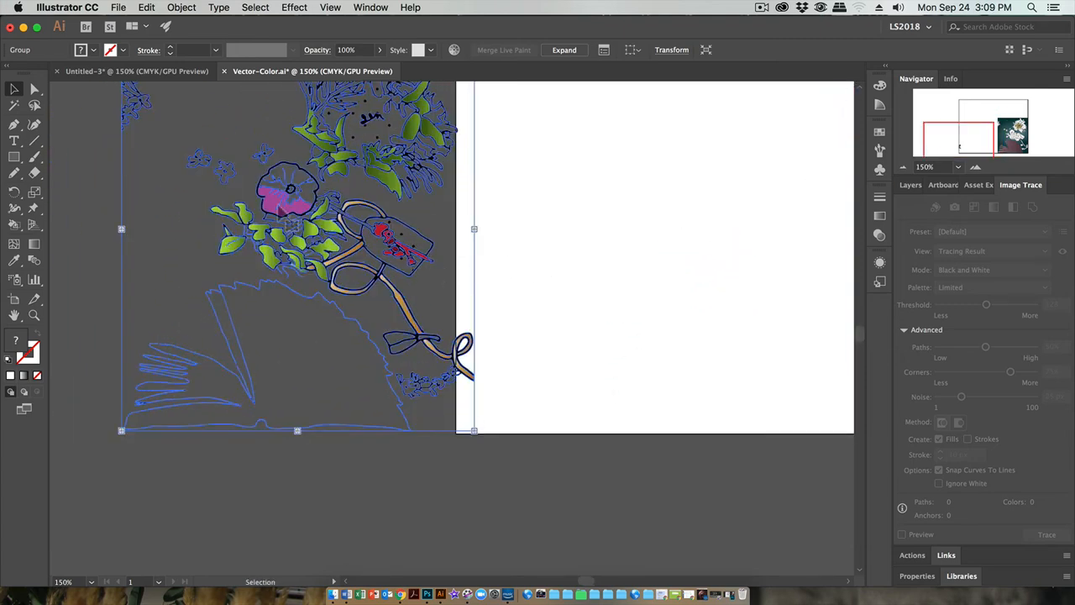
# Move the teal-background version of the drawing down past the artboard's bottom edge
pyautogui.click(636, 236)
pyautogui.moveTo(636, 233); pyautogui.dragTo(240, 180)
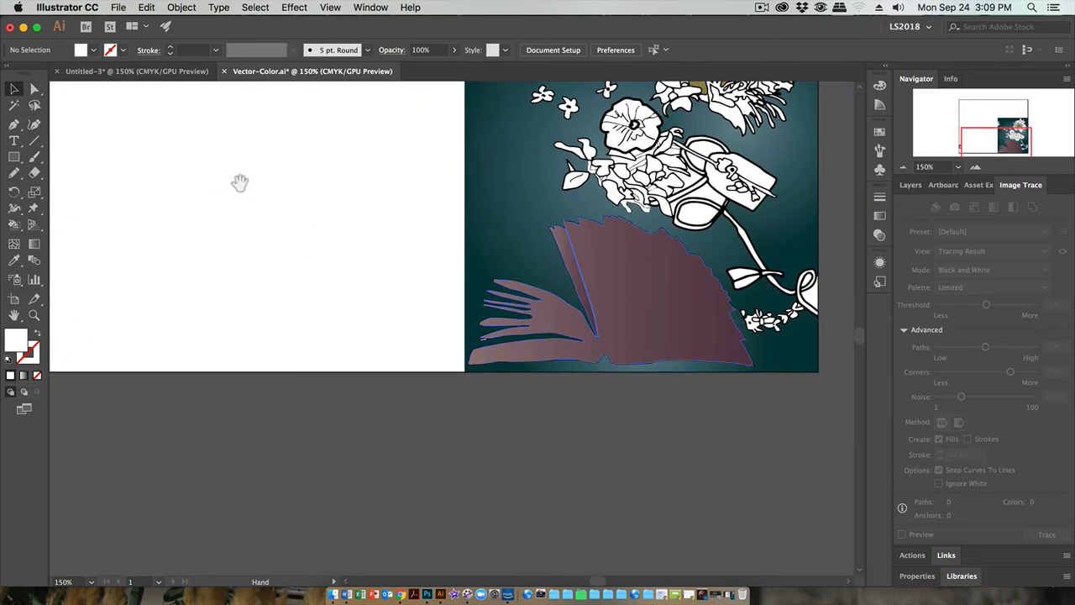
pyautogui.moveTo(488, 179); pyautogui.dragTo(484, 384)
pyautogui.moveTo(360, 389); pyautogui.dragTo(315, 69)
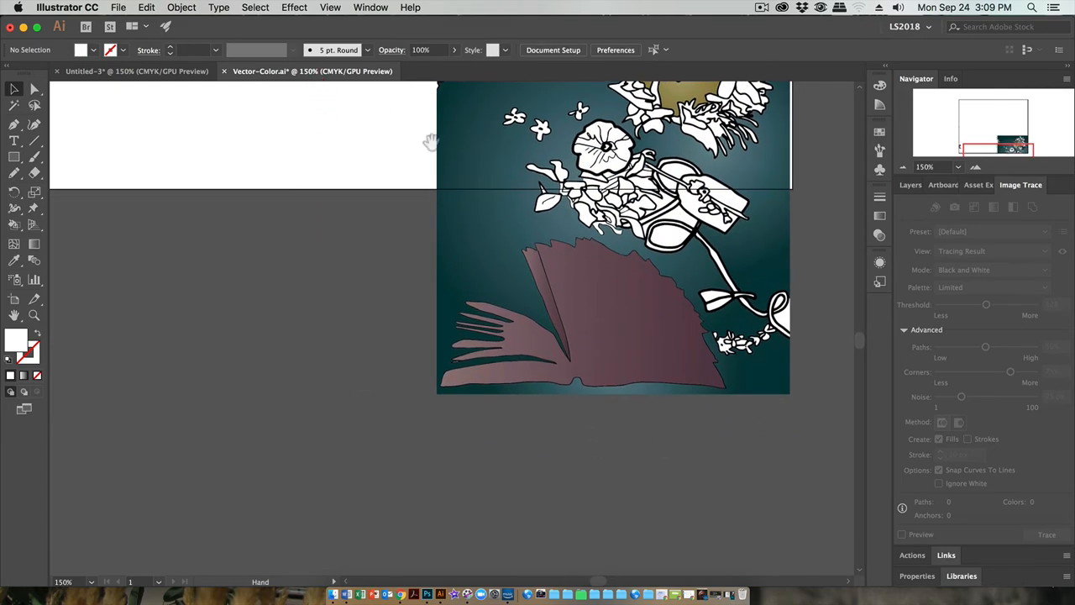
pyautogui.moveTo(485, 152); pyautogui.dragTo(402, 389)
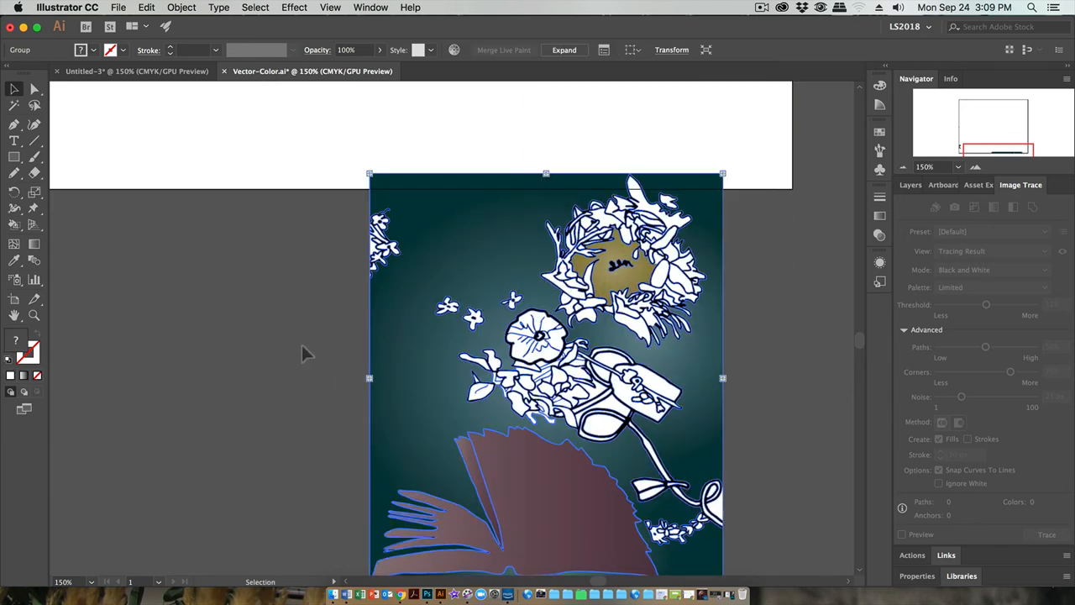
# Return the teal-background drawing to the artboard's lower-right corner
pyautogui.press('super+minus')
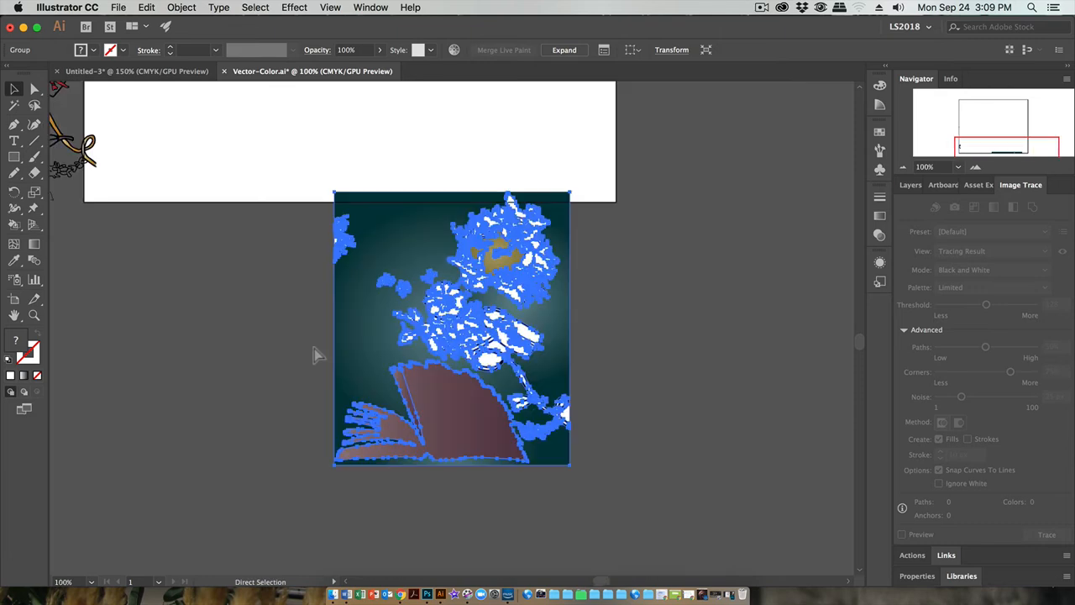
pyautogui.press('super+minus')
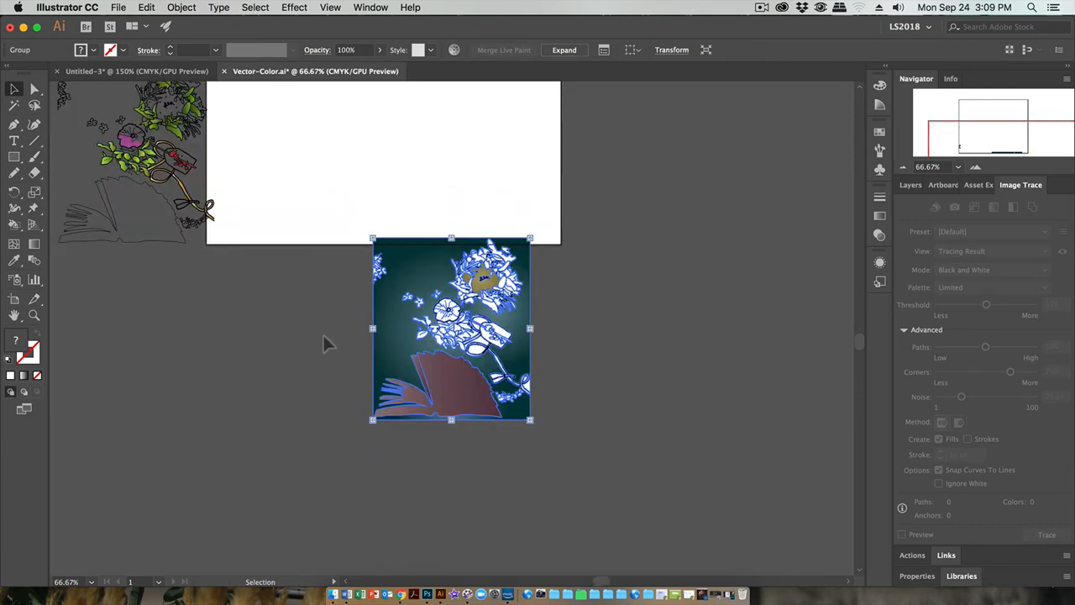
pyautogui.moveTo(411, 287); pyautogui.dragTo(443, 95)
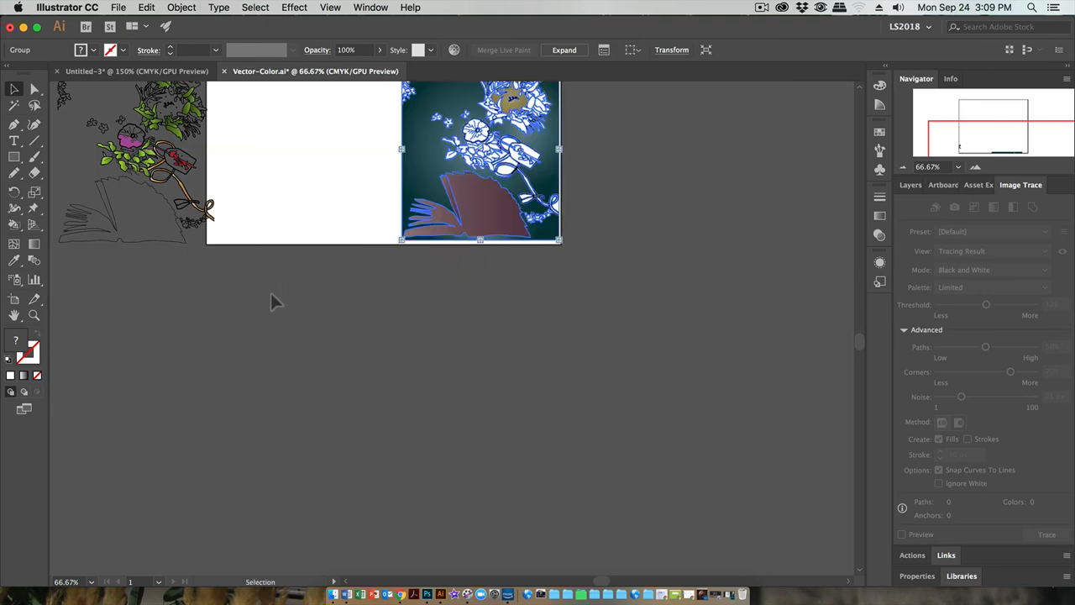
pyautogui.moveTo(270, 291); pyautogui.dragTo(368, 392)
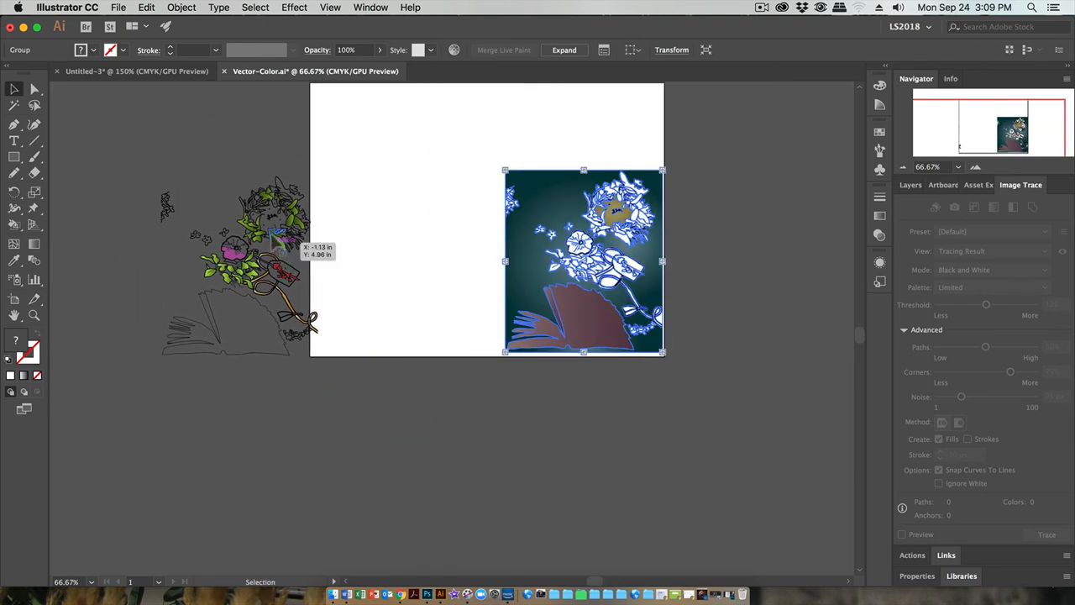
# Move the drawing with green leaves back onto the artboard beside the teal-background version, deselect it and choose the Live Paint Bucket
pyautogui.moveTo(274, 237); pyautogui.dragTo(433, 228)
pyautogui.click(138, 121)
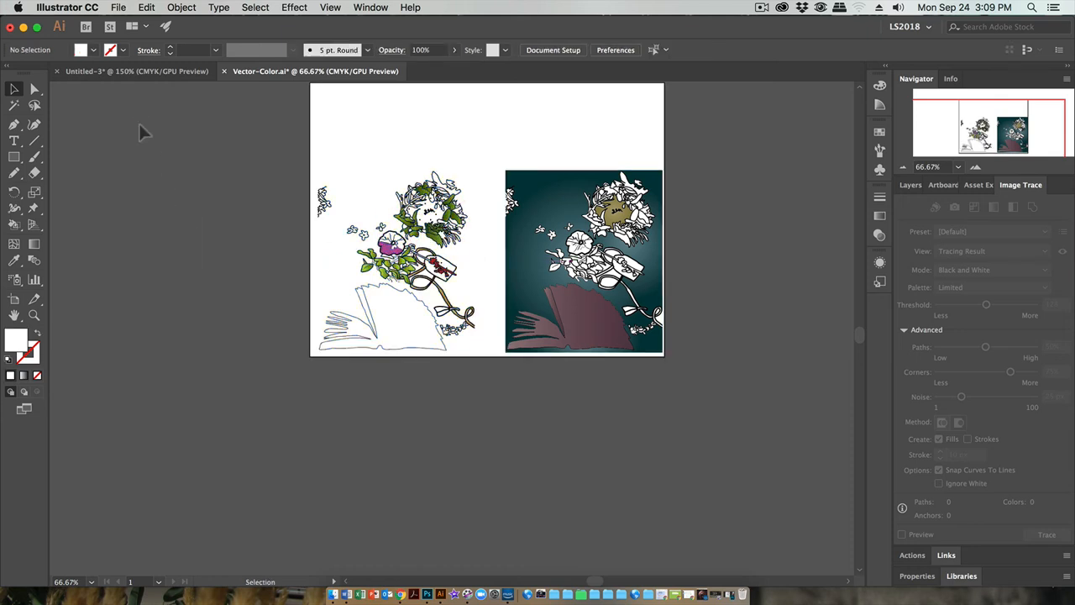
pyautogui.click(14, 224)
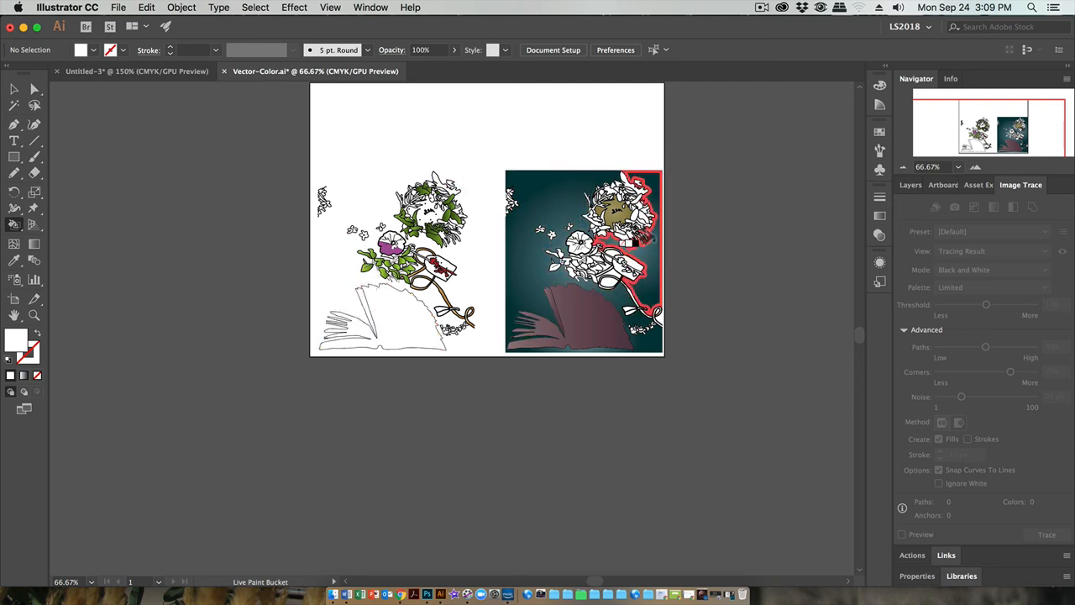
pyautogui.scroll(3, 467, 222)
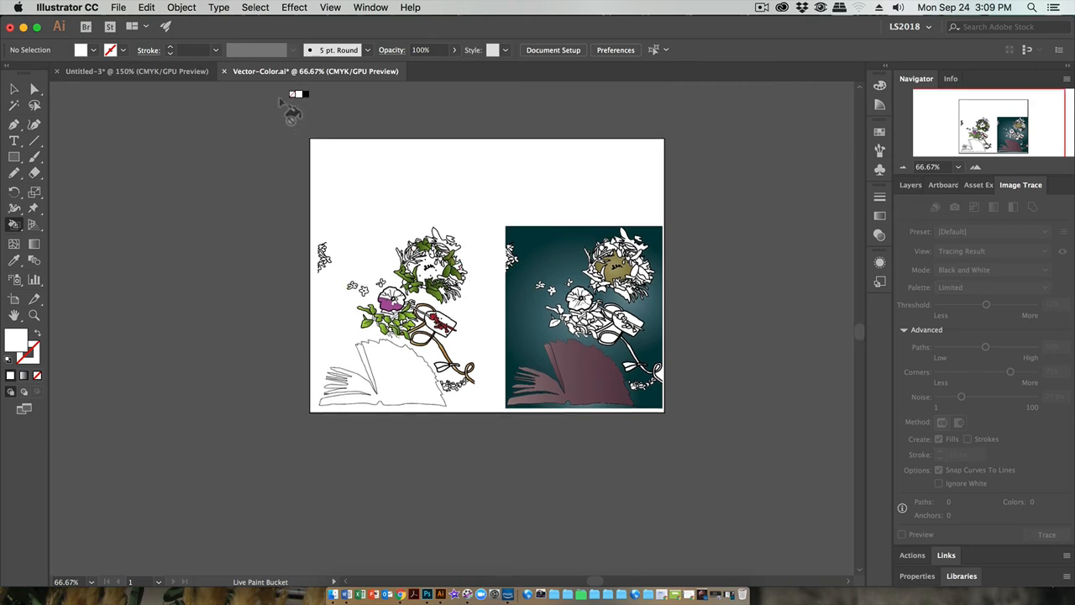
# Return to the Untitled-3 document, undock the Image Trace settings and close them
pyautogui.click(141, 71)
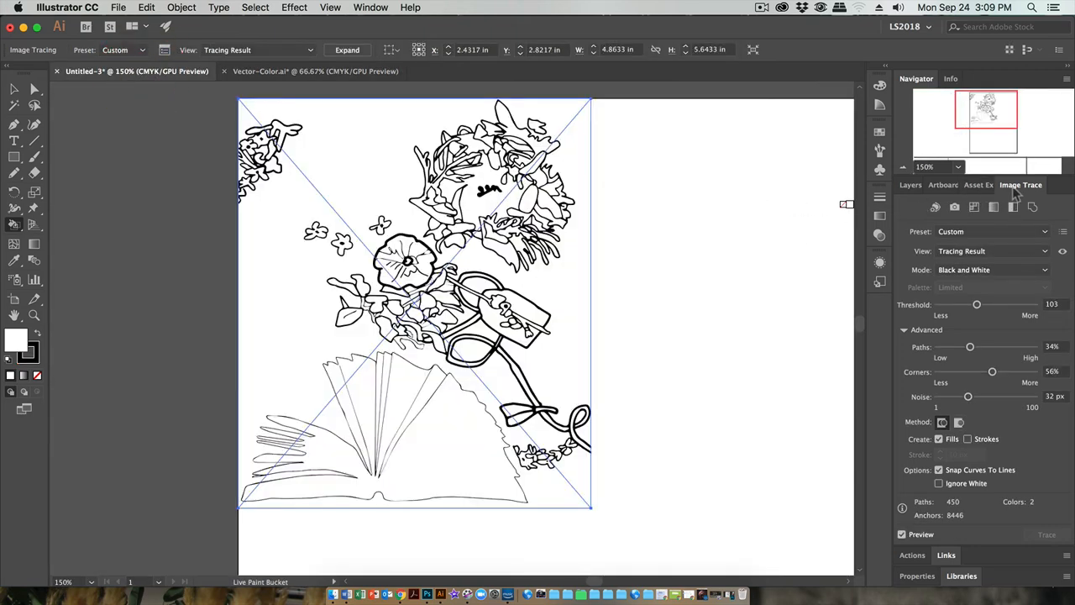
pyautogui.moveTo(1016, 185)
pyautogui.mouseDown()
pyautogui.moveTo(893, 225)
pyautogui.moveTo(739, 225)
pyautogui.moveTo(716, 168)
pyautogui.mouseUp()
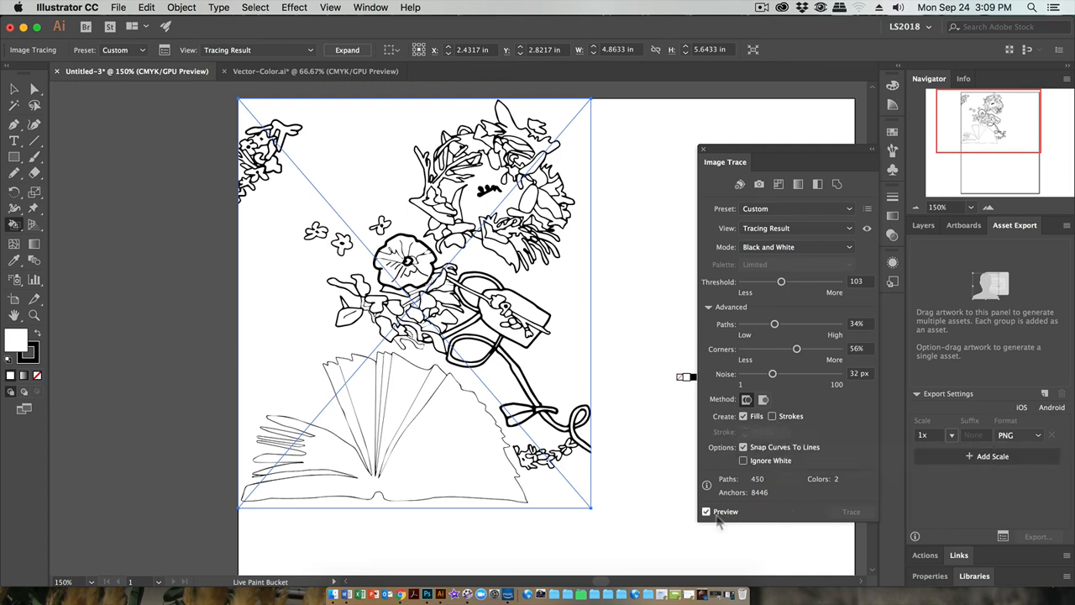
pyautogui.click(704, 150)
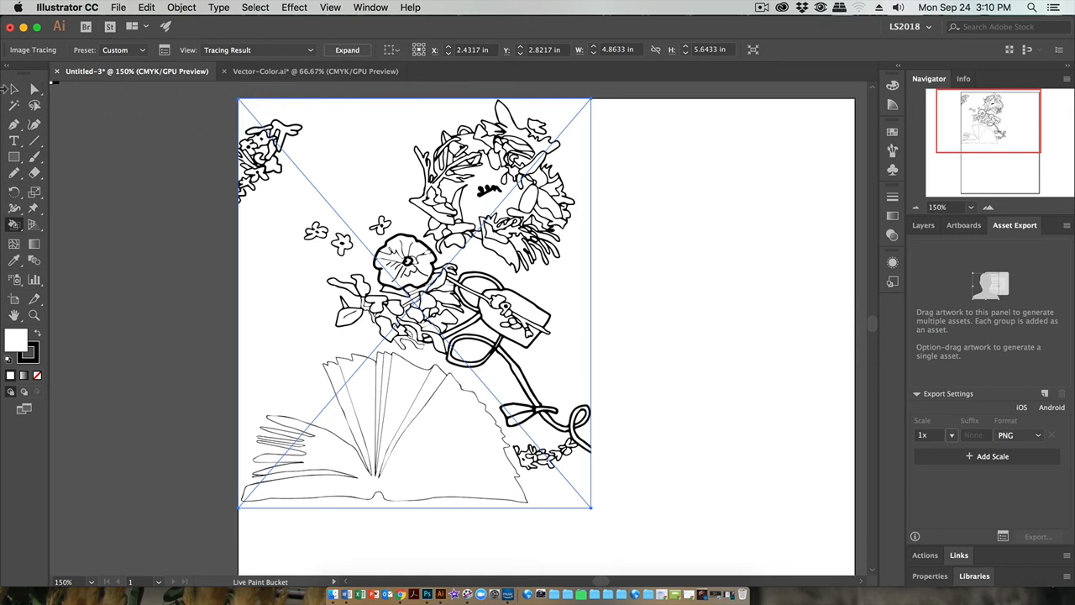
# Expand the traced line drawing into paths and make it a Live Paint group
pyautogui.click(14, 89)
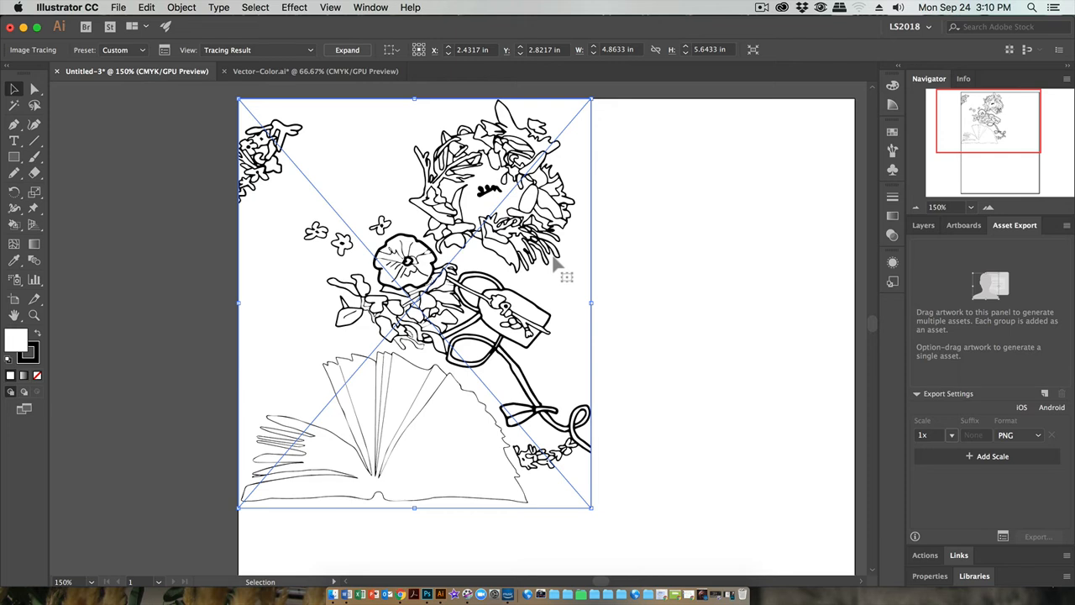
pyautogui.click(347, 50)
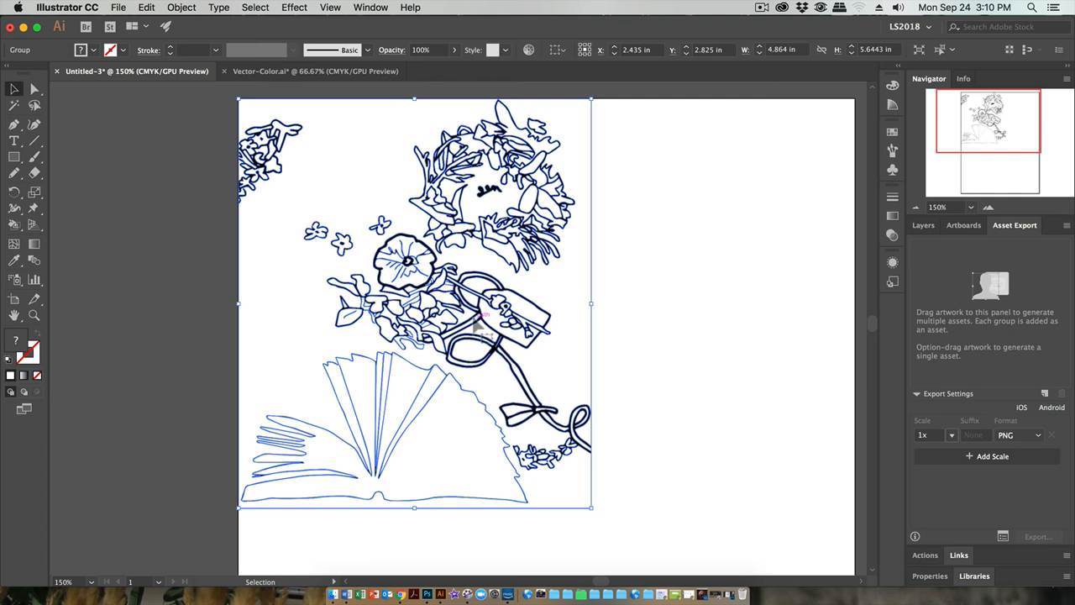
pyautogui.click(180, 8)
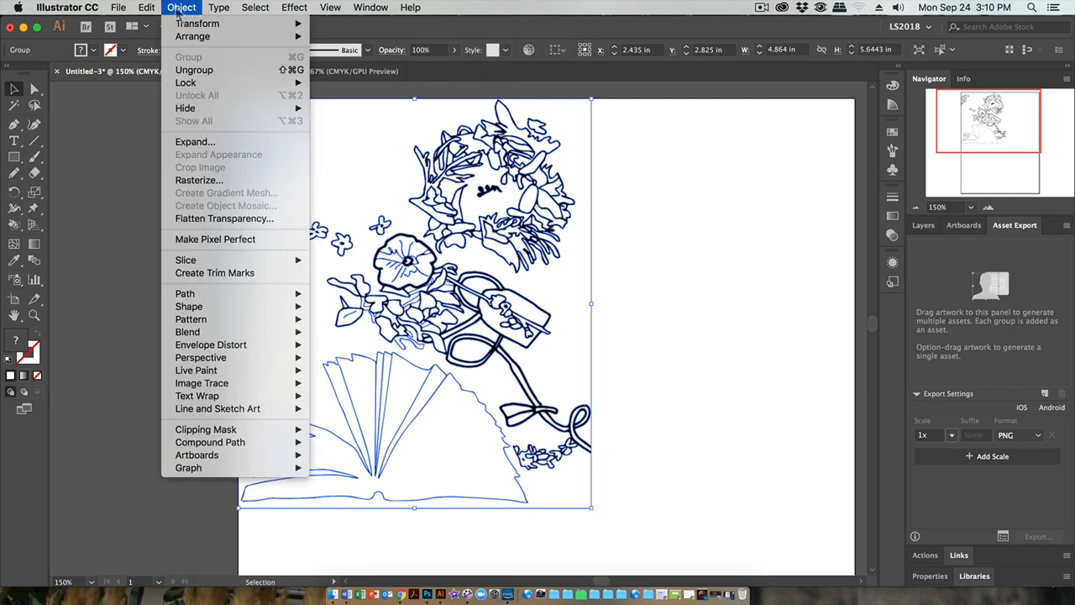
pyautogui.moveTo(232, 373)
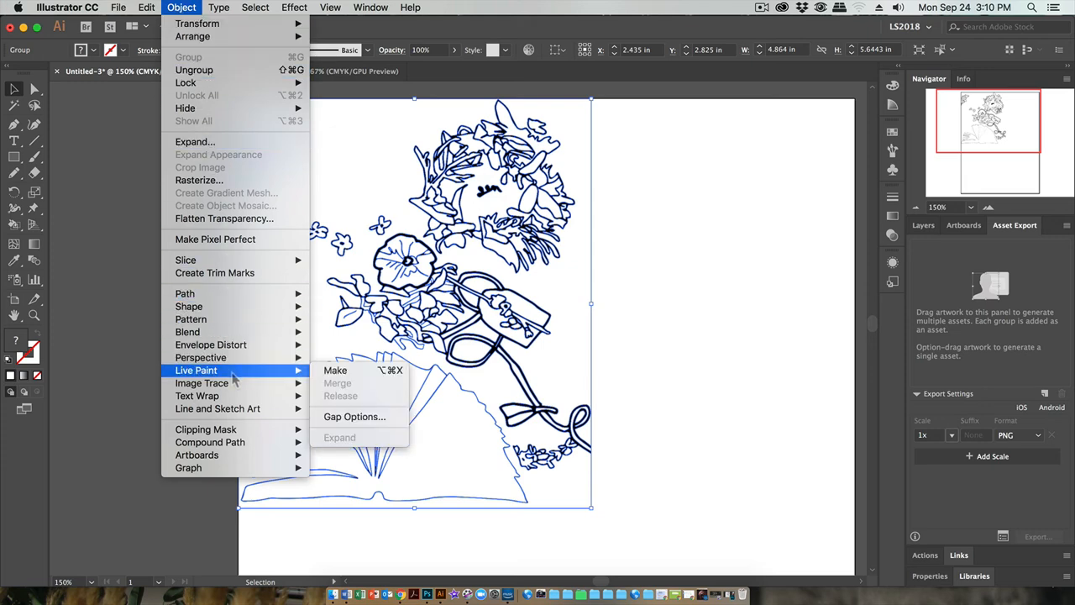
pyautogui.click(331, 372)
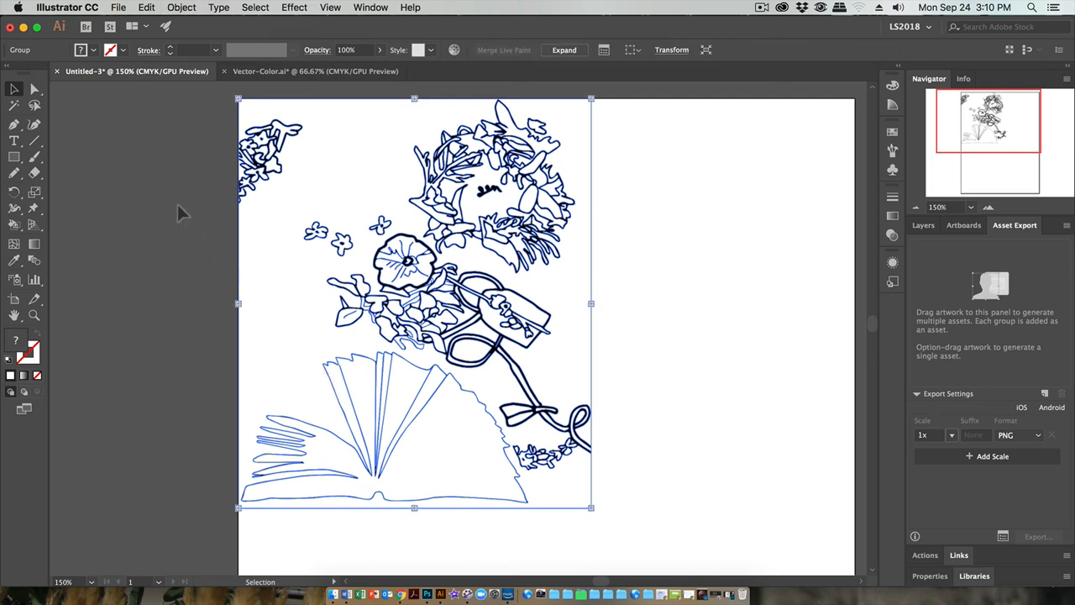
# Try medium gaps in the Live Paint group's gap options, and apply gap detection with paint stopping at Small Gaps
pyautogui.click(180, 8)
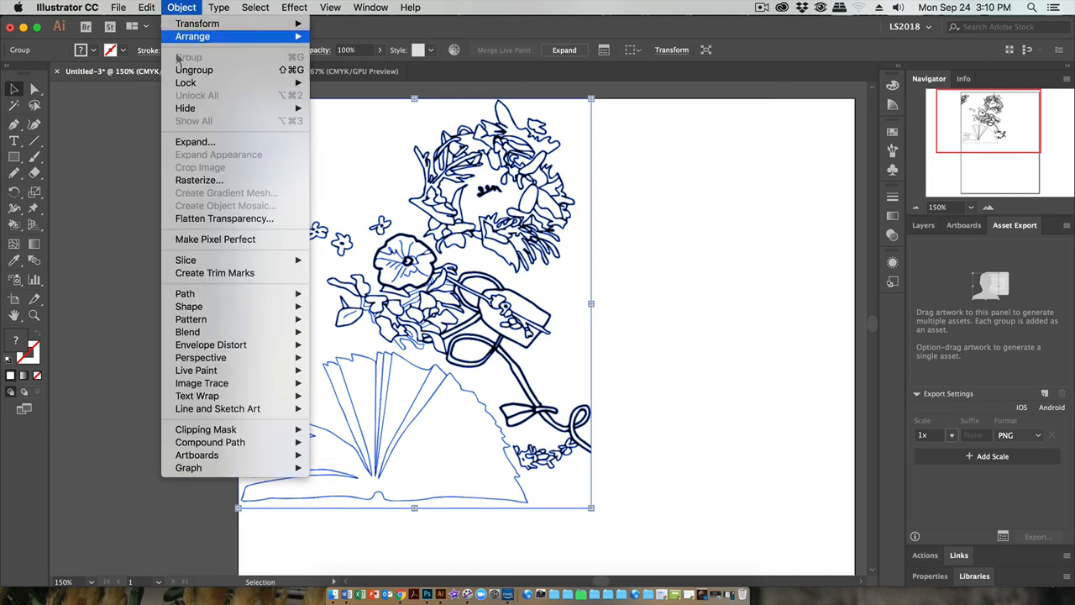
pyautogui.moveTo(227, 374)
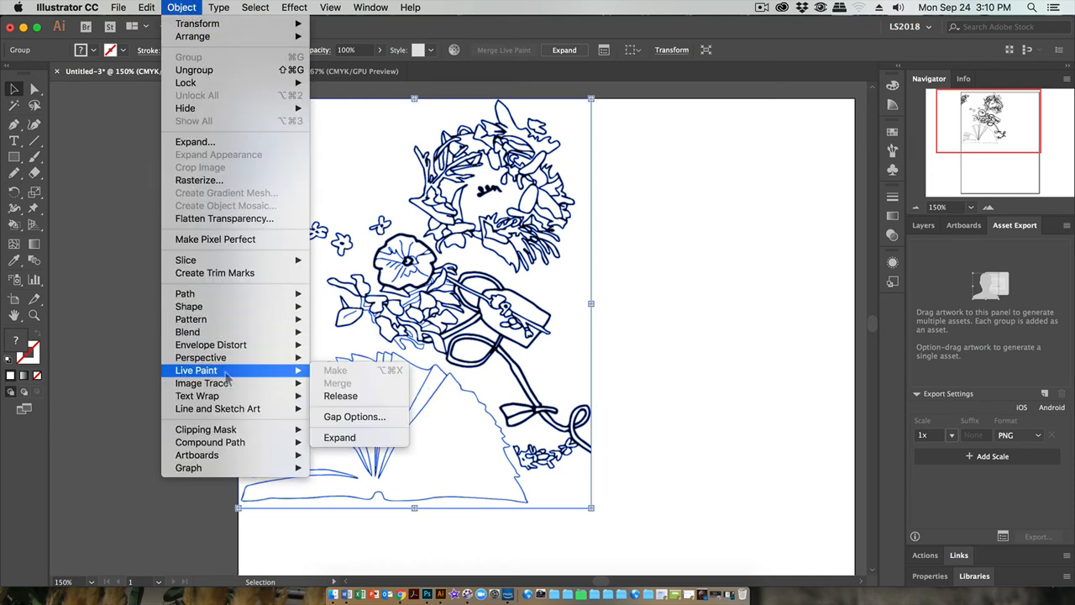
pyautogui.click(348, 417)
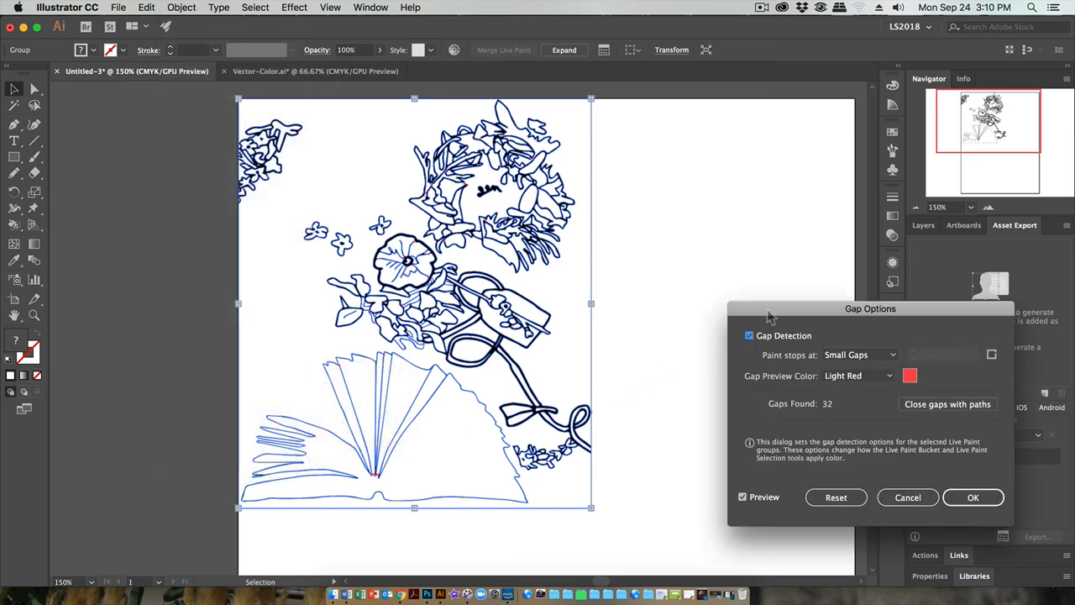
pyautogui.moveTo(768, 315); pyautogui.dragTo(671, 148)
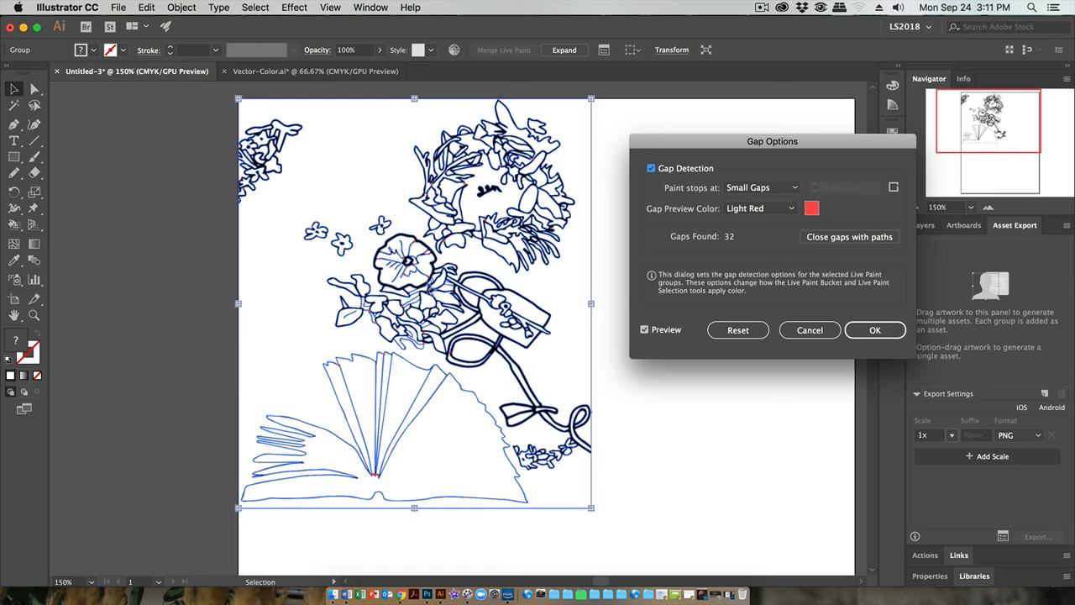
pyautogui.click(756, 188)
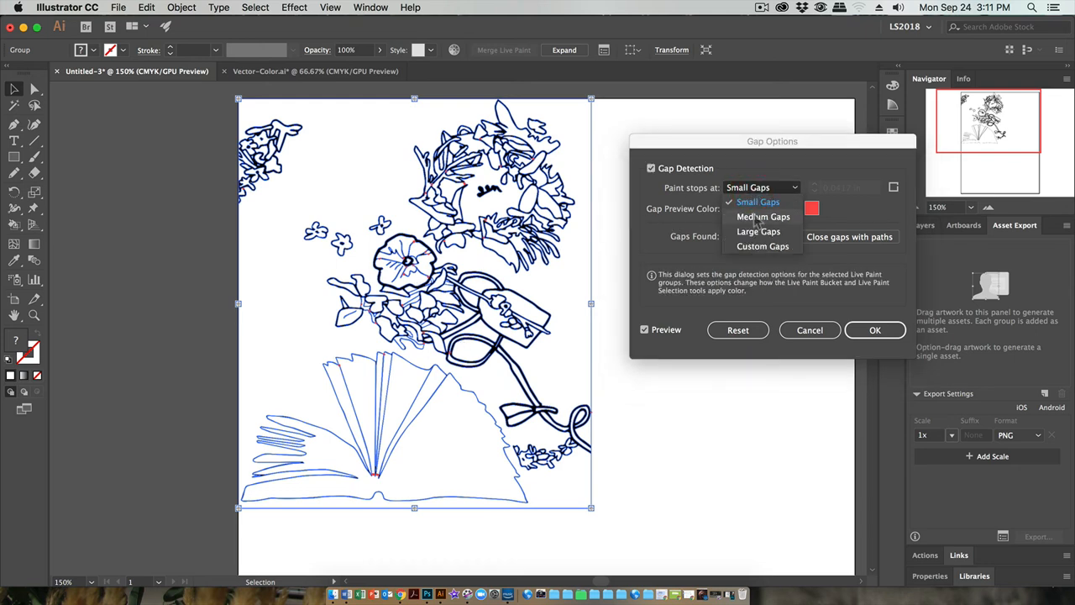
pyautogui.click(758, 218)
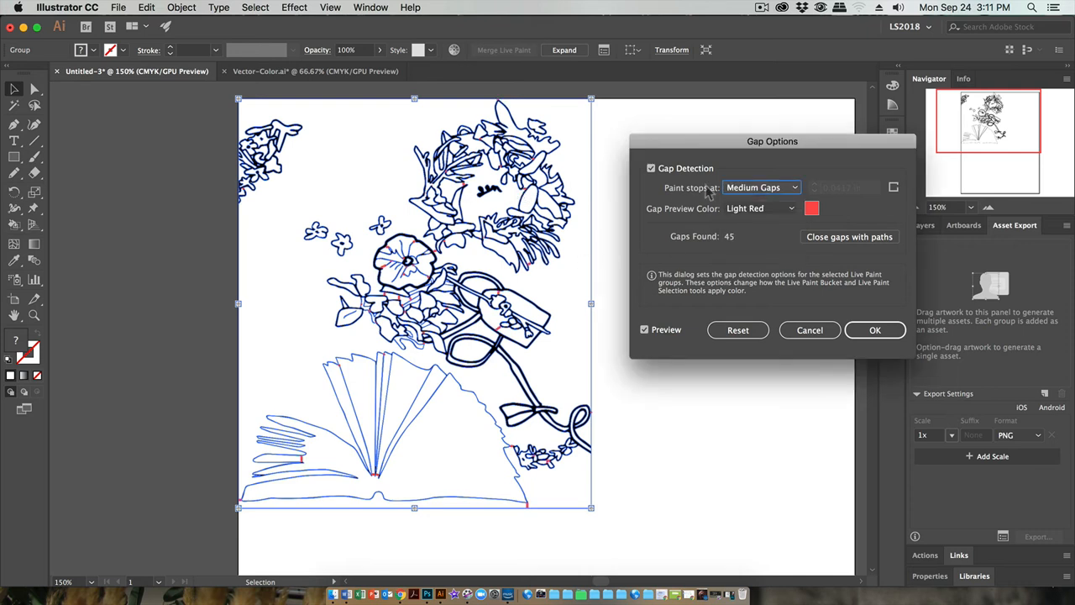
pyautogui.click(756, 188)
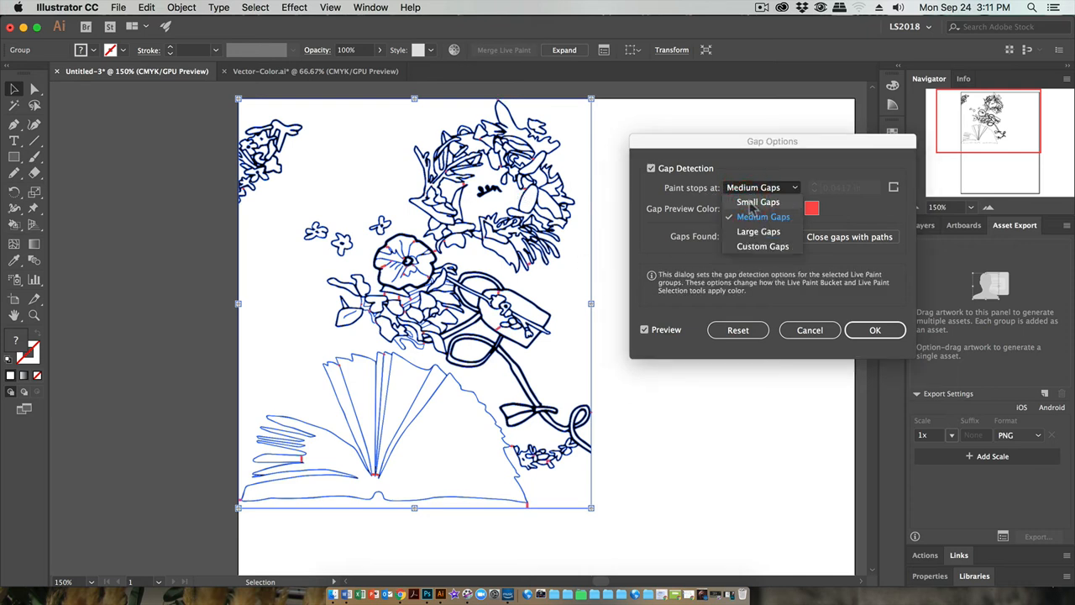
pyautogui.click(755, 203)
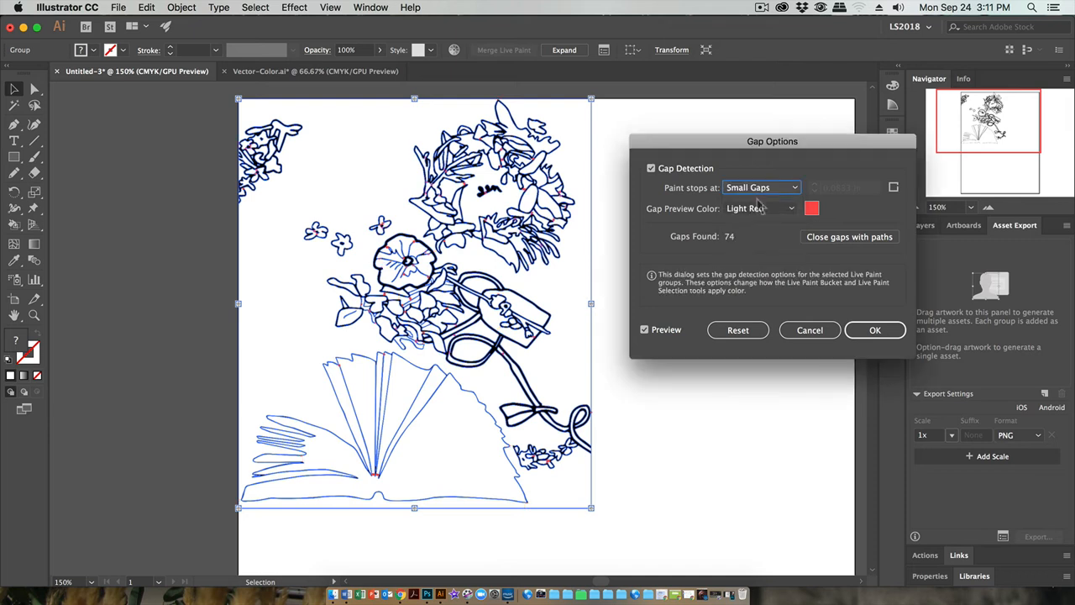
pyautogui.click(874, 331)
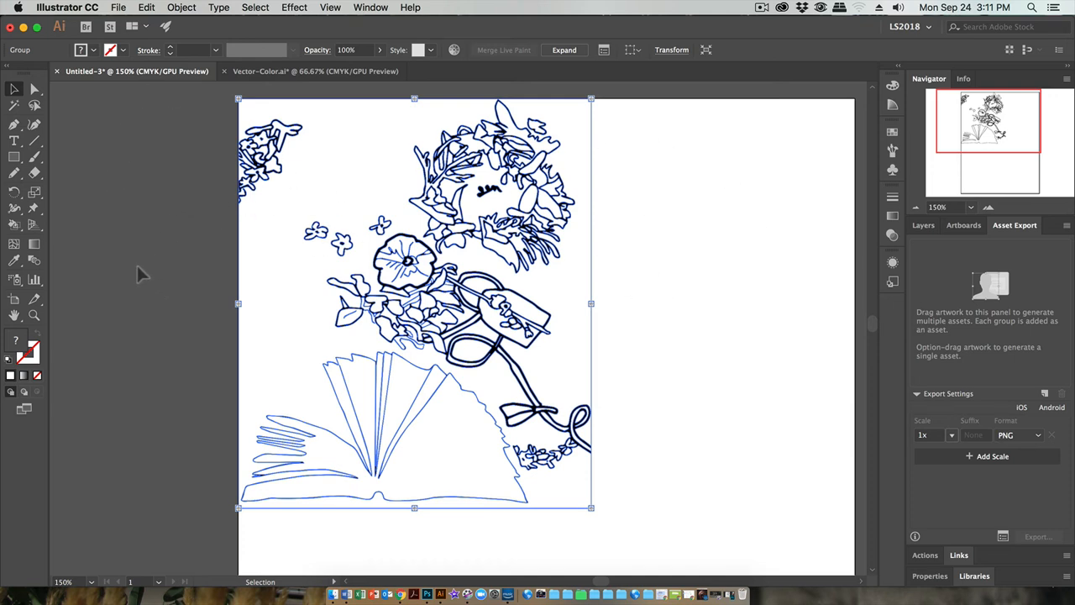
# Deselect the Live Paint drawing, select it once more and clear the selection again
pyautogui.click(131, 241)
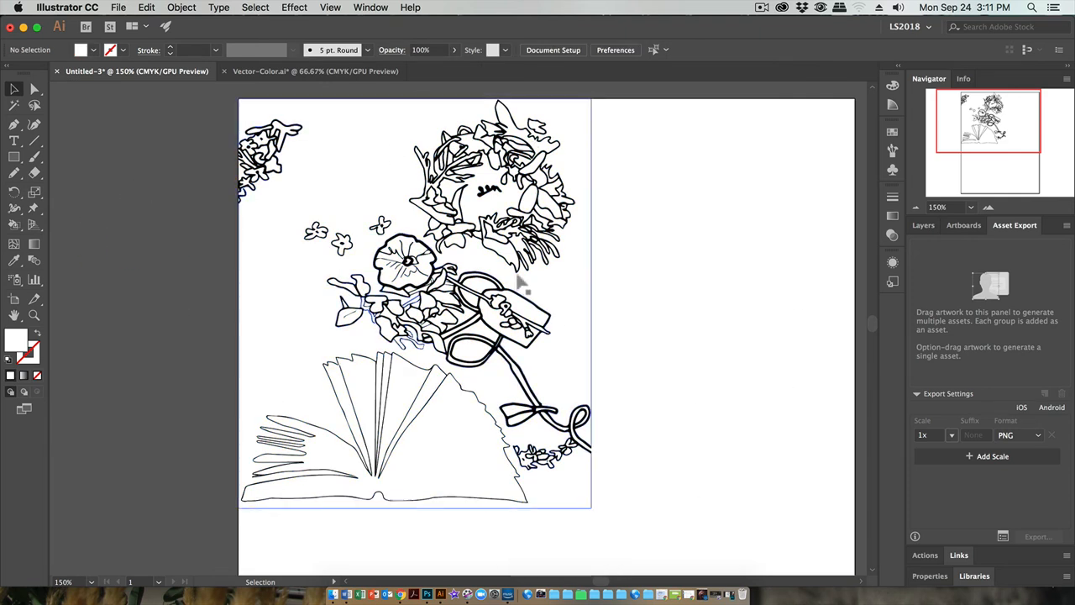
pyautogui.click(409, 267)
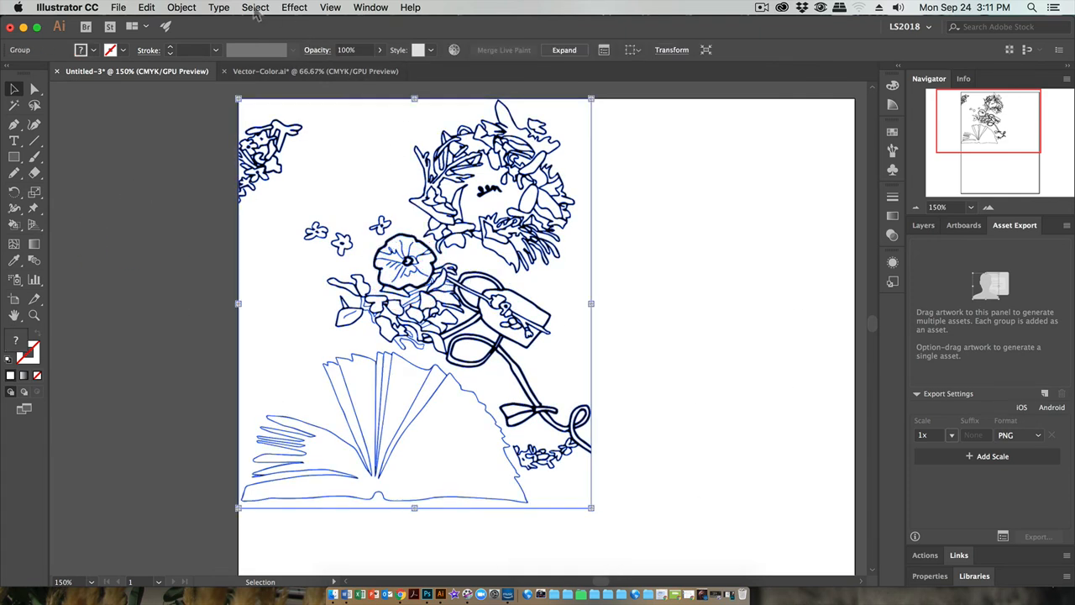
pyautogui.click(254, 8)
pyautogui.click(256, 49)
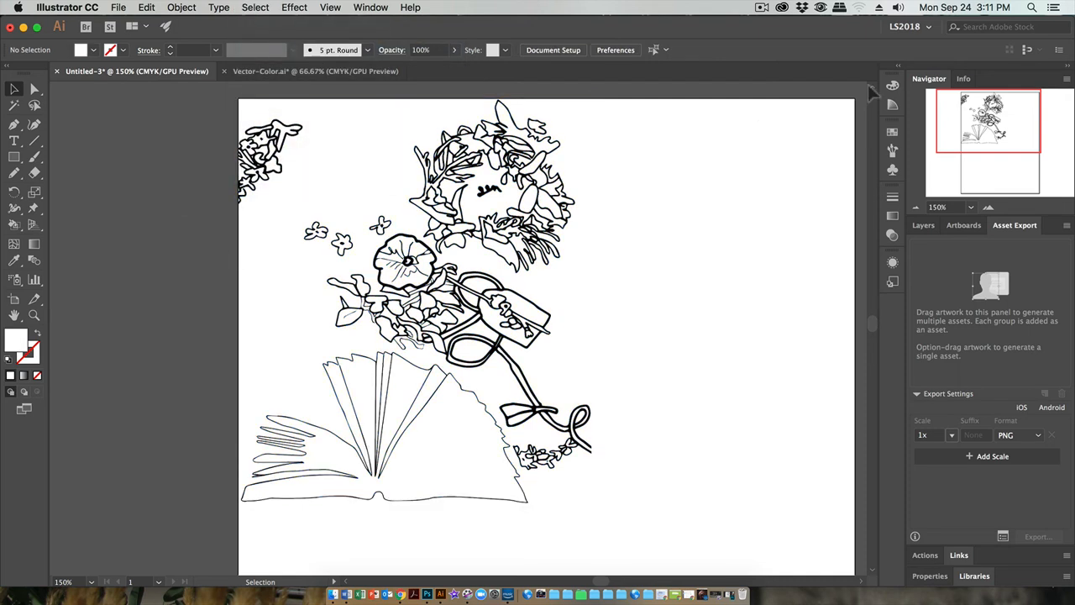
pyautogui.click(762, 7)
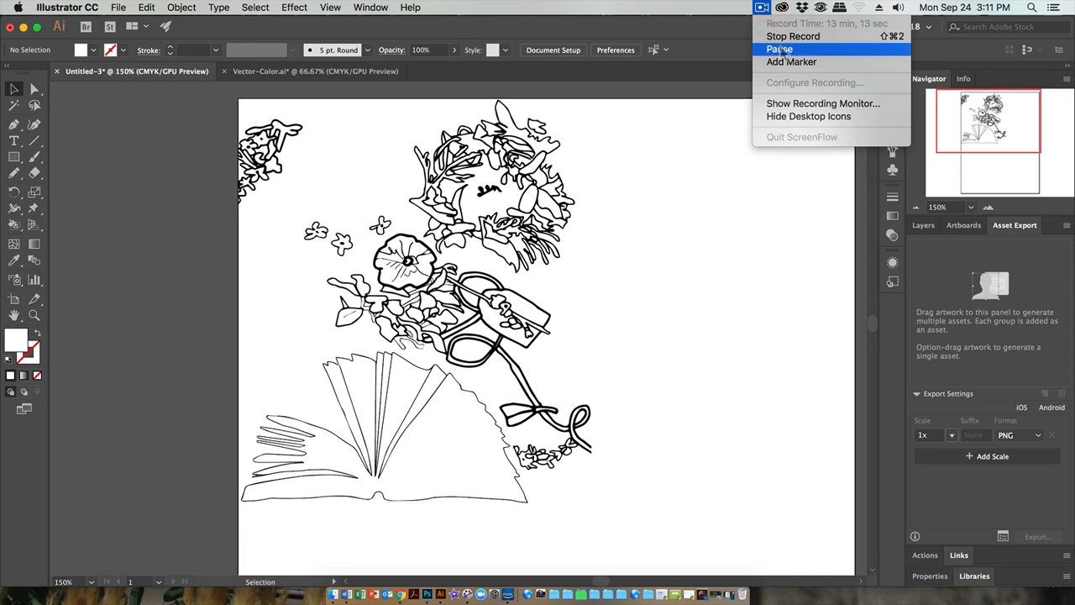
pyautogui.click(780, 48)
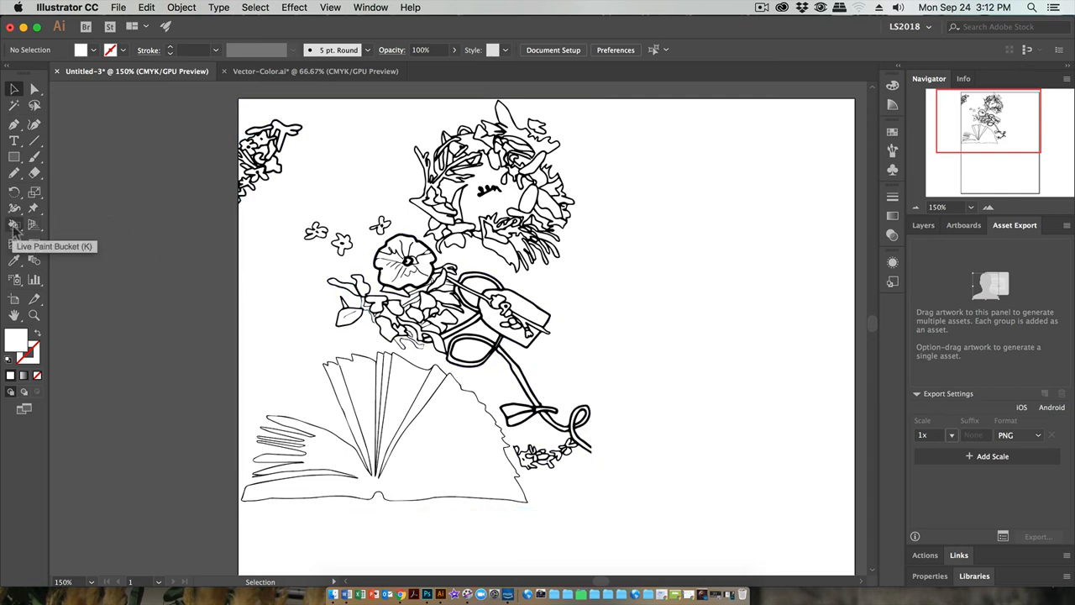
# Switch from the Shape Builder to the Live Paint Bucket tool and try it on the leaf wreath
pyautogui.moveTo(13, 225); pyautogui.dragTo(55, 225)
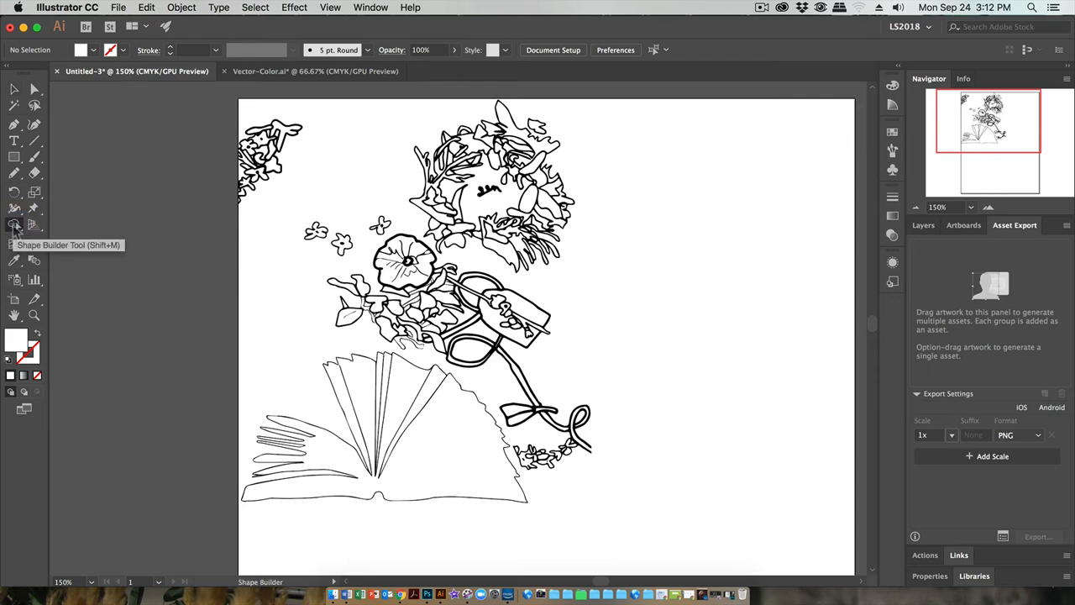
pyautogui.moveTo(14, 227); pyautogui.dragTo(14, 226)
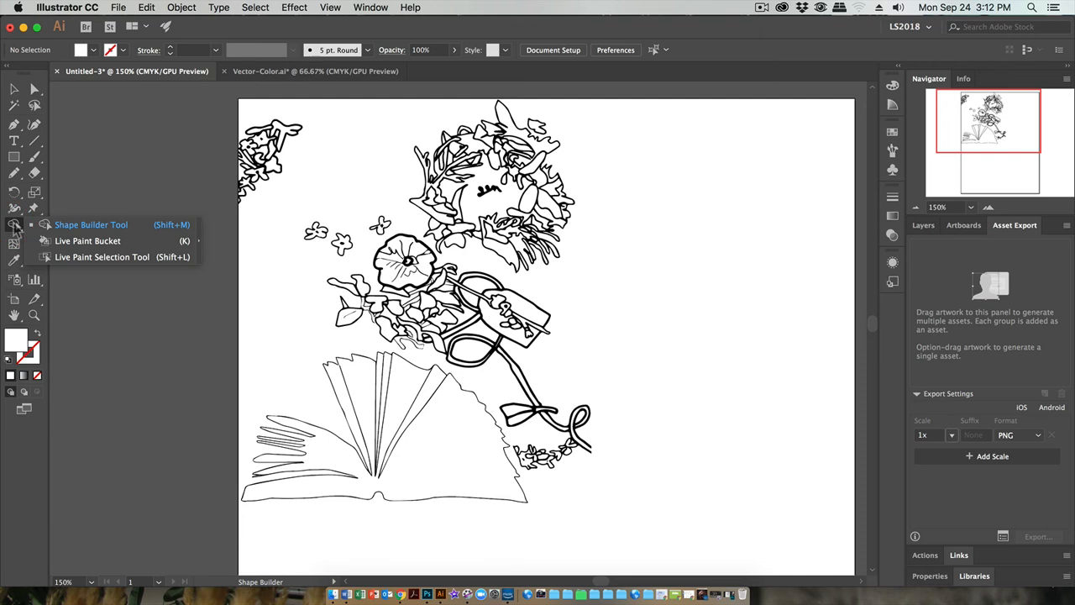
pyautogui.click(61, 242)
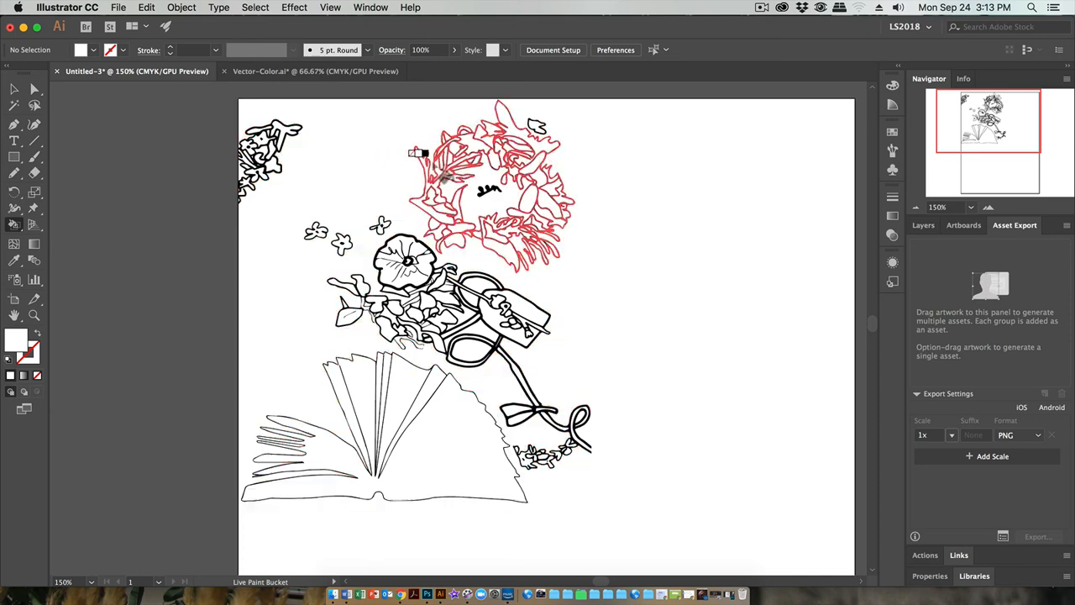
pyautogui.click(466, 166)
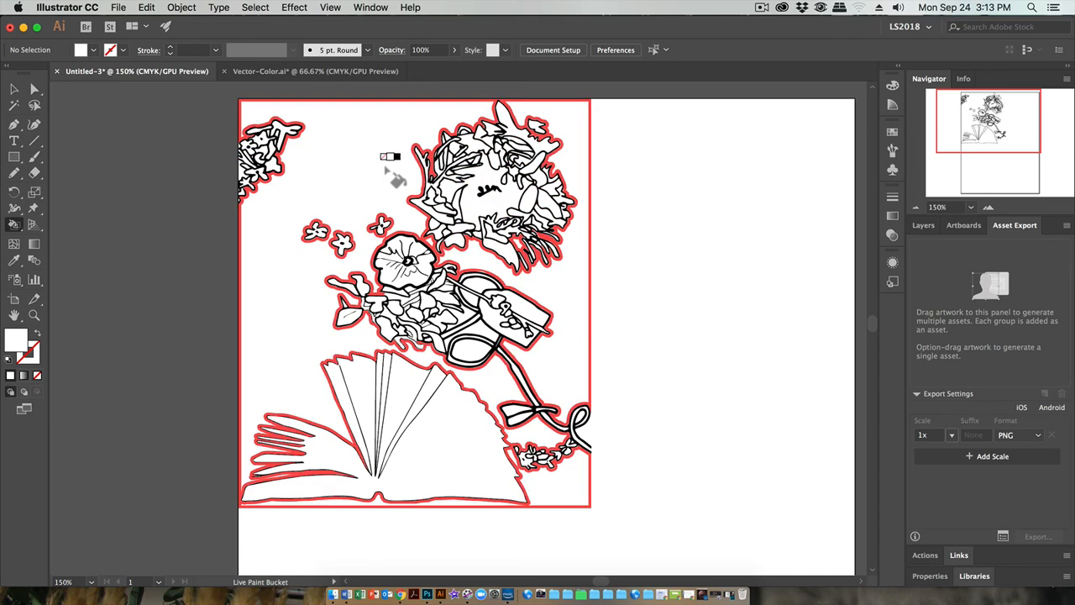
# Set the fill color to blue, 2C34CE, for painting with the Live Paint Bucket
pyautogui.click(39, 353)
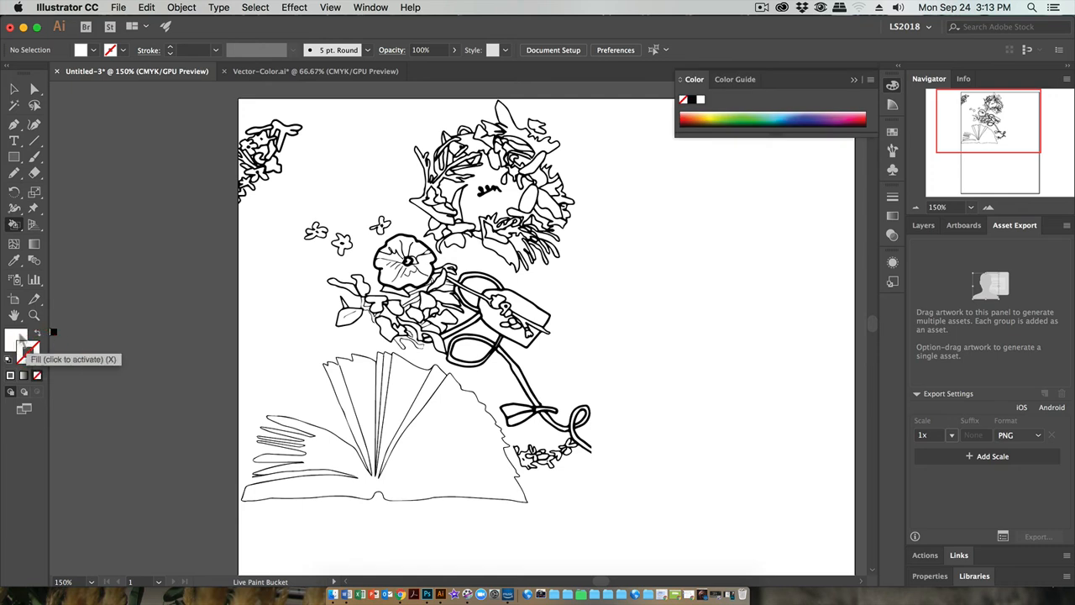
pyautogui.click(17, 341)
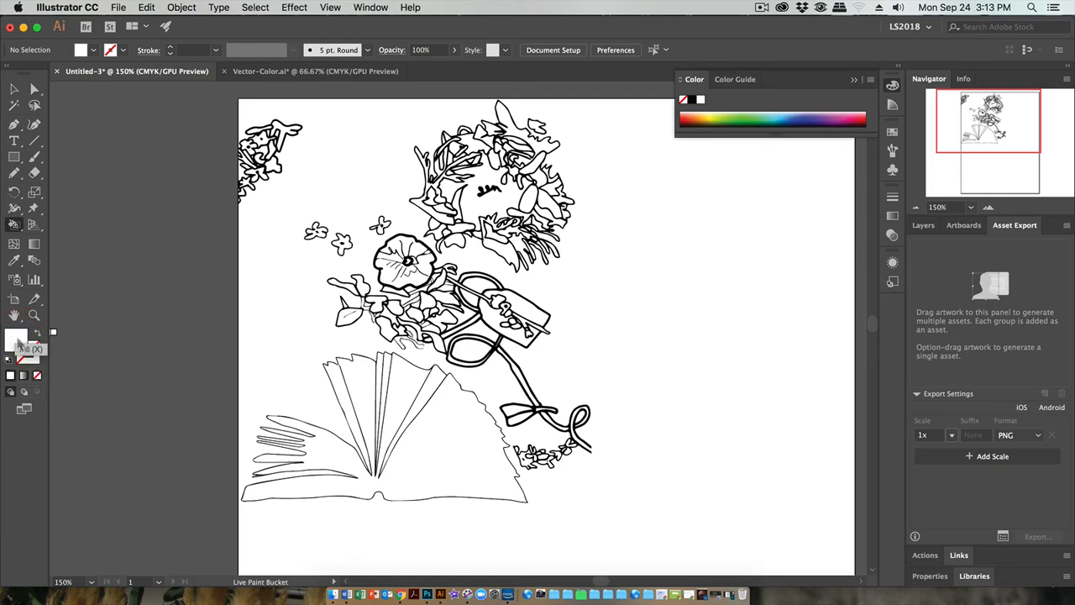
pyautogui.doubleClick(16, 340)
pyautogui.moveTo(688, 361); pyautogui.dragTo(688, 415)
pyautogui.click(617, 385)
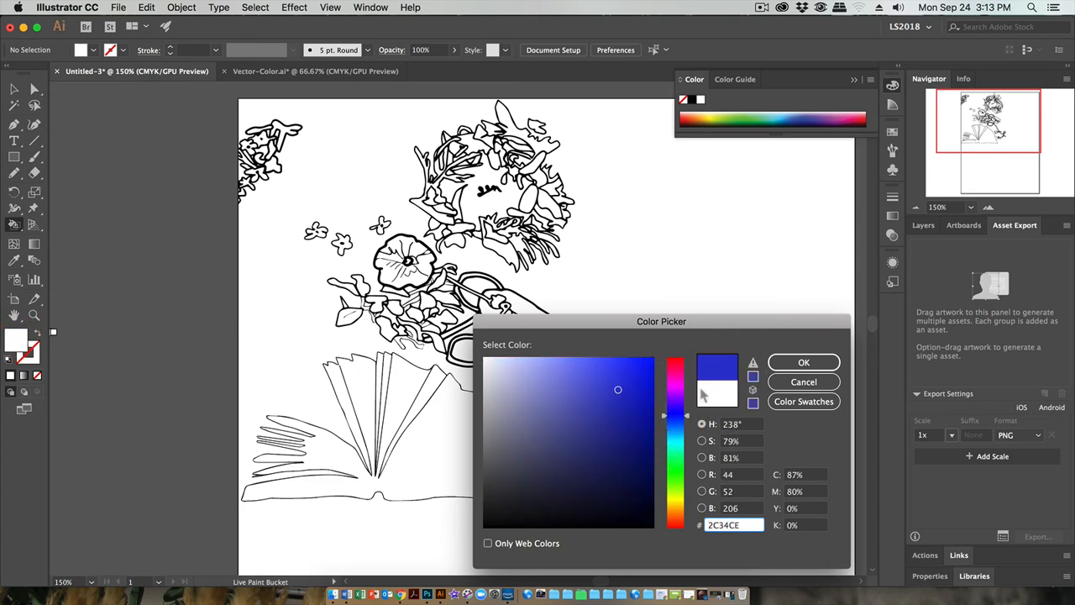
pyautogui.click(803, 362)
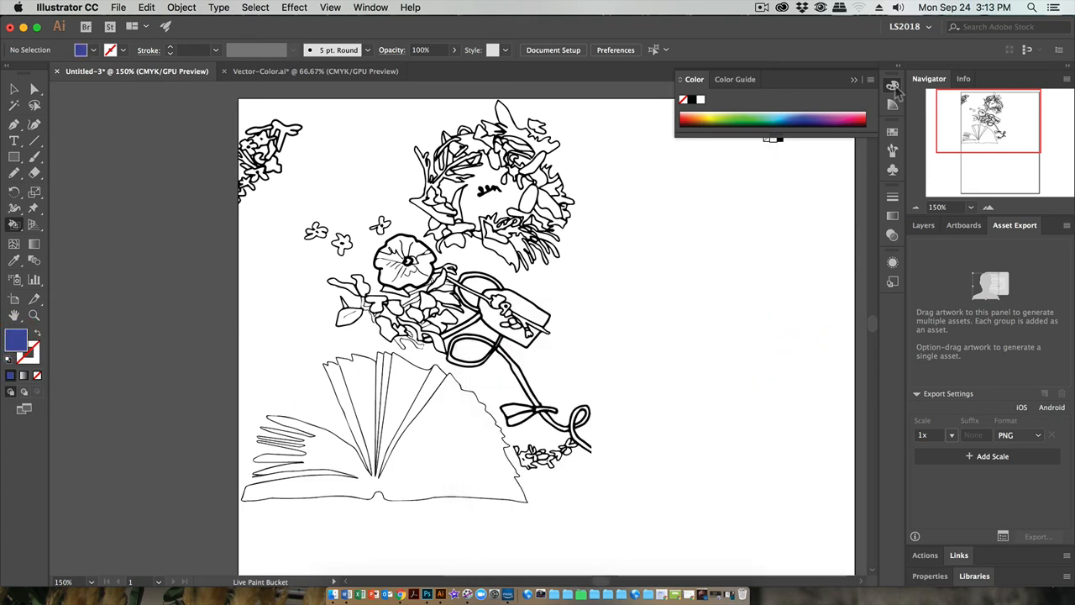
# Show the Color Guide with the shades and tints that go with the blue fill
pyautogui.click(894, 86)
pyautogui.click(894, 87)
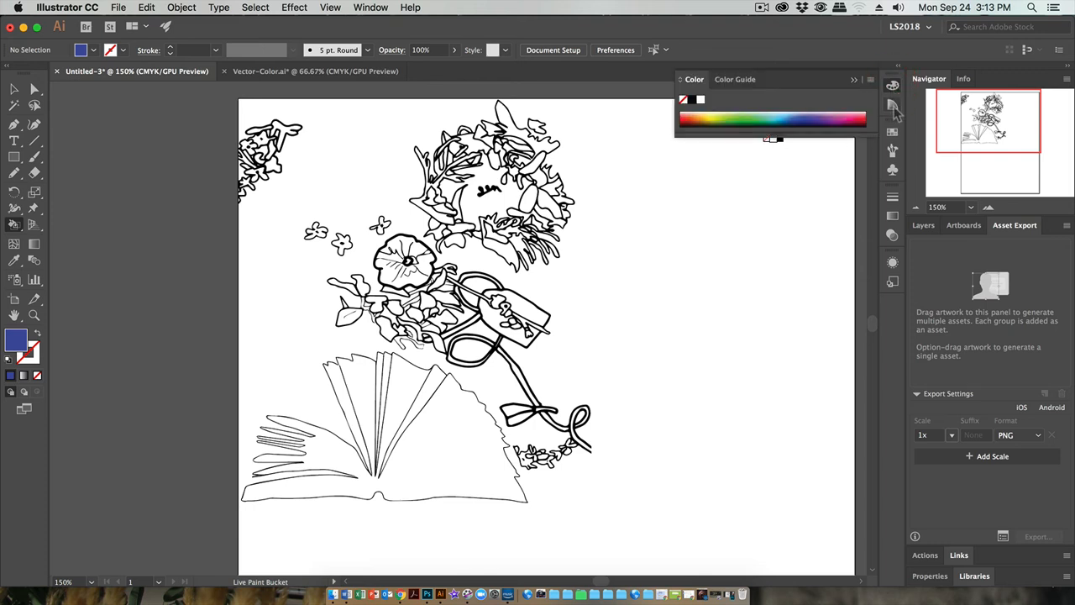
pyautogui.click(893, 105)
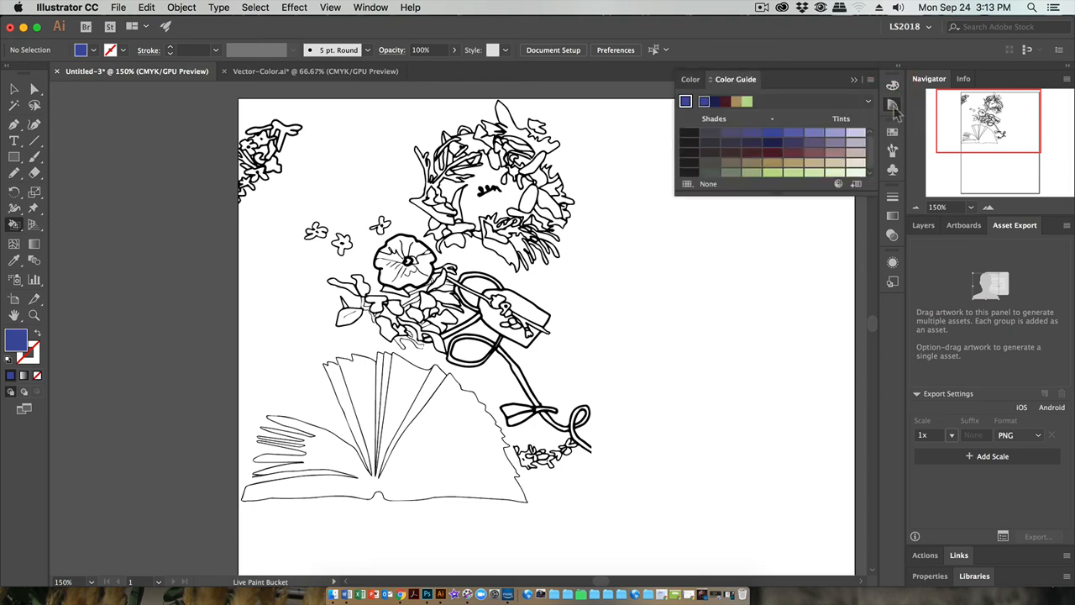
# Try green and blue fills from the color spectrum and settle on purple for the Live Paint Bucket
pyautogui.click(693, 79)
pyautogui.click(710, 120)
pyautogui.click(743, 118)
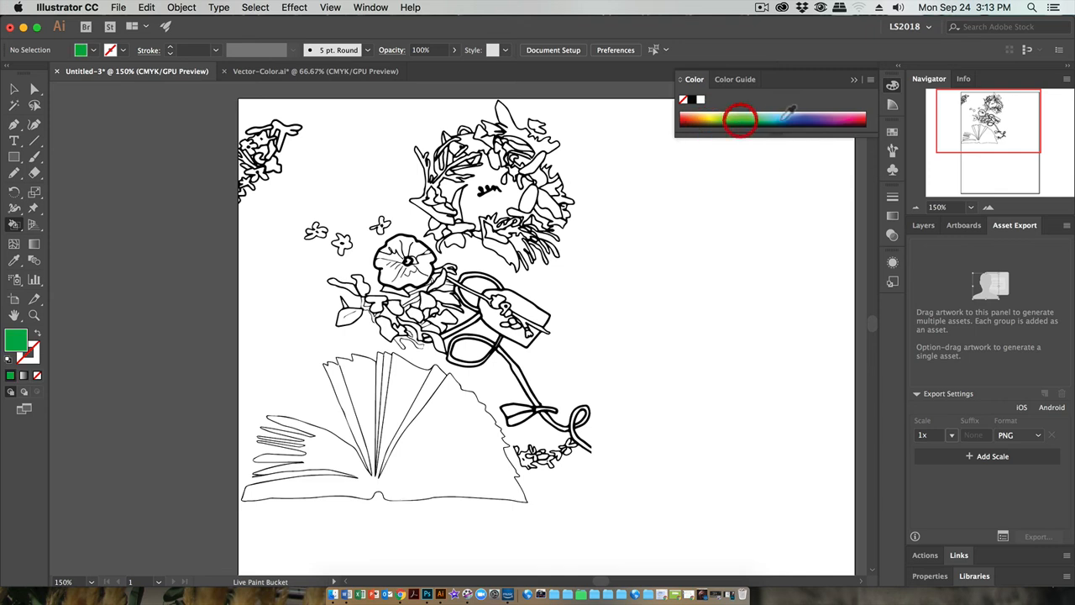
pyautogui.click(782, 118)
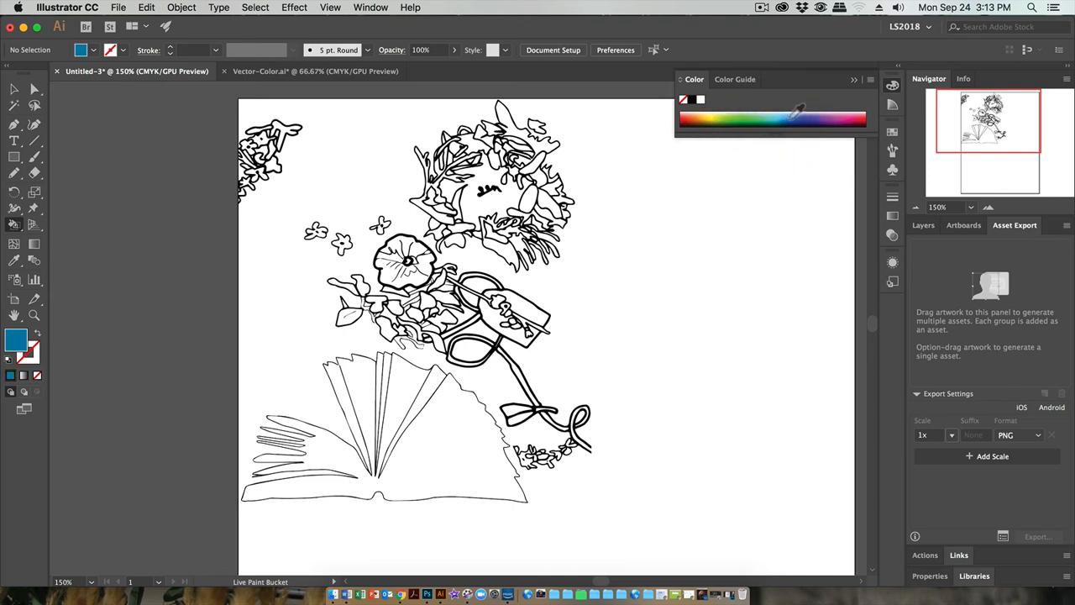
pyautogui.click(811, 118)
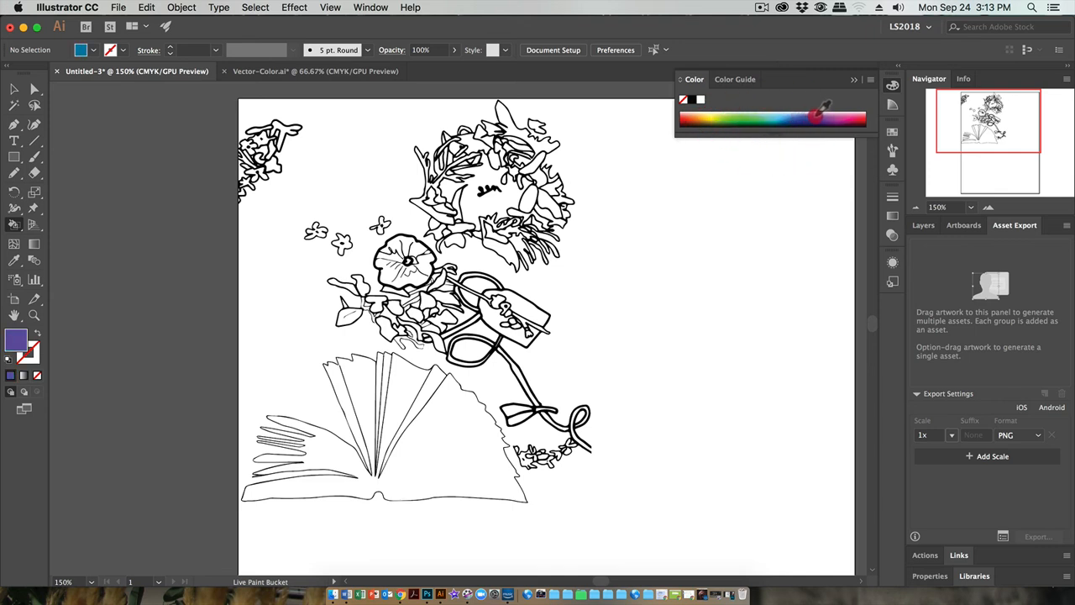
pyautogui.moveTo(817, 115); pyautogui.dragTo(827, 117)
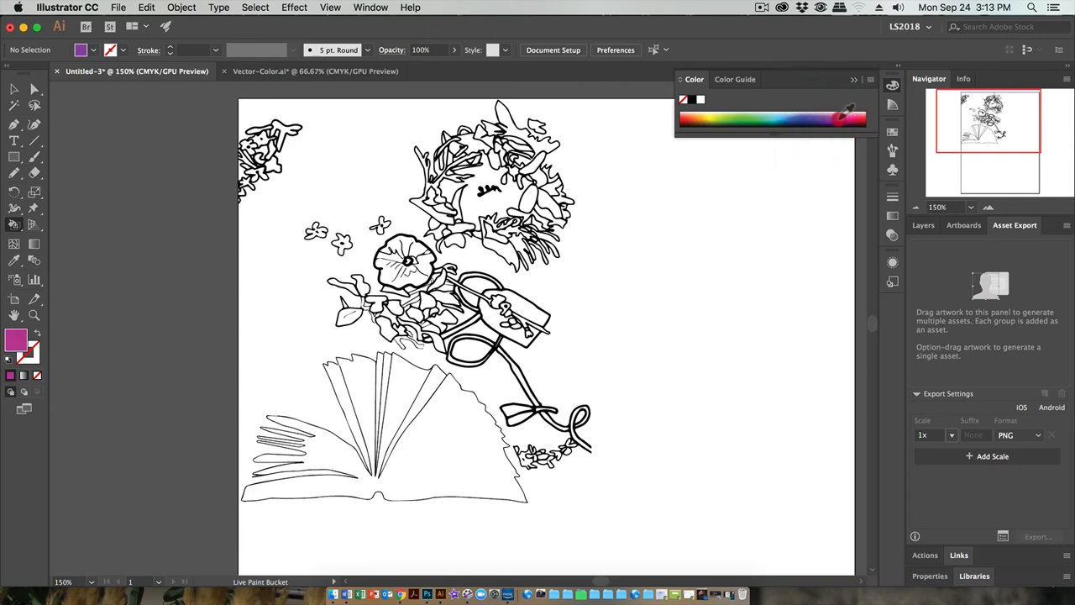
pyautogui.click(830, 118)
pyautogui.click(829, 116)
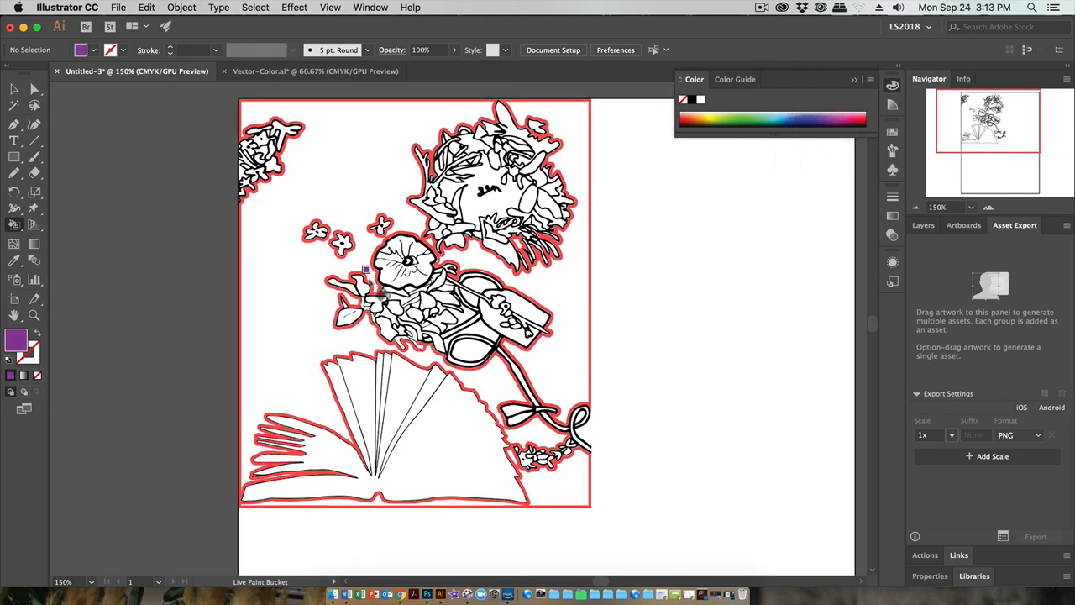
# Paint all petals of the large flower purple with the Live Paint Bucket, including the small gaps around its center
pyautogui.click(383, 265)
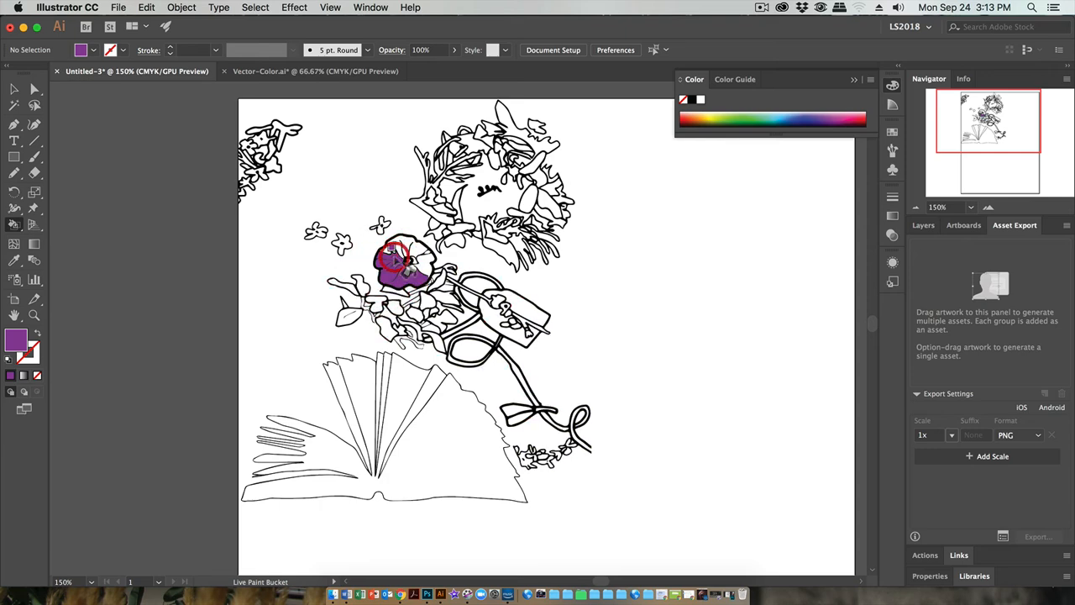
pyautogui.click(989, 207)
pyautogui.click(988, 207)
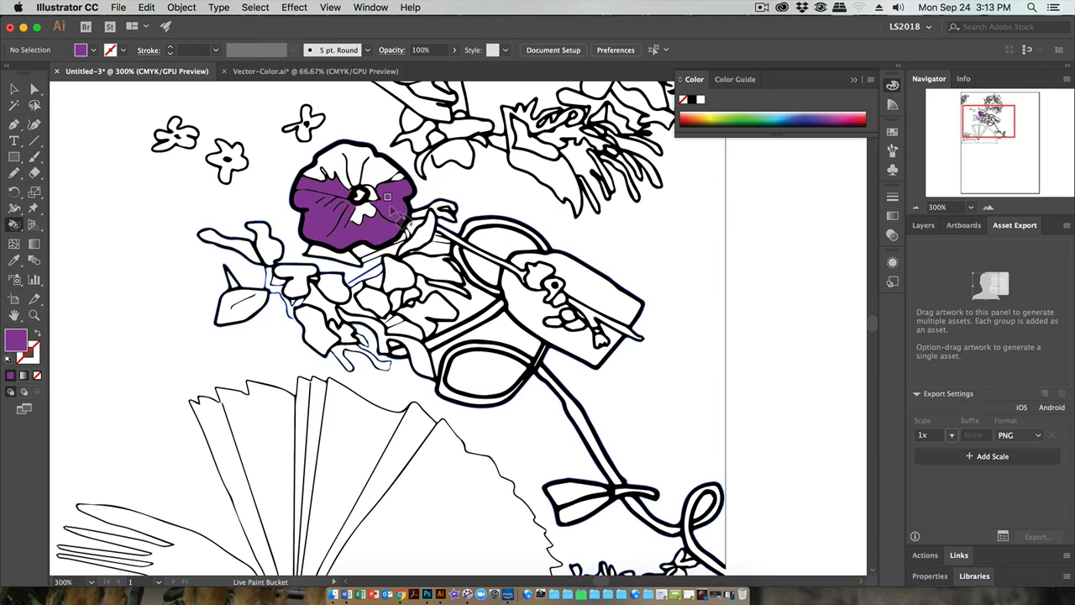
pyautogui.click(349, 168)
pyautogui.click(314, 174)
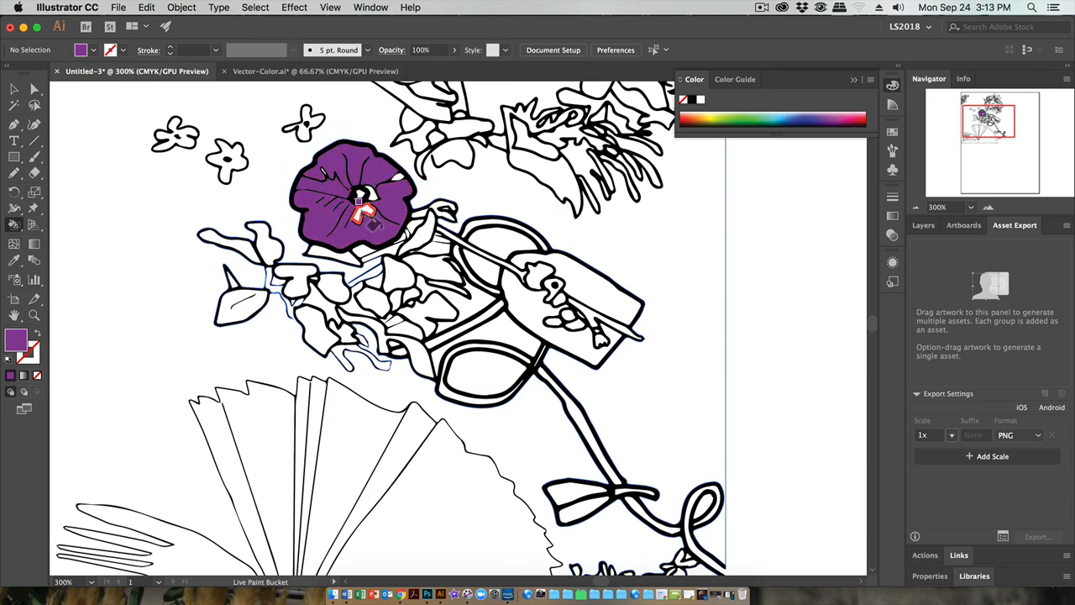
pyautogui.click(364, 214)
pyautogui.click(372, 193)
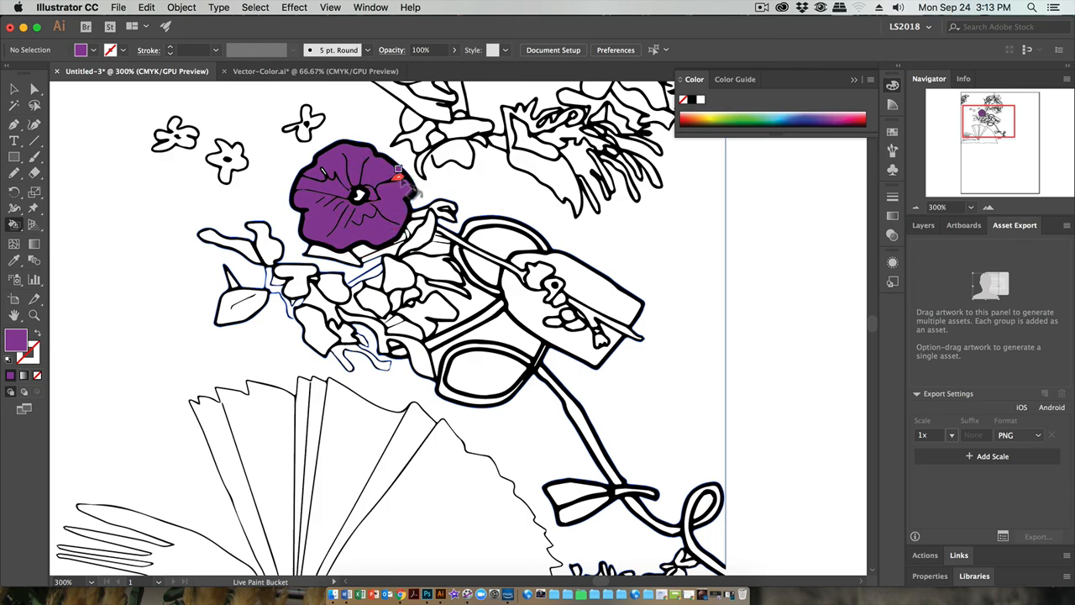
pyautogui.click(399, 178)
pyautogui.scroll(1, 751, 361)
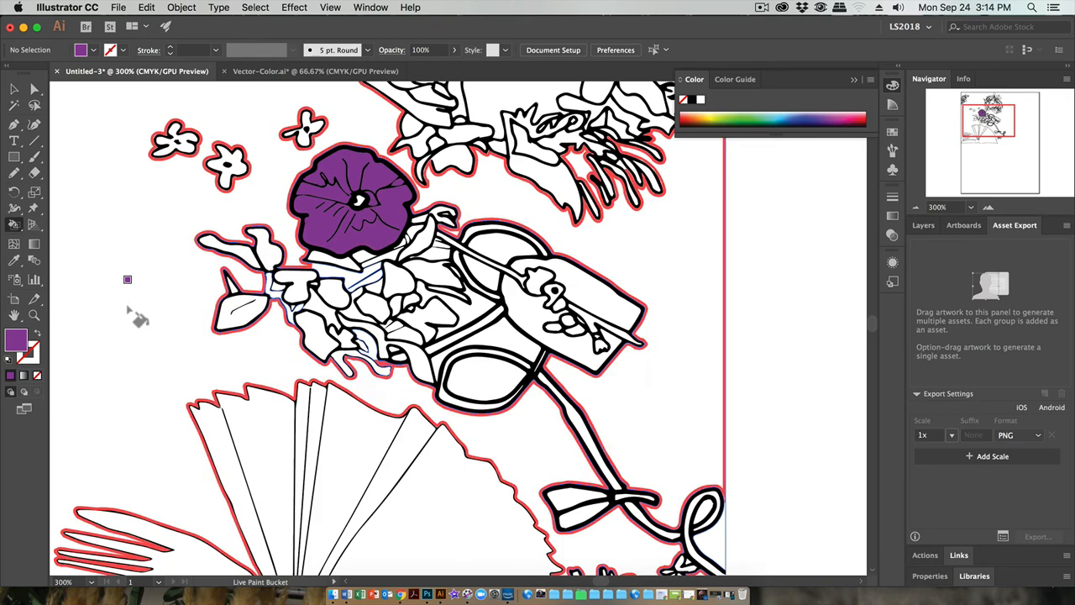
# Darken the fill color to 5E2E66 and paint the large flower's lower petals with it
pyautogui.doubleClick(17, 340)
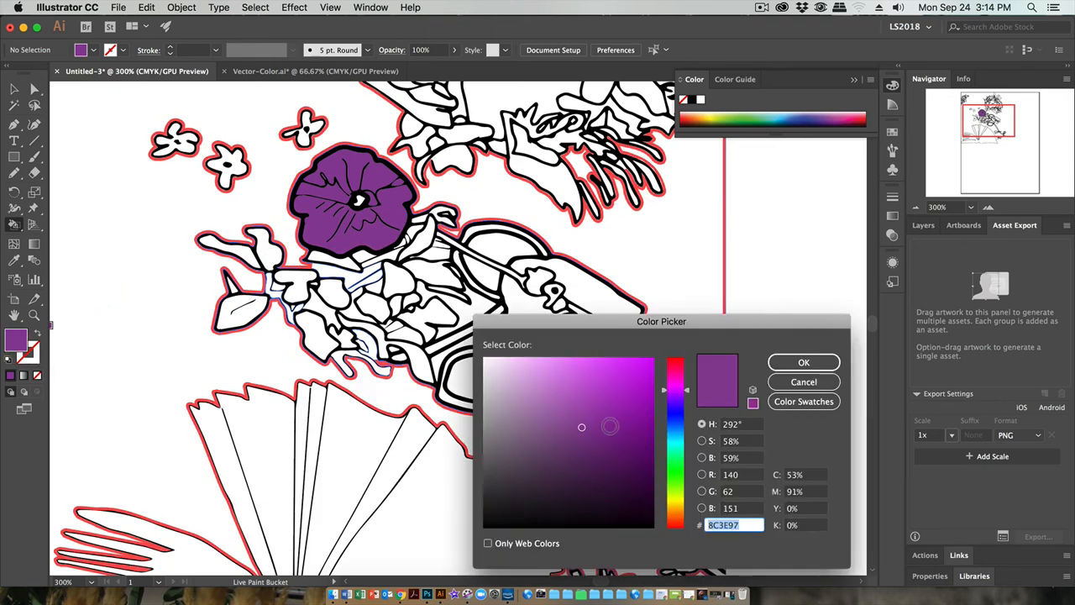
pyautogui.moveTo(582, 427); pyautogui.dragTo(577, 460)
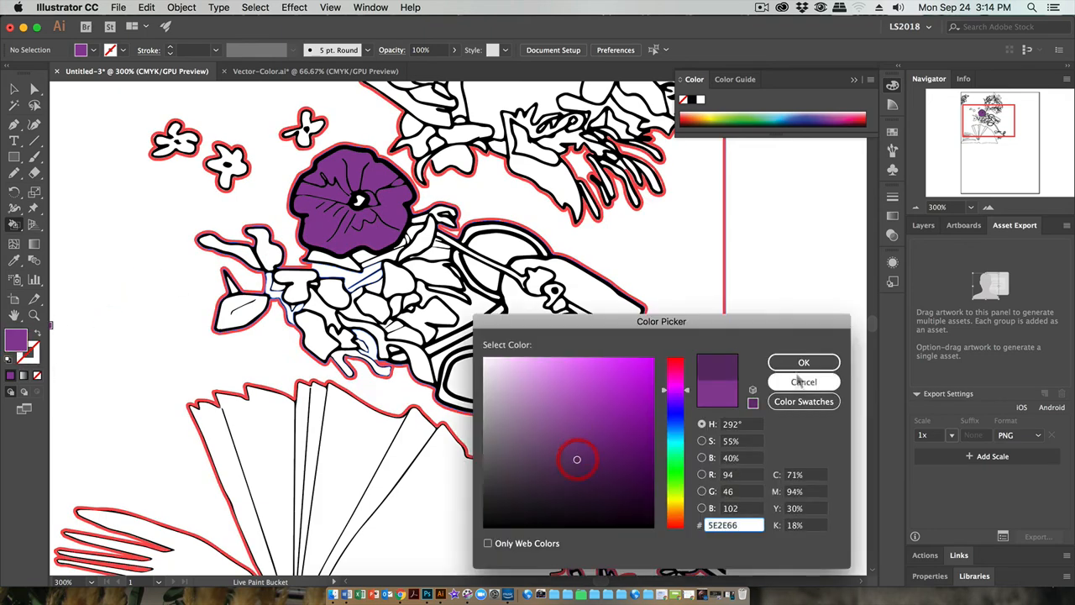
pyautogui.click(803, 363)
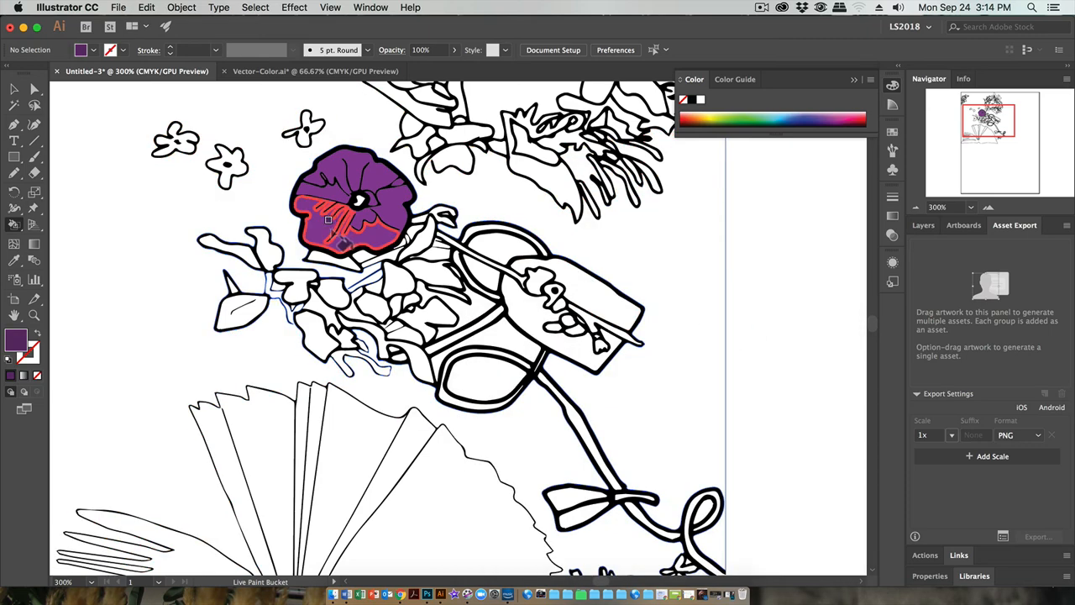
pyautogui.click(339, 237)
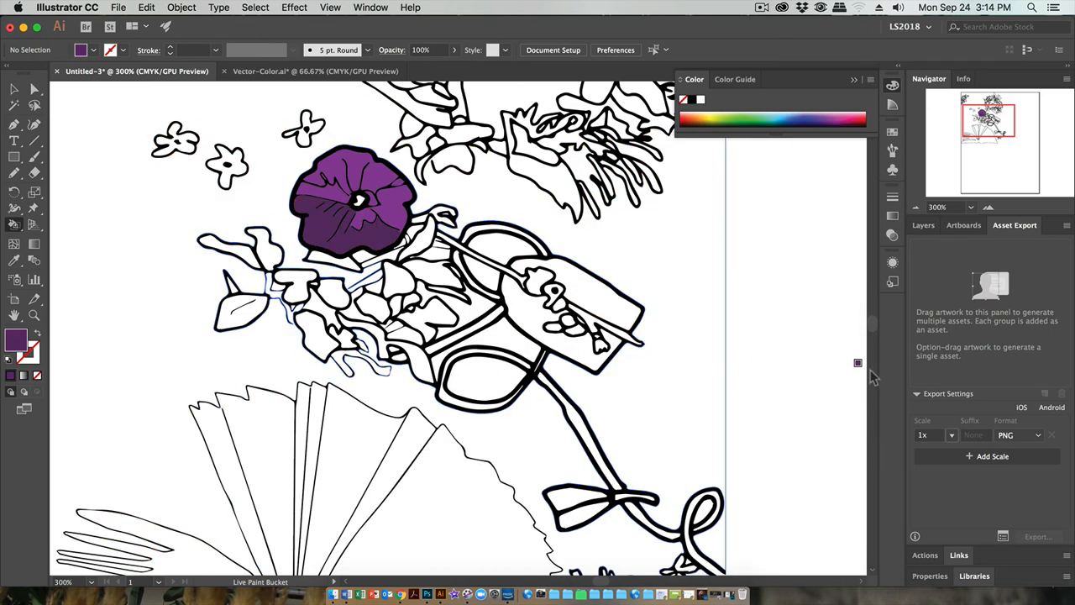
# Paint the gaps between the leaves beneath the large flower with the same dark purple
pyautogui.click(391, 257)
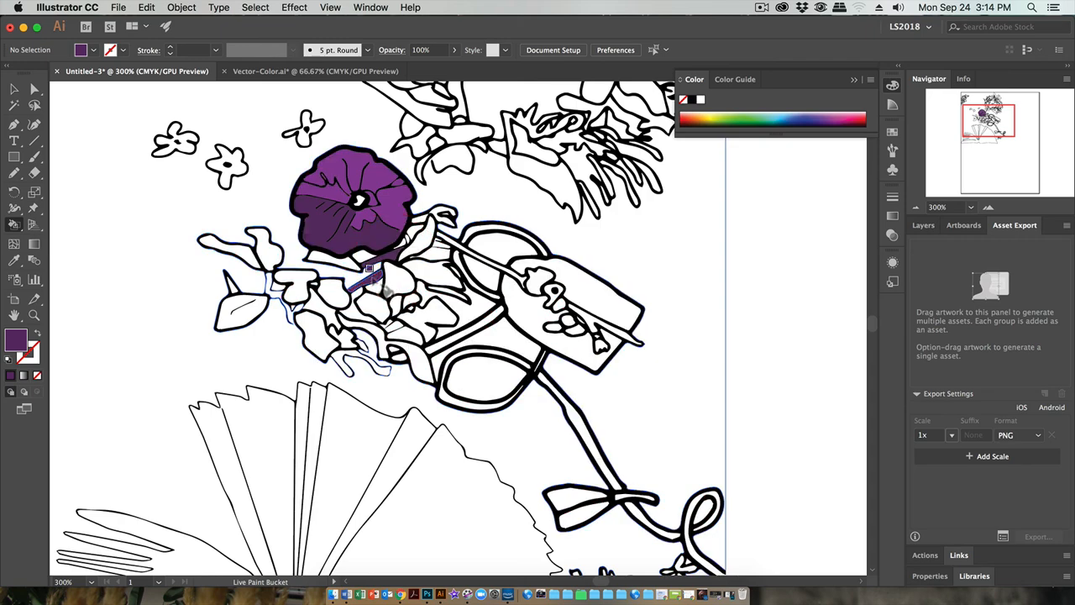
pyautogui.click(276, 293)
pyautogui.click(256, 6)
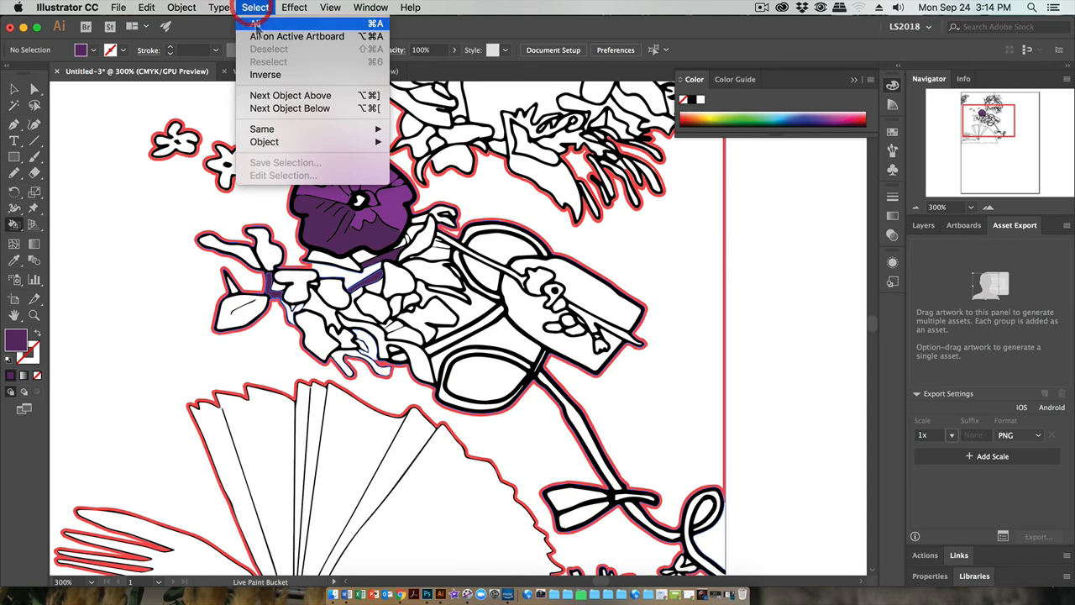
pyautogui.click(255, 7)
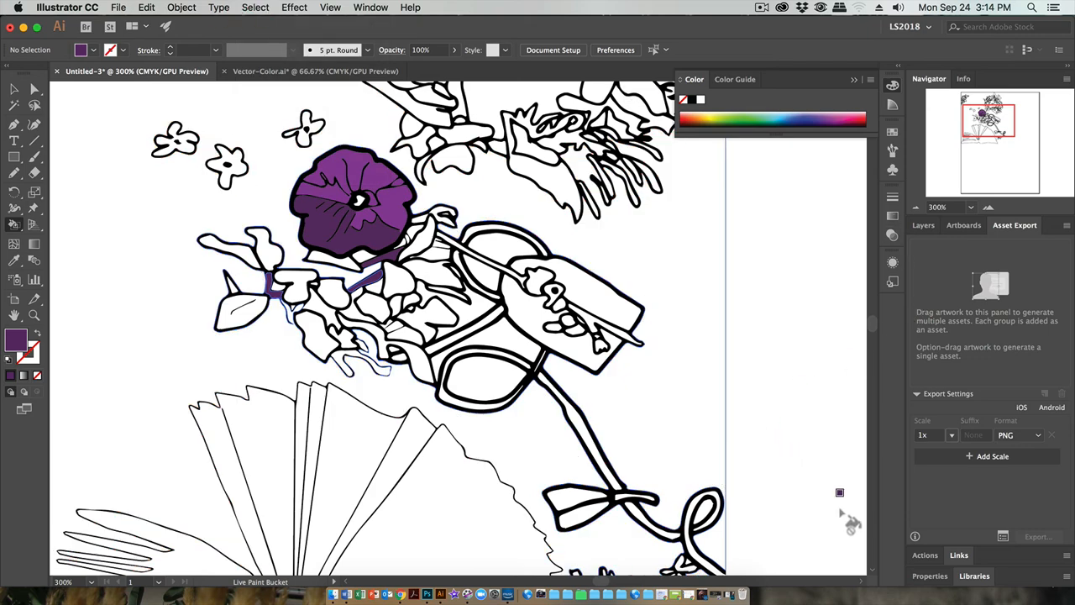
# Clear the highlighted edges, choose a green fill and paint two leaves beneath the purple flower with the Live Paint Bucket
pyautogui.click(15, 90)
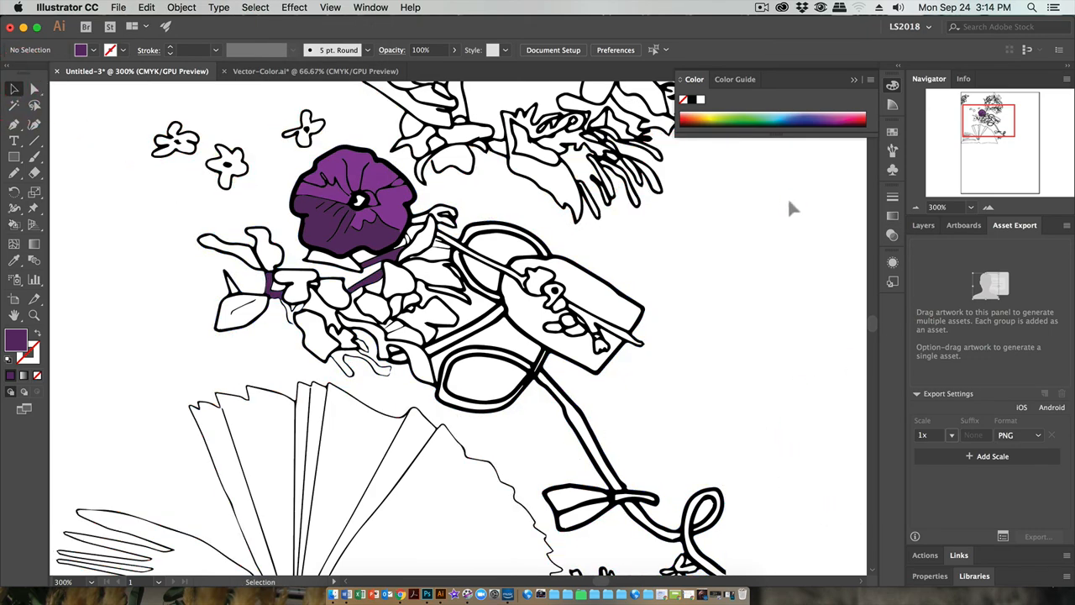
pyautogui.click(14, 224)
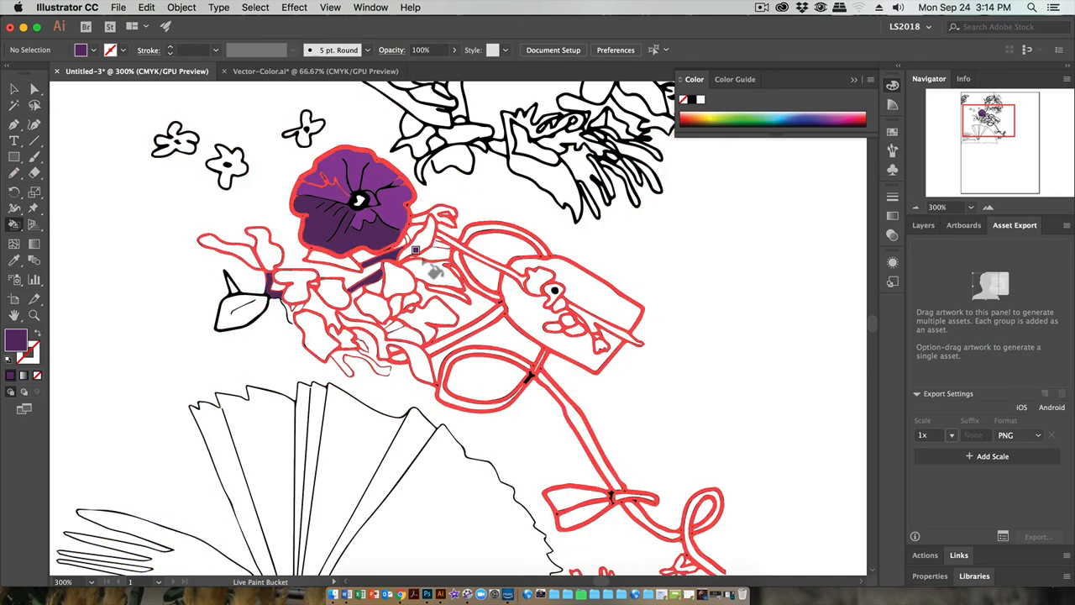
pyautogui.click(750, 114)
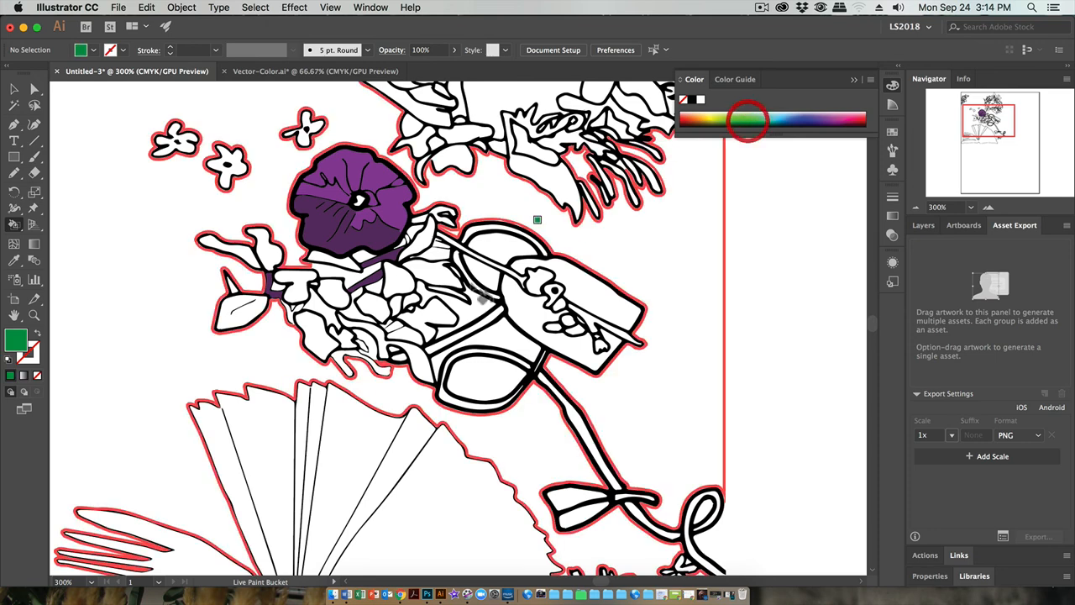
pyautogui.click(405, 284)
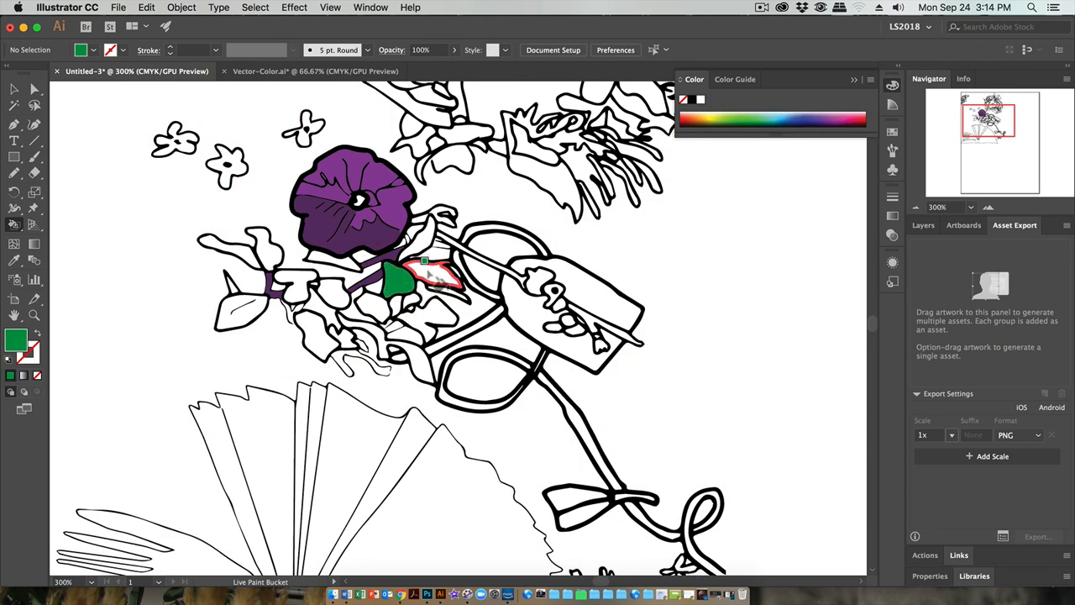
pyautogui.click(430, 277)
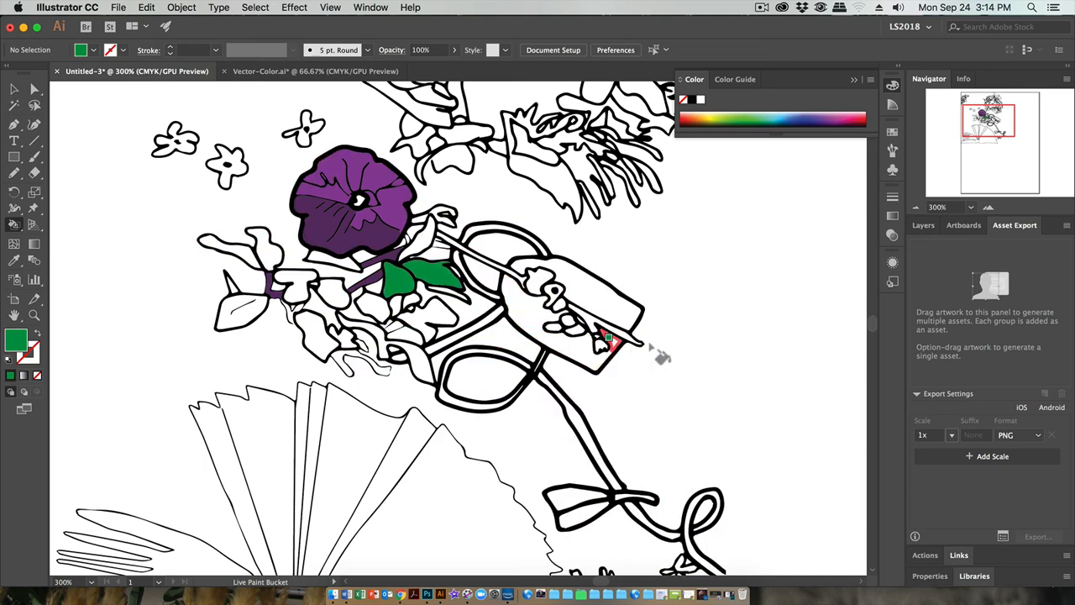
# Show the document's layers, and display the swatches enlarged so that every color group fits in view
pyautogui.click(923, 227)
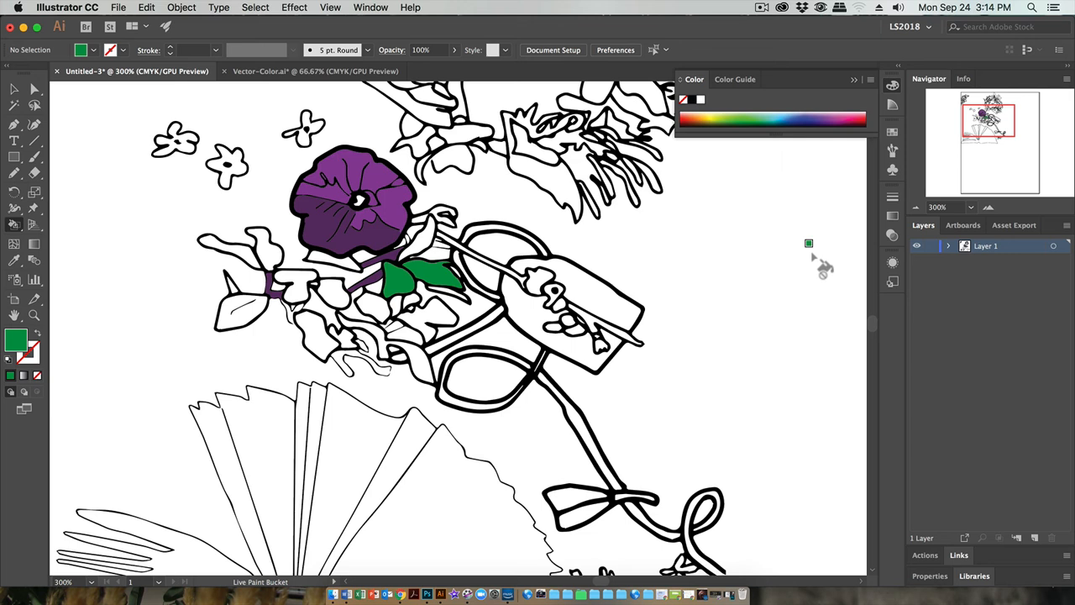
pyautogui.click(893, 85)
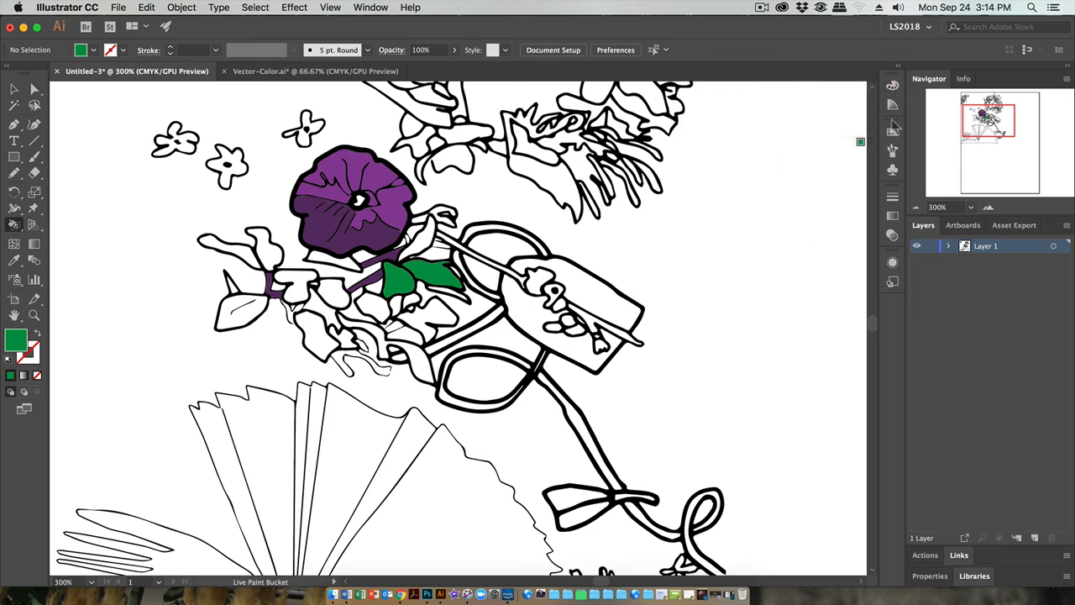
pyautogui.click(893, 133)
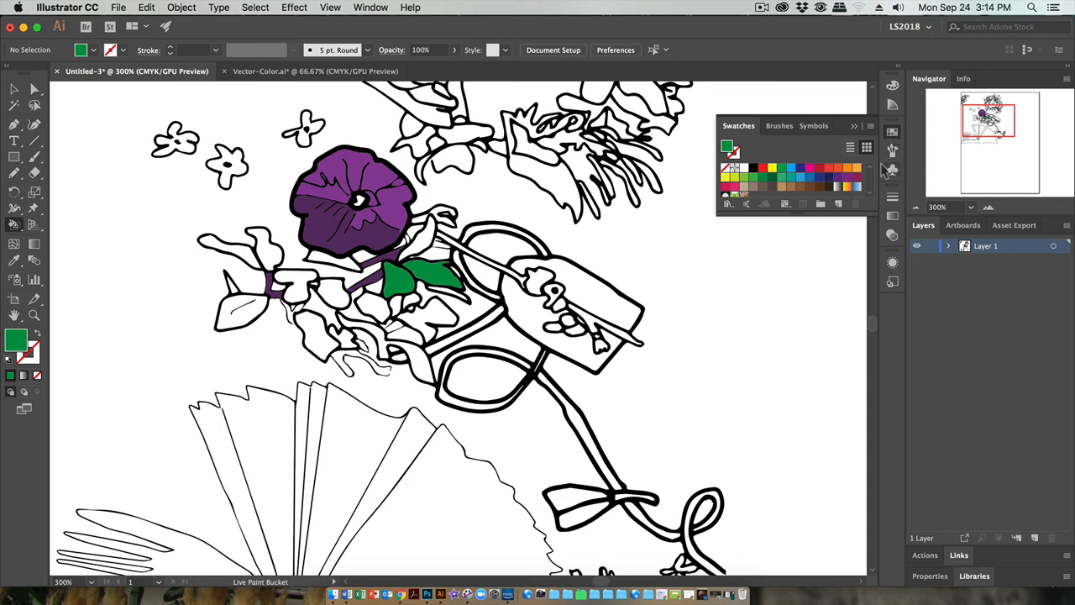
pyautogui.moveTo(867, 215); pyautogui.dragTo(868, 284)
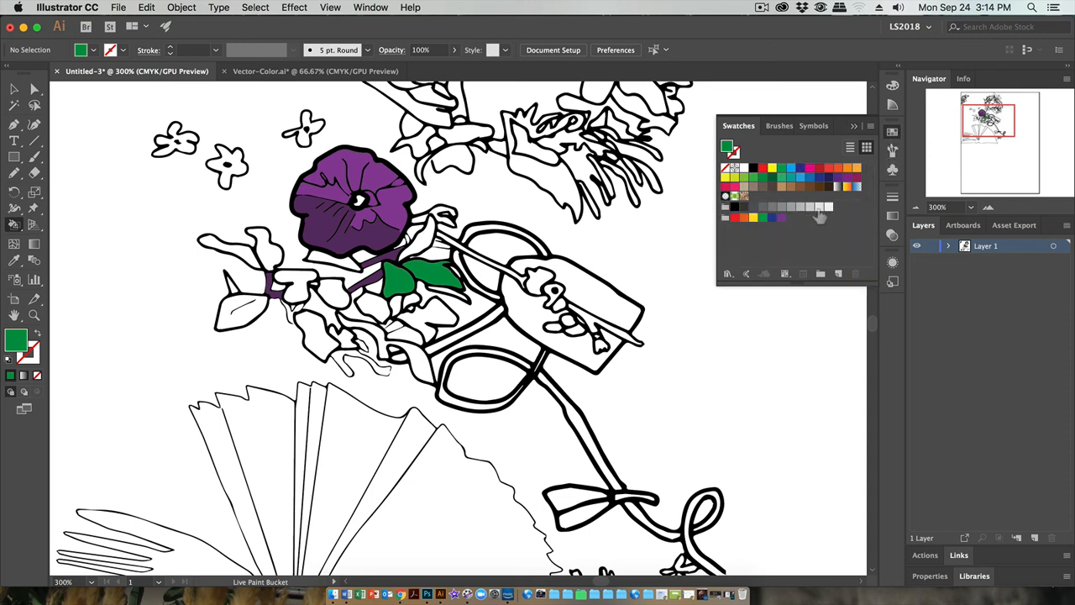
pyautogui.doubleClick(727, 148)
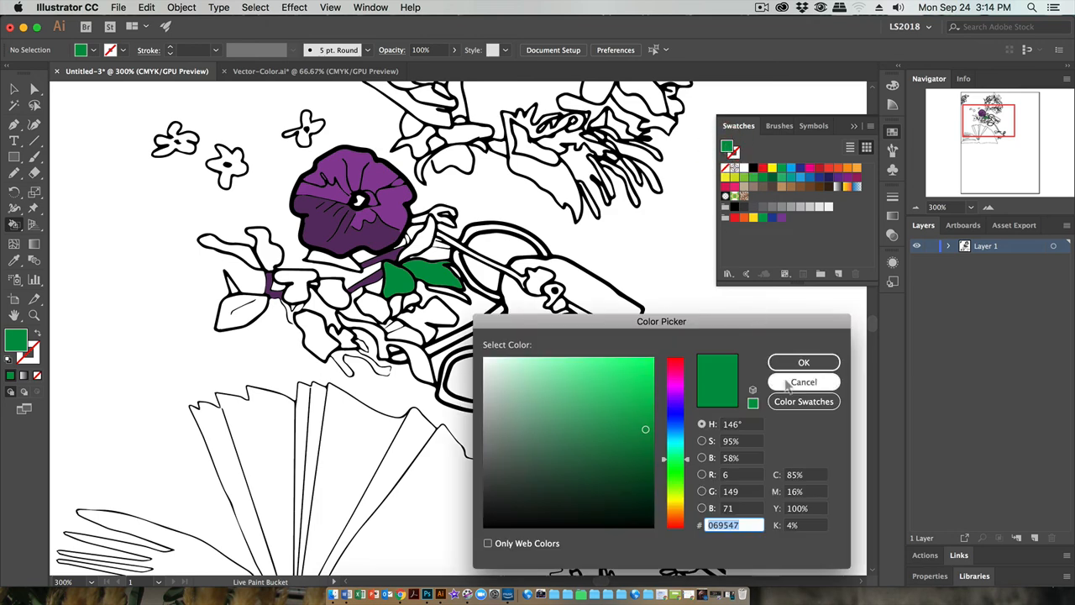
pyautogui.click(799, 382)
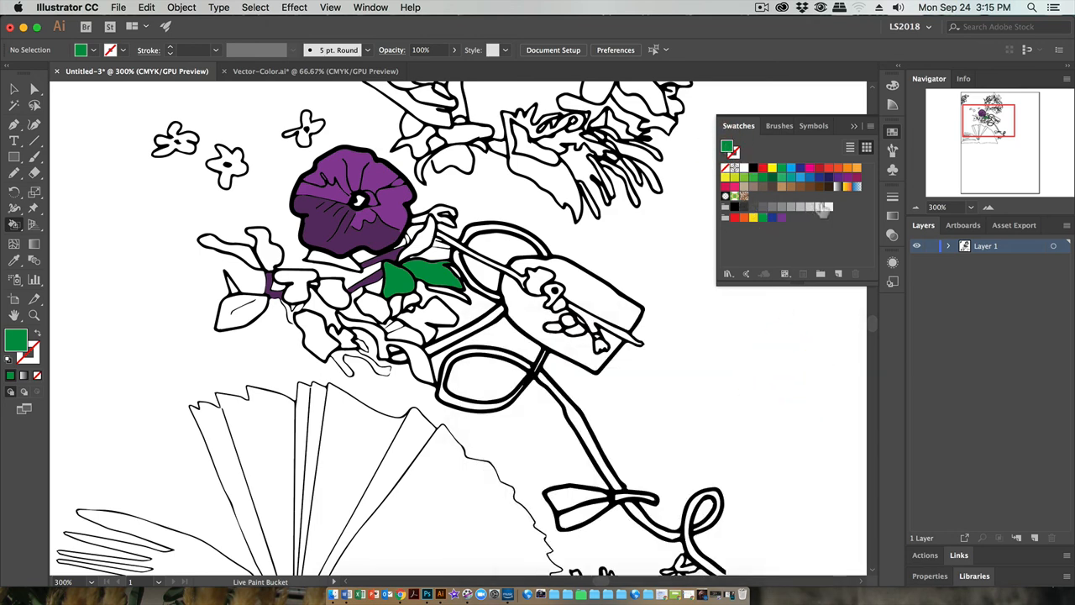
# Open the Ancient swatch library from Art History below the document swatches and browse forward to Middle Ages
pyautogui.press('super+a')
pyautogui.click(367, 8)
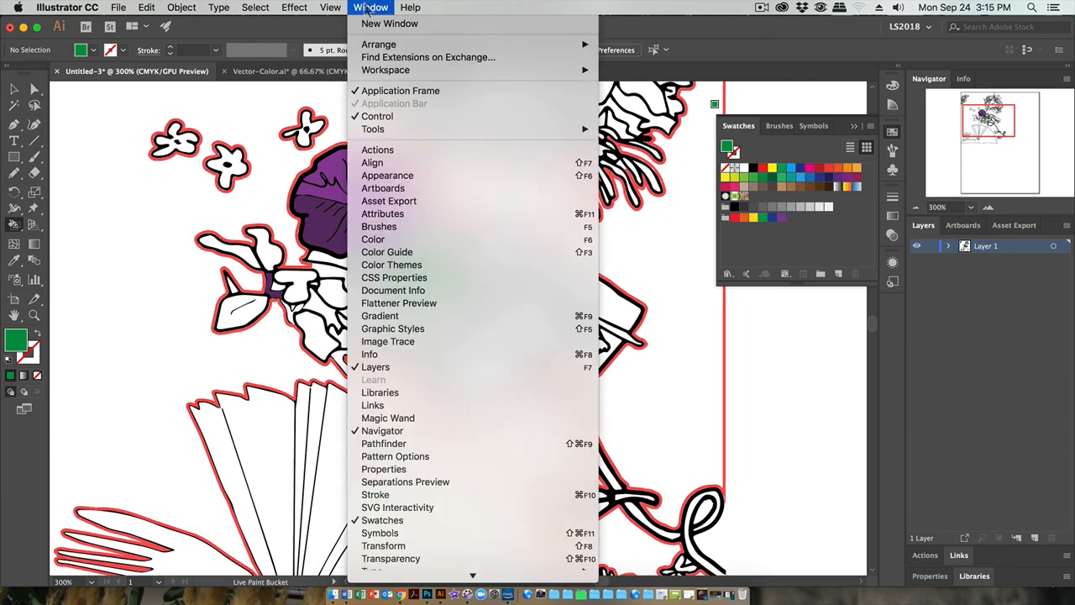
pyautogui.moveTo(406, 594)
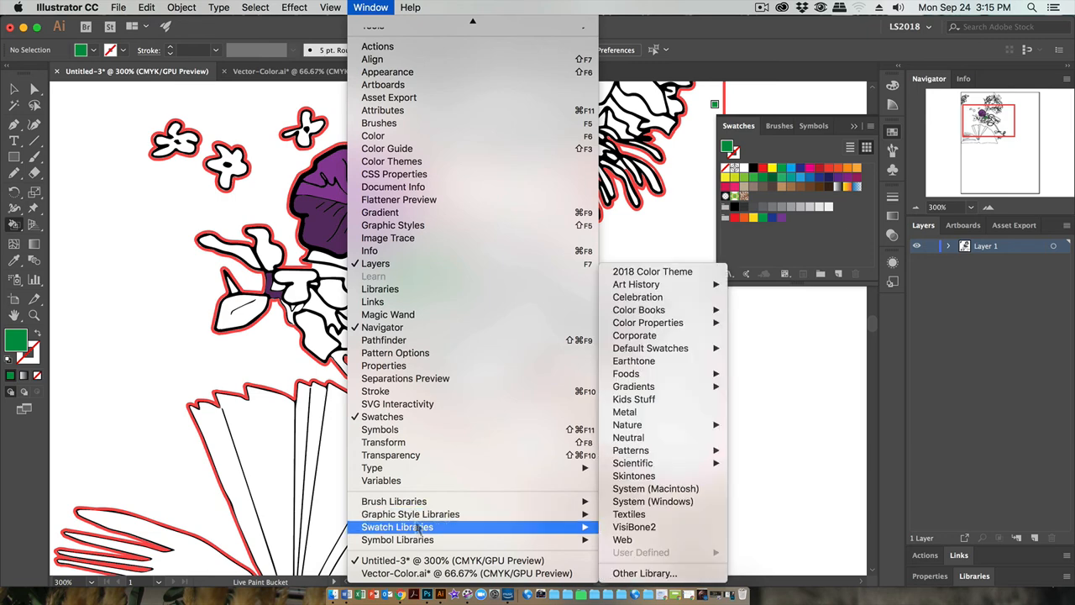
pyautogui.moveTo(422, 540)
pyautogui.moveTo(424, 504)
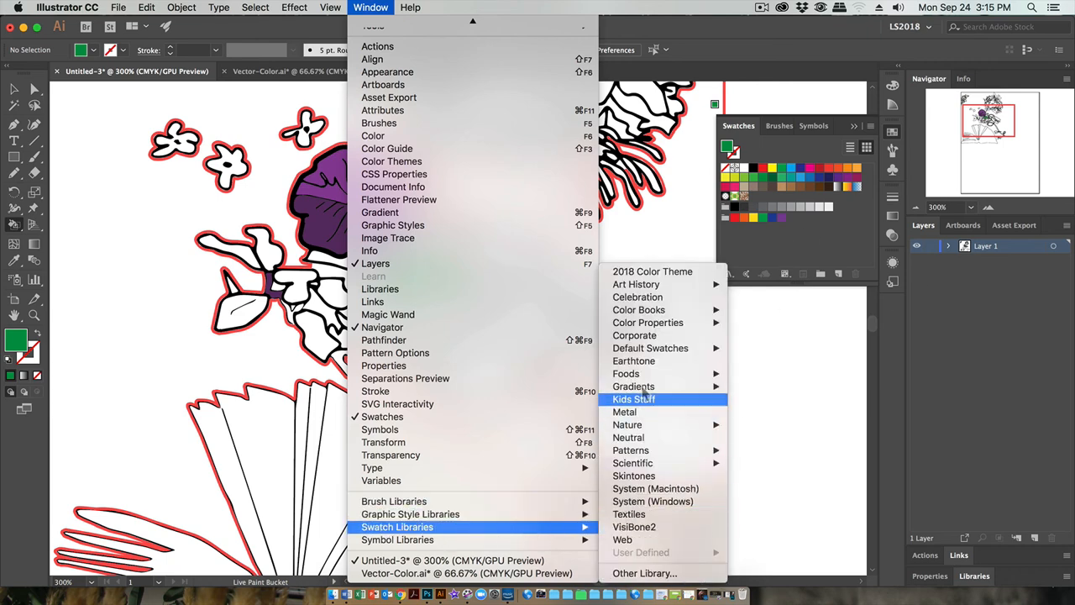
pyautogui.moveTo(648, 287)
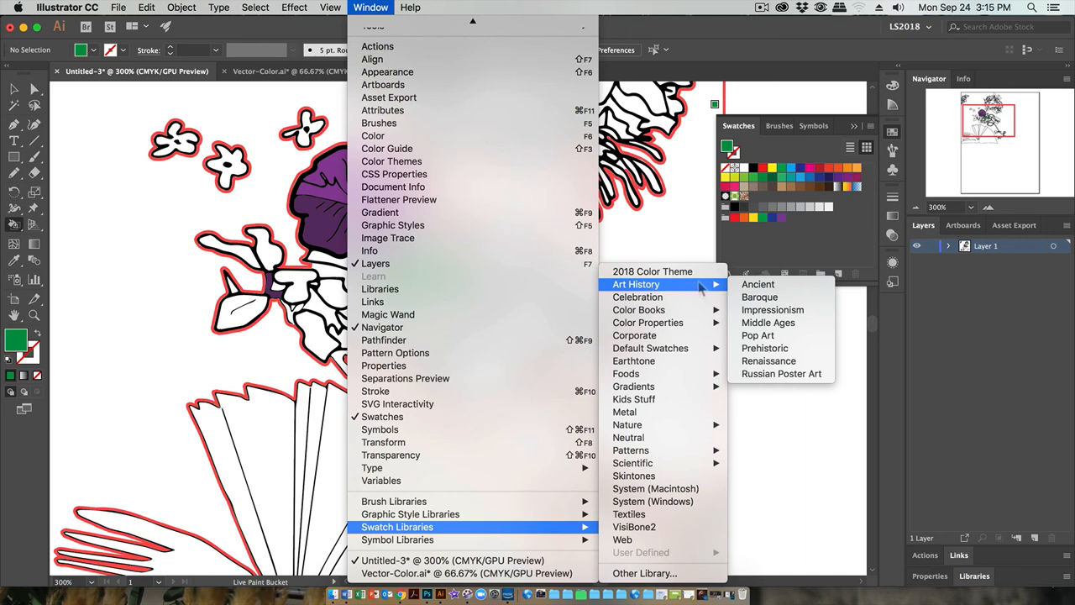
pyautogui.click(744, 287)
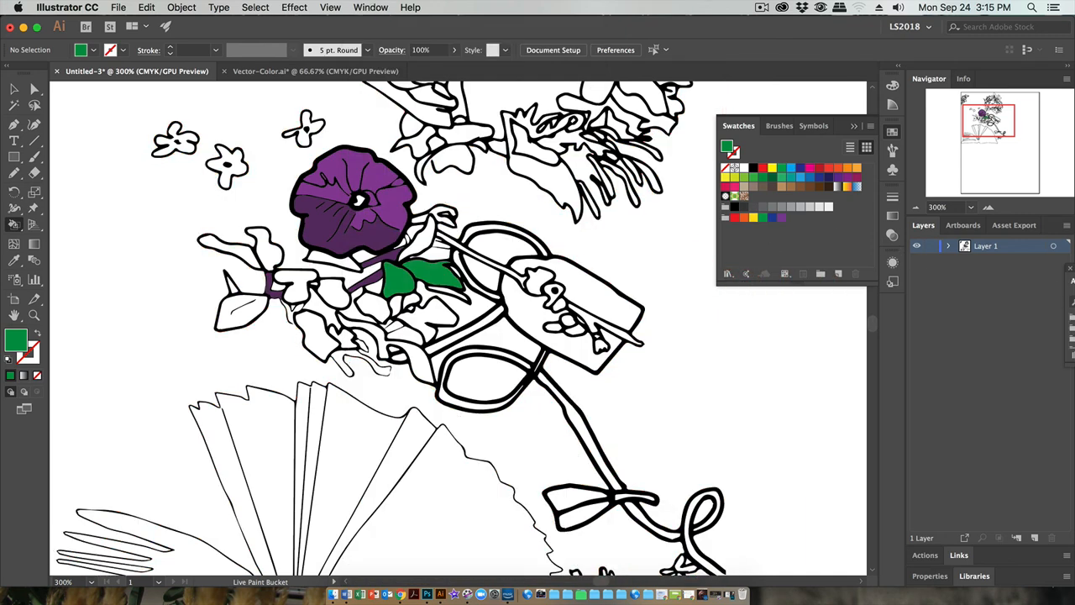
pyautogui.moveTo(1073, 269); pyautogui.dragTo(735, 308)
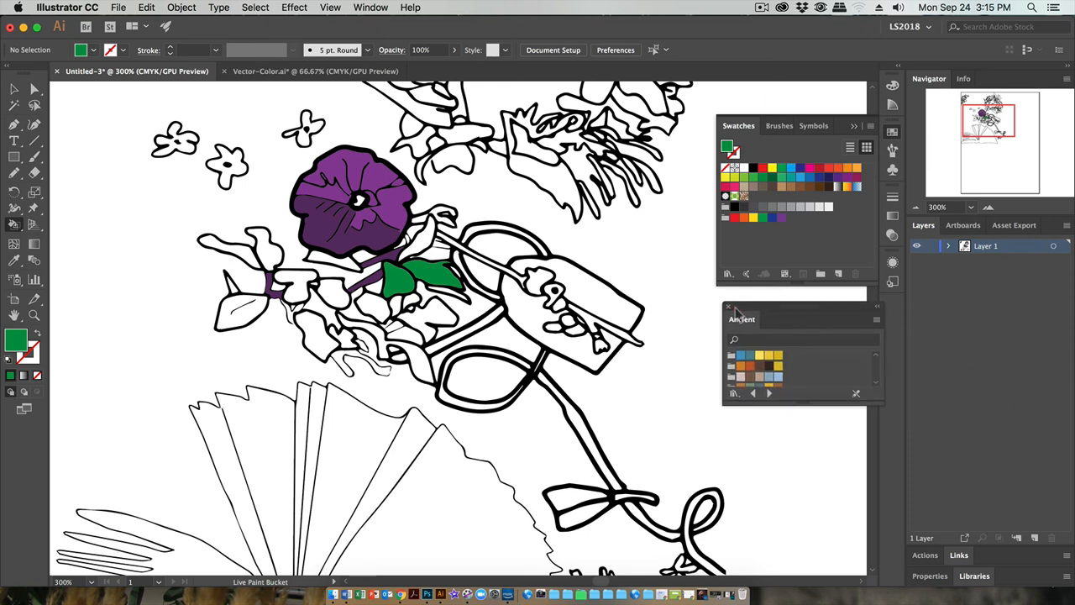
pyautogui.click(770, 393)
pyautogui.click(769, 393)
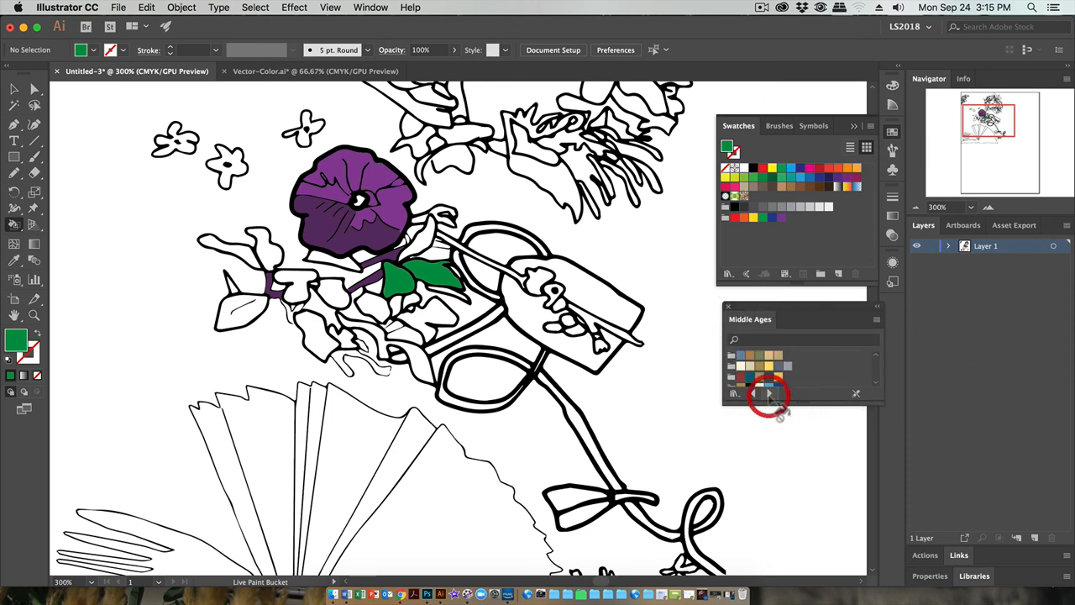
# Browse forward to the Prehistoric swatch library and enlarge its display so that all of its color groups fit in view
pyautogui.click(770, 393)
pyautogui.click(770, 393)
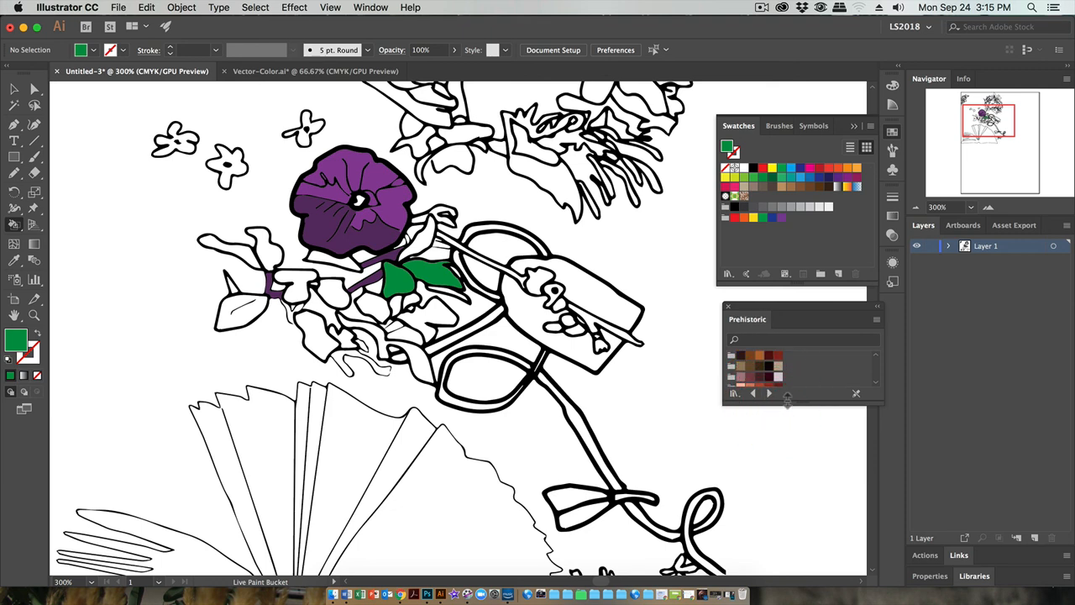
pyautogui.moveTo(790, 396); pyautogui.dragTo(797, 470)
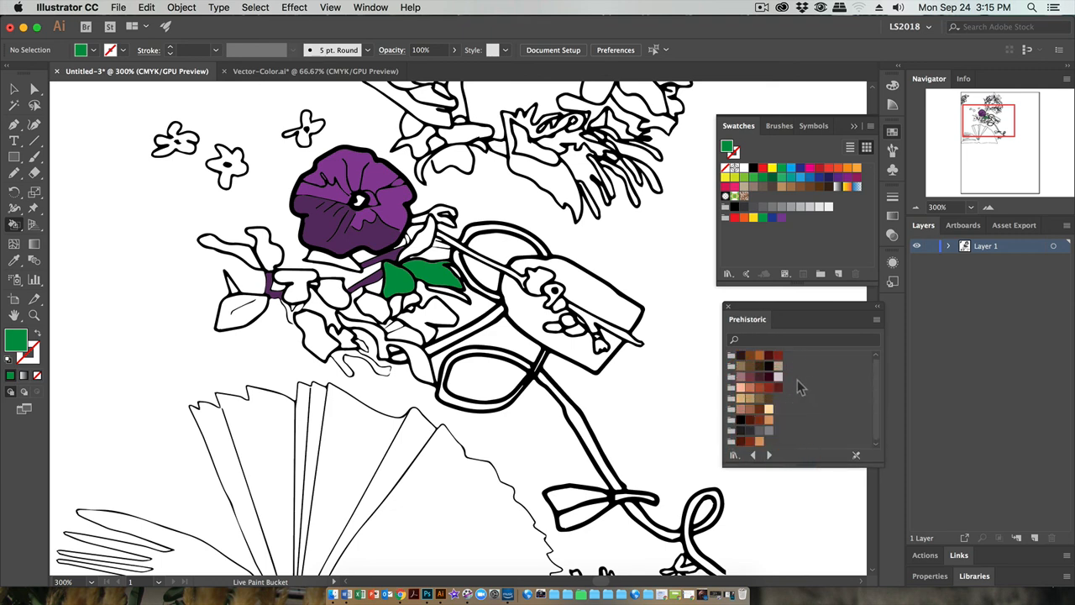
# Open the Basic Graphics_Dots pattern swatch library and browse forward to Decorative Legacy
pyautogui.click(370, 7)
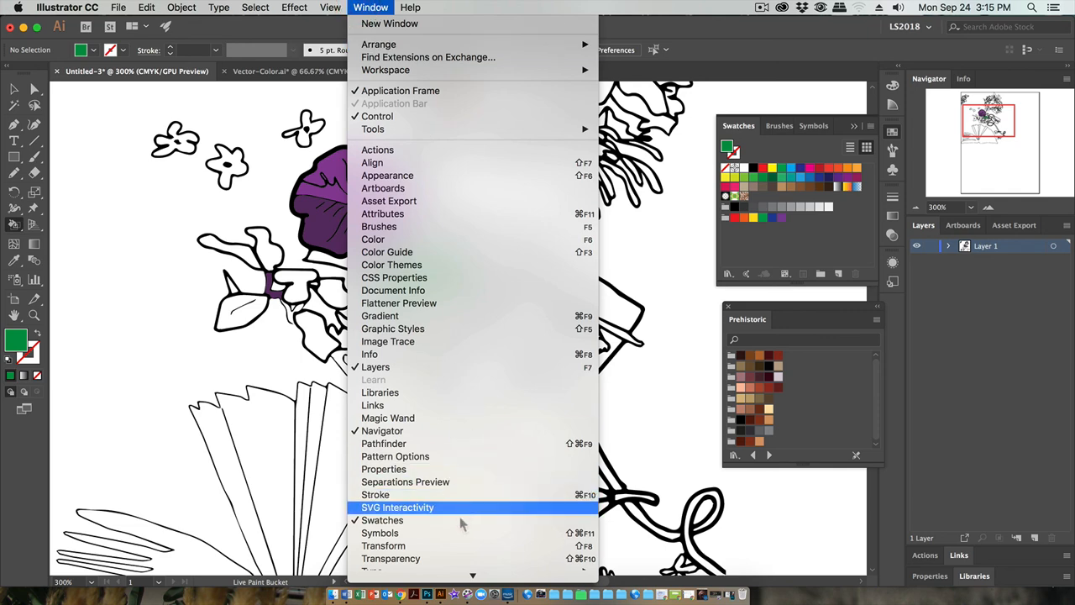
pyautogui.scroll(-3, 460, 523)
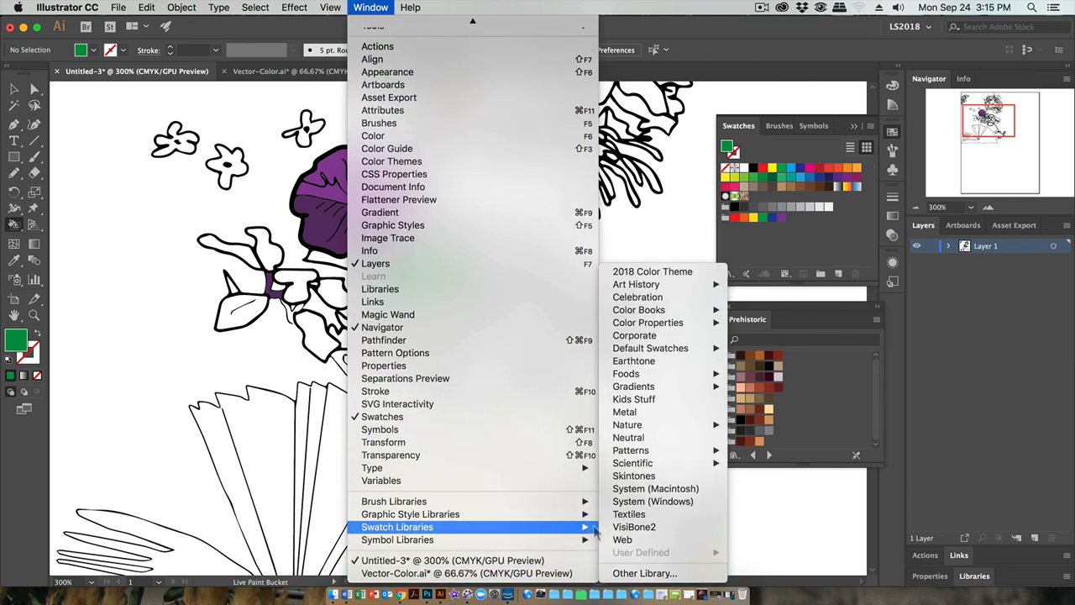
pyautogui.moveTo(669, 455)
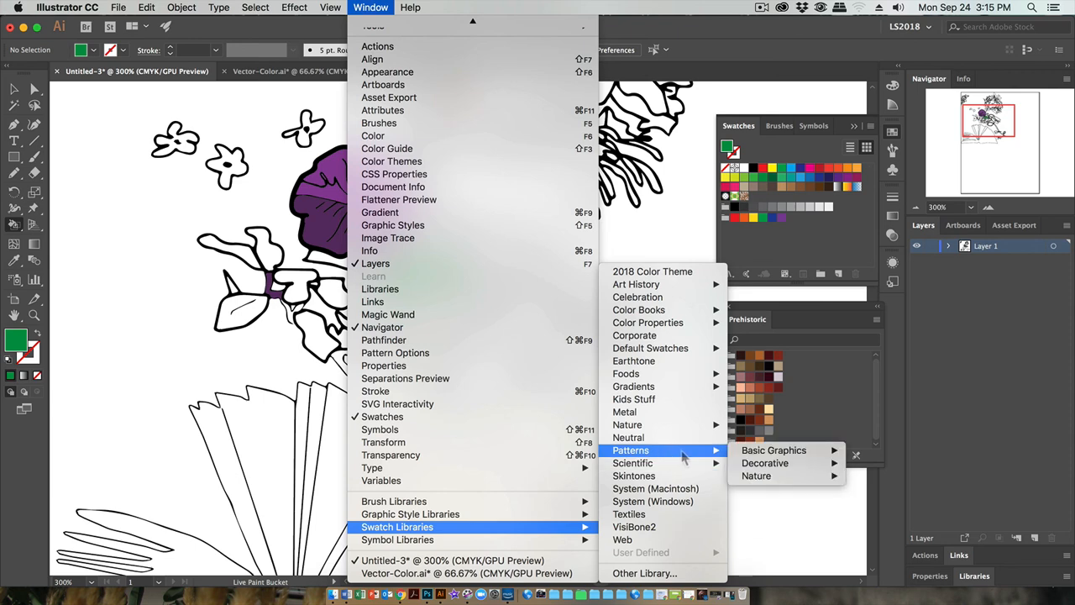
pyautogui.moveTo(773, 450)
pyautogui.click(928, 451)
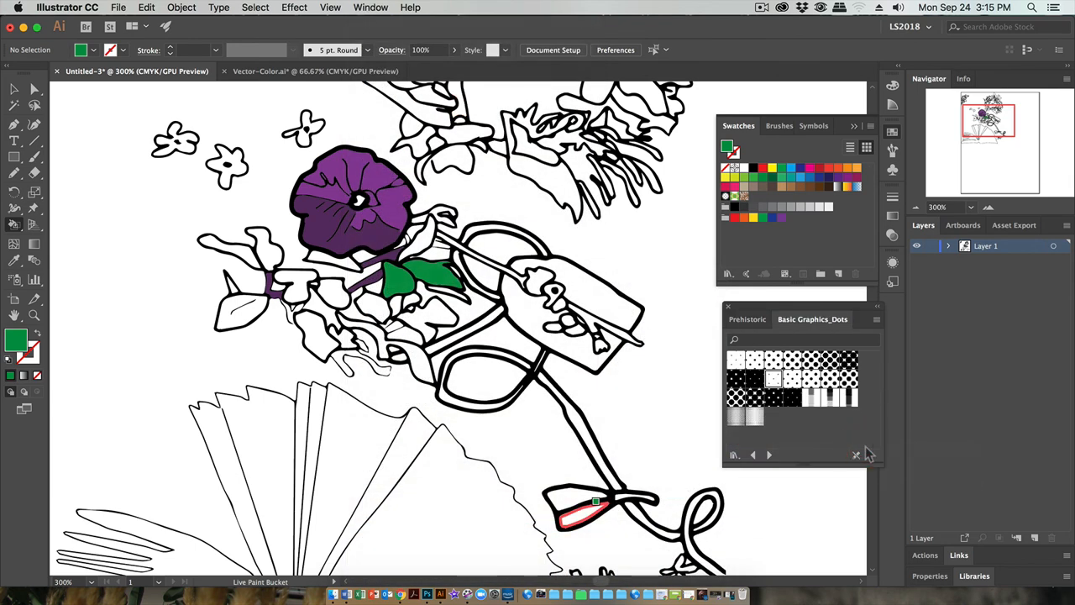
pyautogui.click(770, 456)
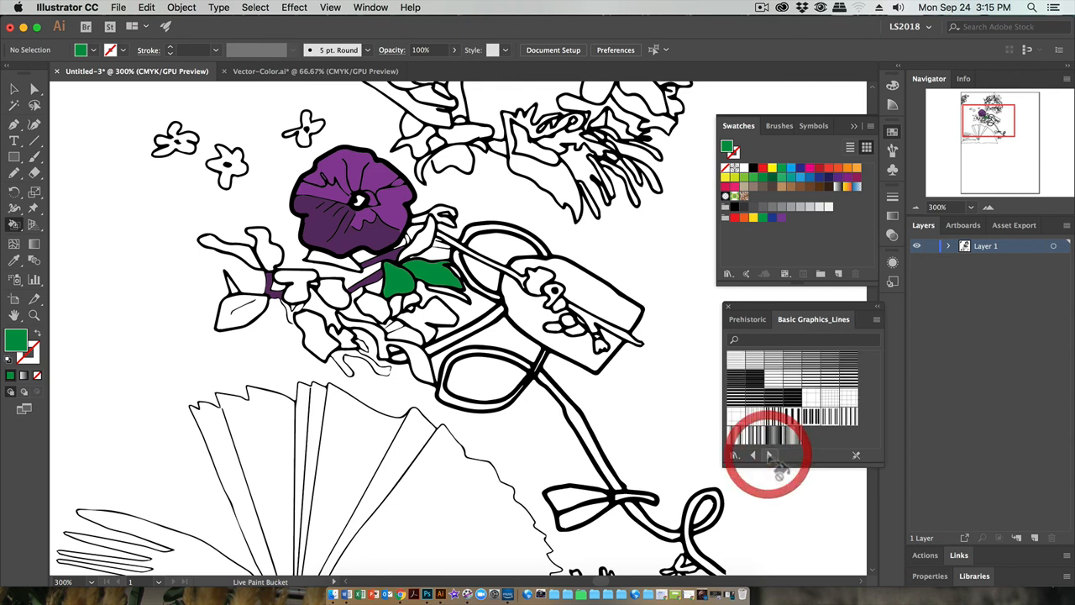
pyautogui.click(770, 455)
pyautogui.click(770, 455)
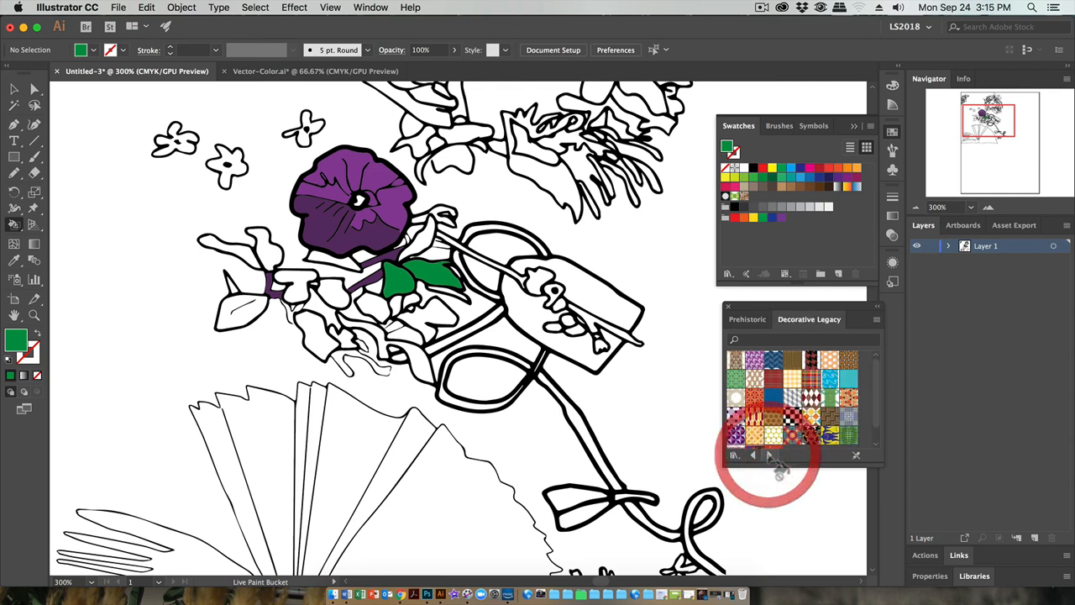
# Fill both halves of the gift tag with the black-and-white checkerboard pattern and the flower's lower petals with the purple triangle pattern
pyautogui.click(792, 416)
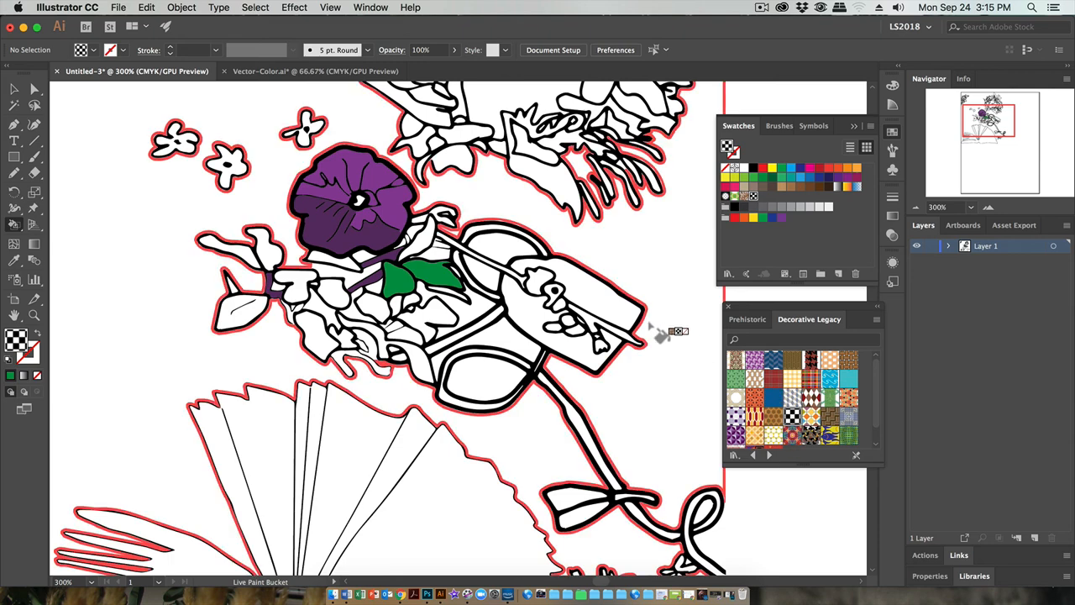
pyautogui.click(624, 310)
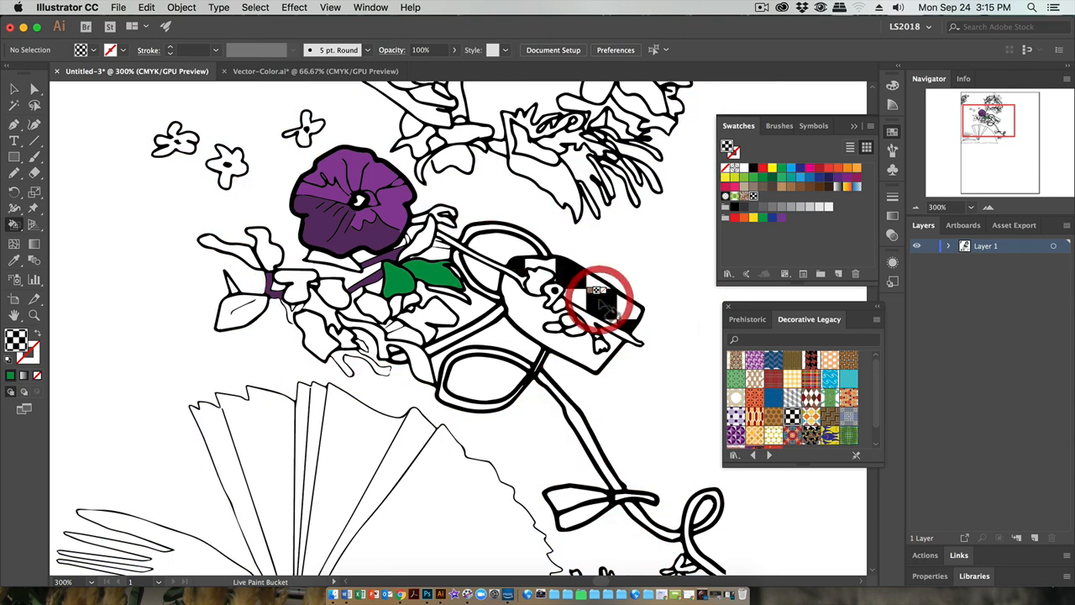
pyautogui.click(593, 368)
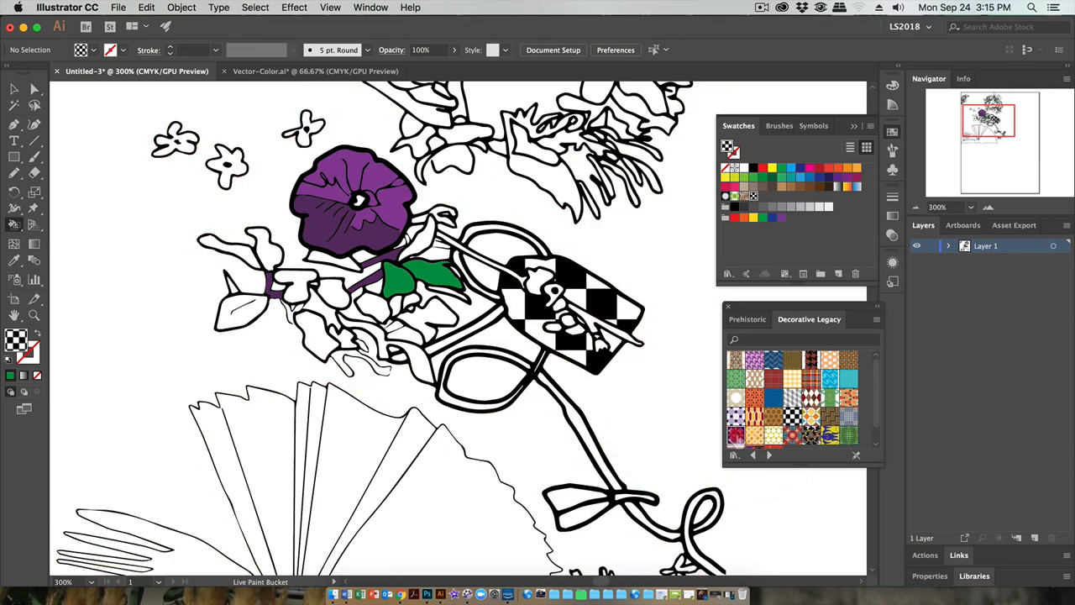
pyautogui.click(735, 434)
pyautogui.click(335, 226)
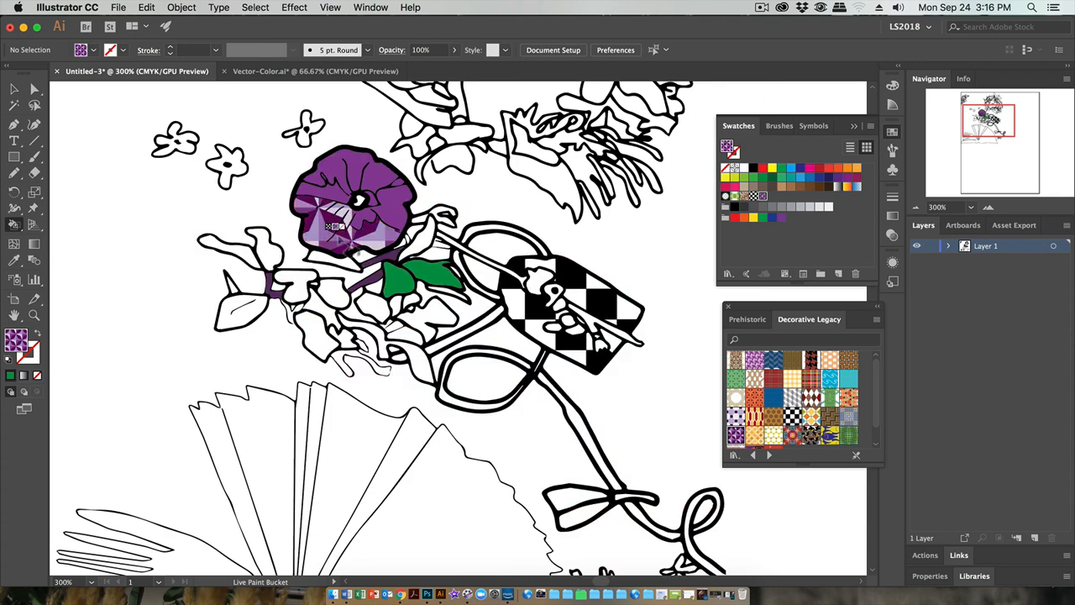
# Load the Vonster Patterns library and fill the background around the drawing with the red and black triangular pattern
pyautogui.click(769, 456)
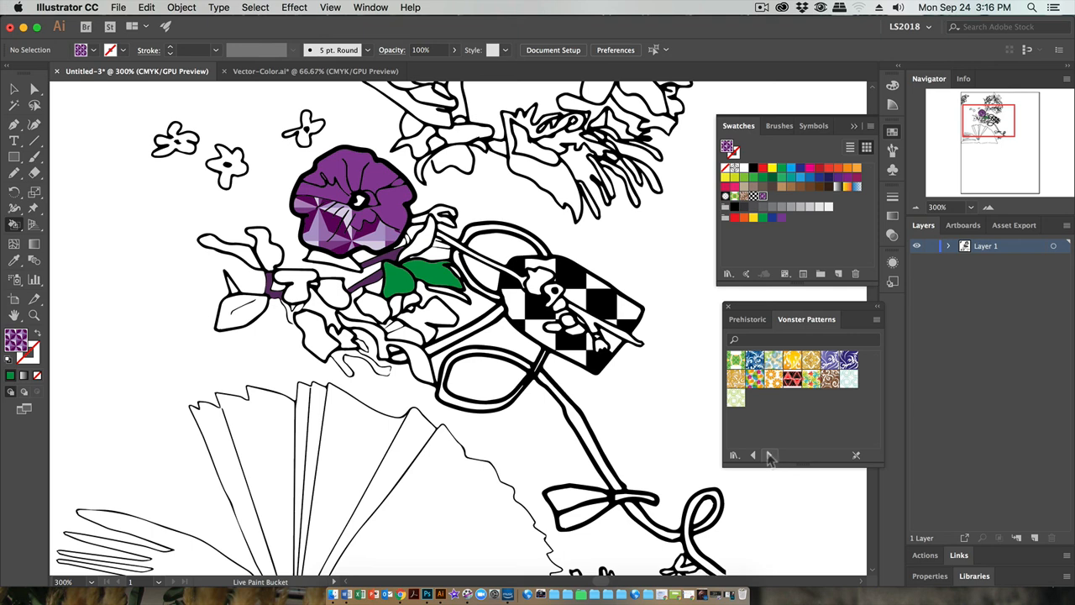
pyautogui.click(792, 379)
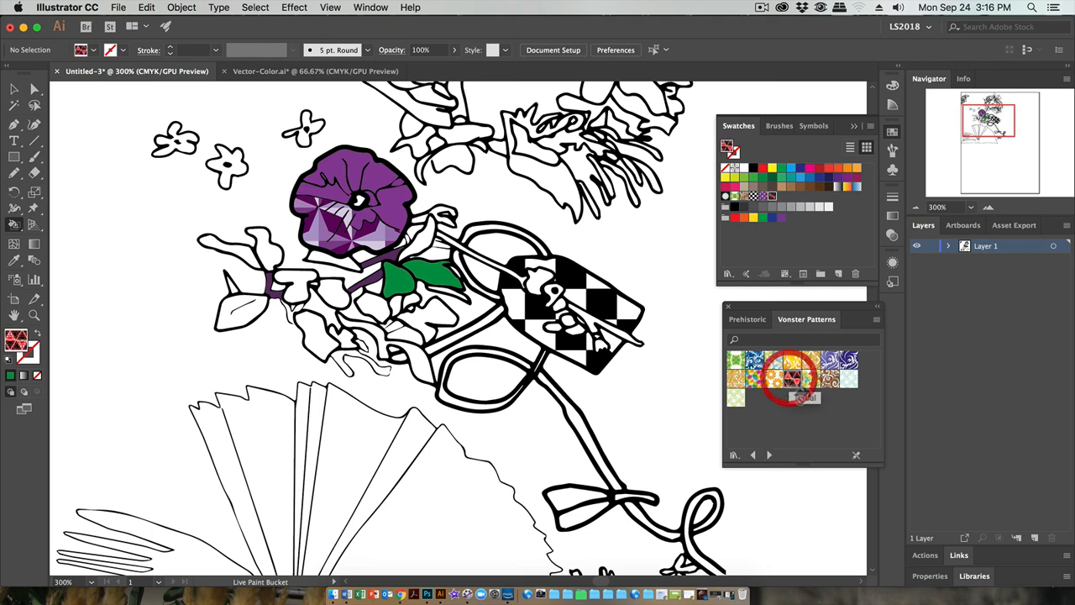
pyautogui.press('super+0')
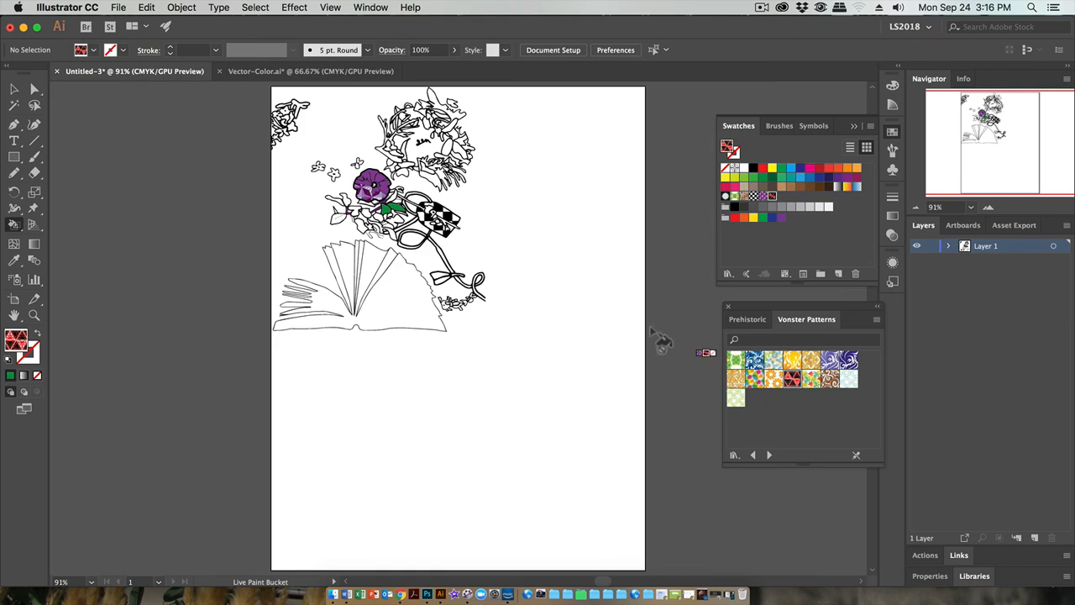
pyautogui.click(305, 217)
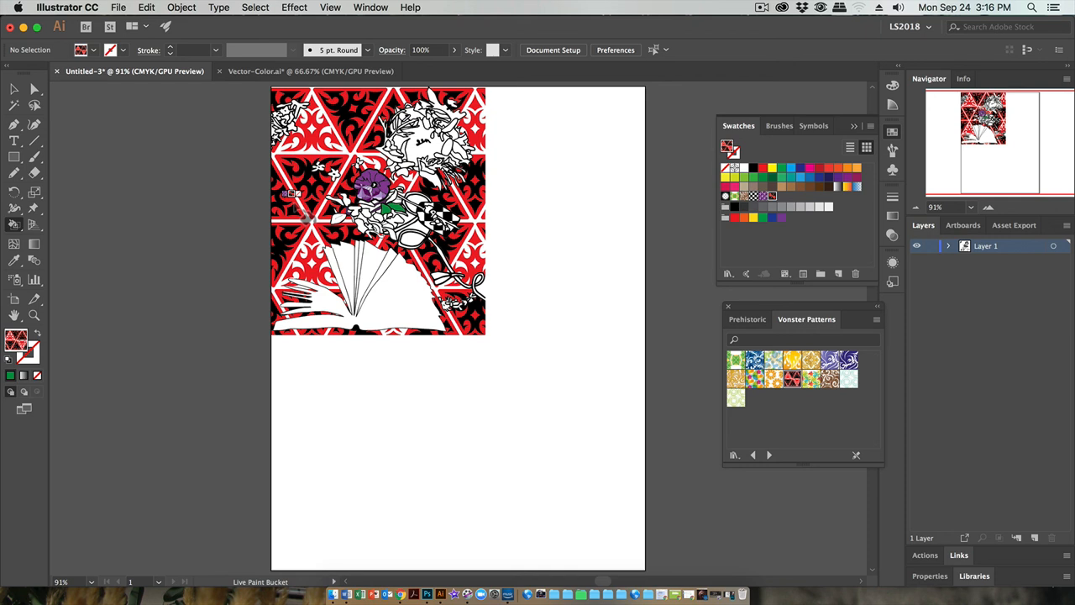
pyautogui.click(353, 338)
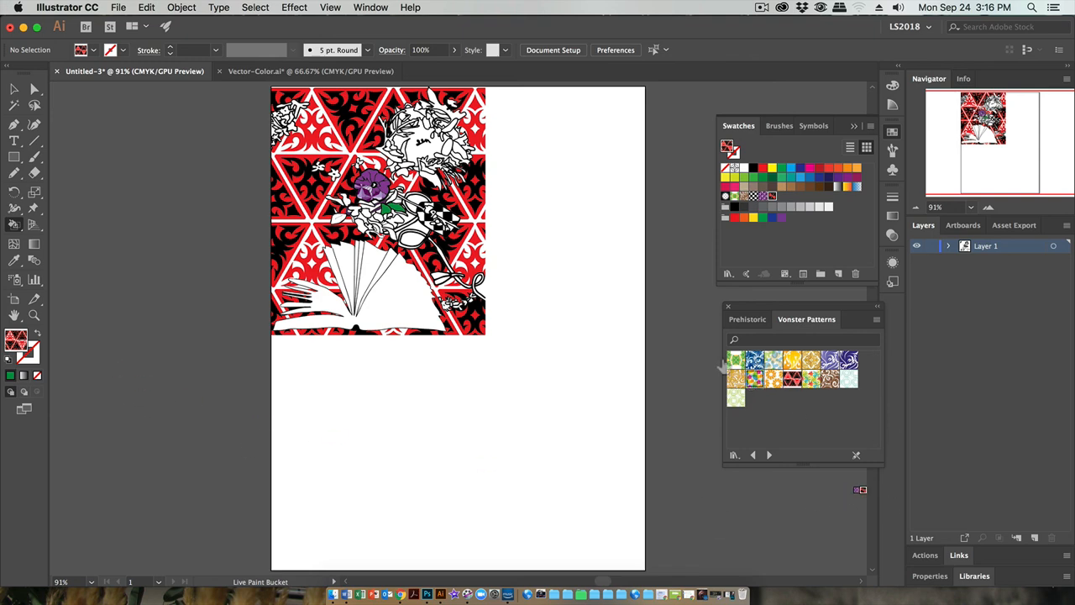
# Try the multicolored paint splatter pattern on the background, followed by the pale green swirl pattern
pyautogui.click(754, 378)
pyautogui.click(336, 303)
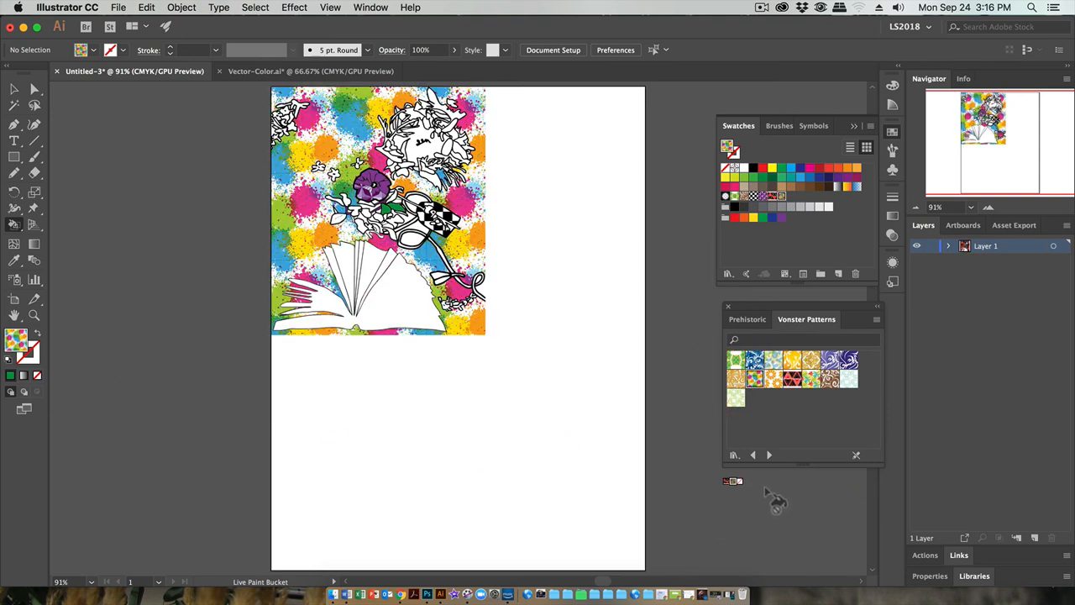
pyautogui.click(735, 398)
pyautogui.click(316, 225)
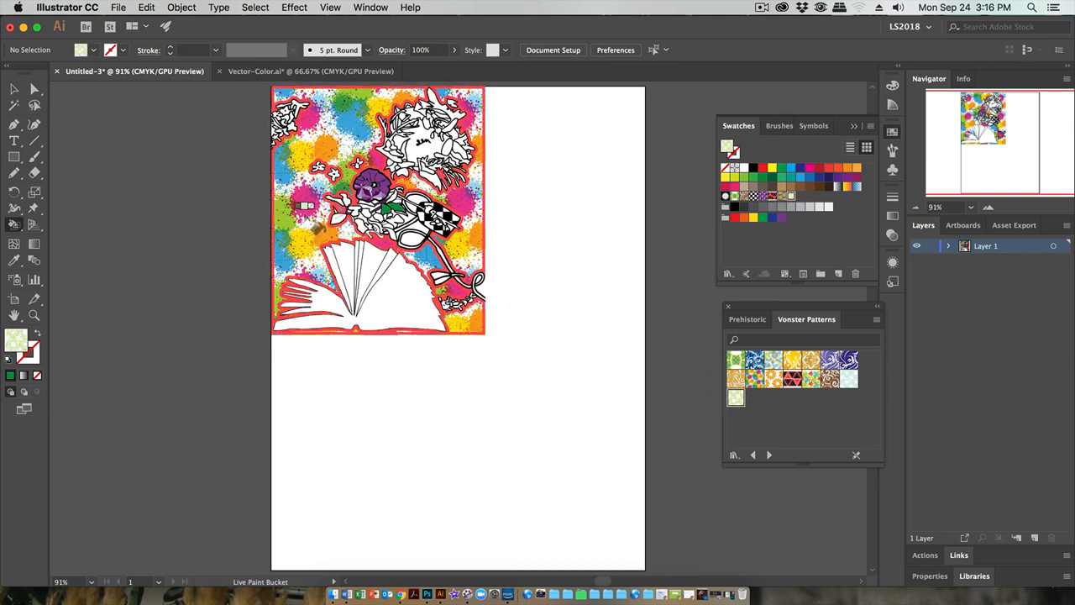
pyautogui.click(317, 227)
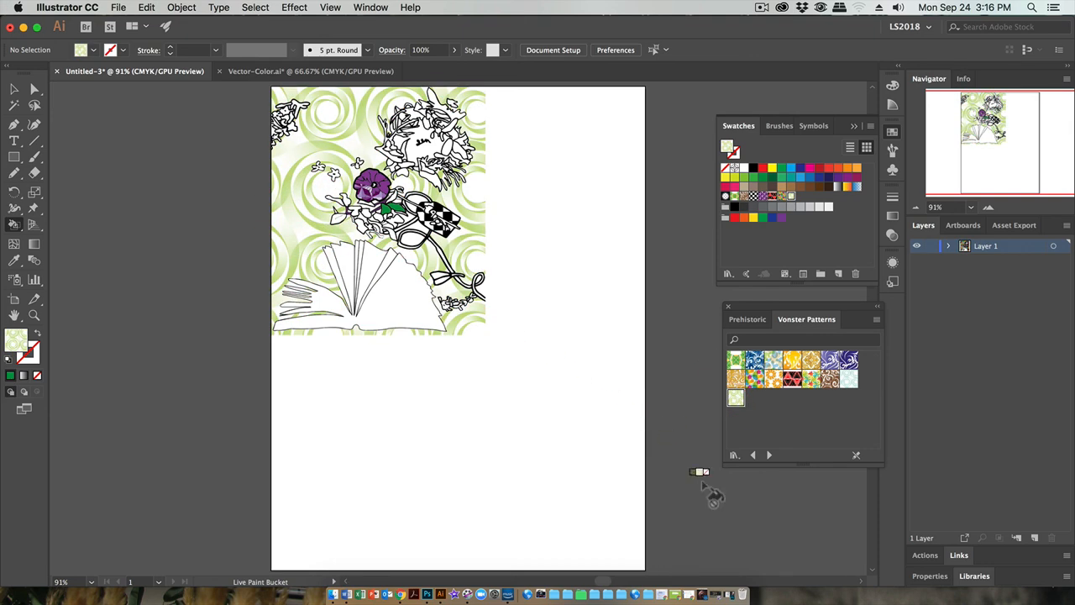
# Browse back to Basic Graphics_Textures and fill the background with the dense black texture, followed by the fine speckled one beside it
pyautogui.click(753, 456)
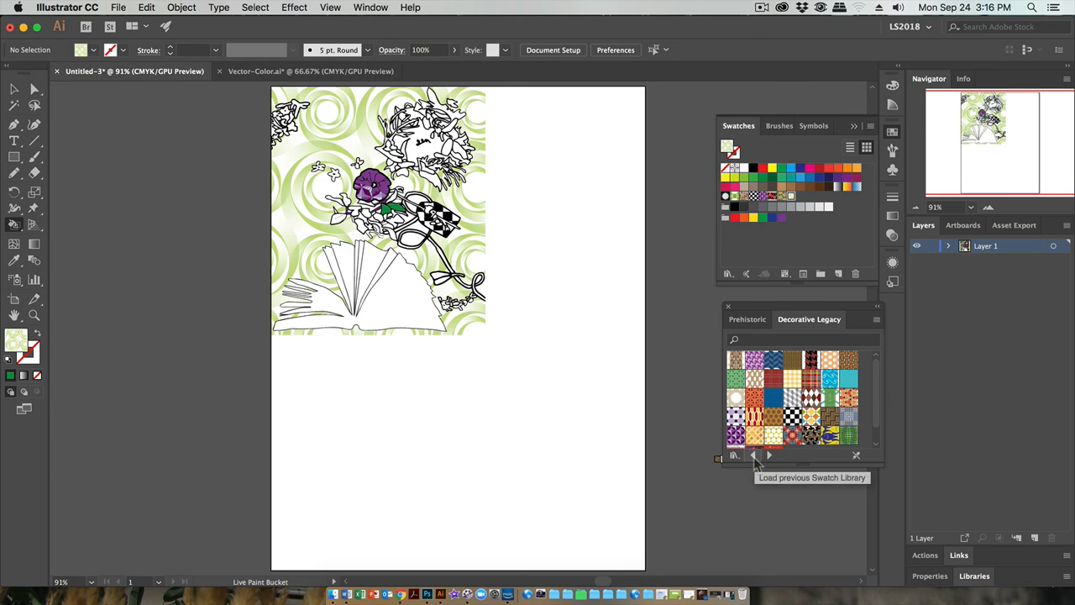
pyautogui.click(753, 456)
pyautogui.click(737, 435)
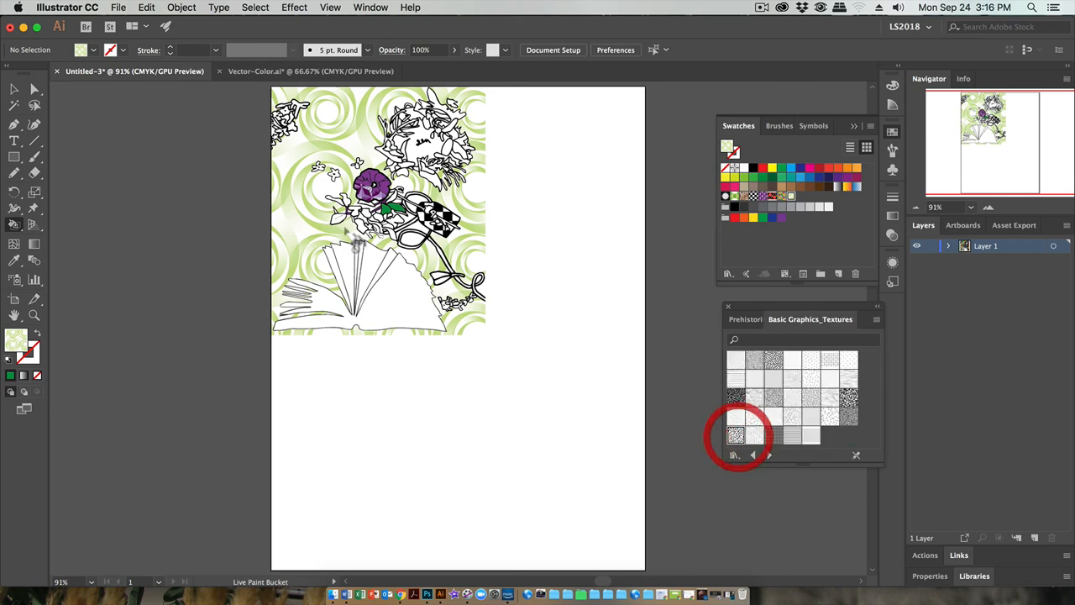
pyautogui.click(307, 215)
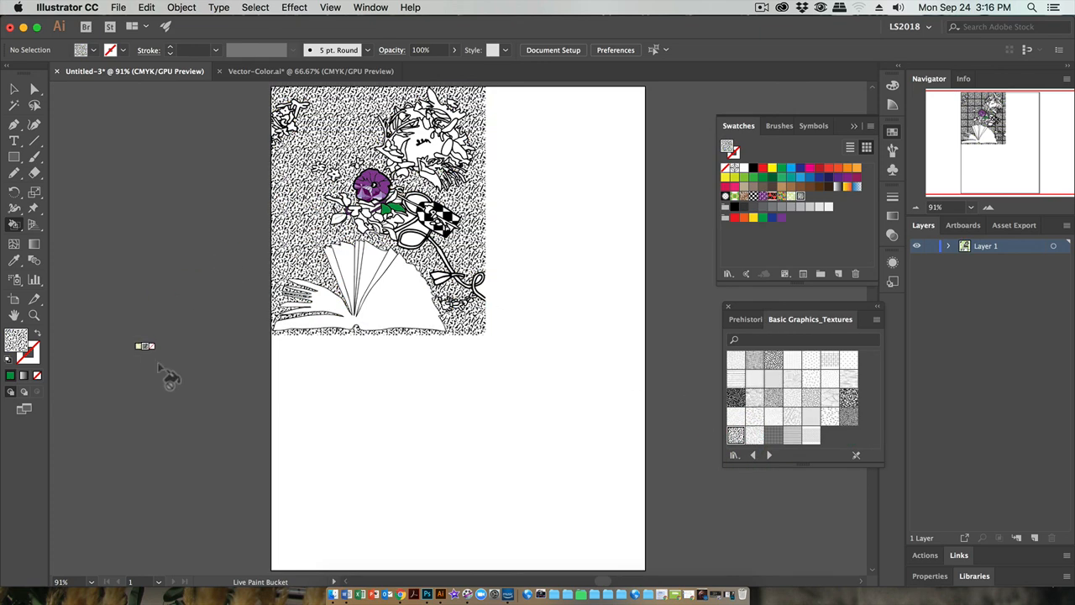
pyautogui.click(755, 436)
pyautogui.click(314, 244)
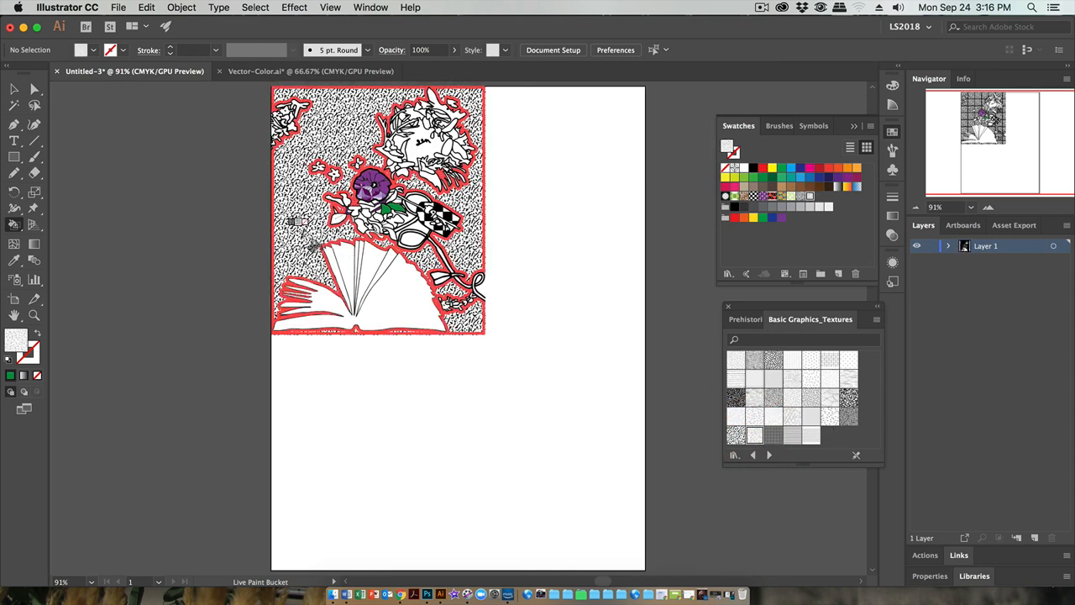
pyautogui.click(307, 239)
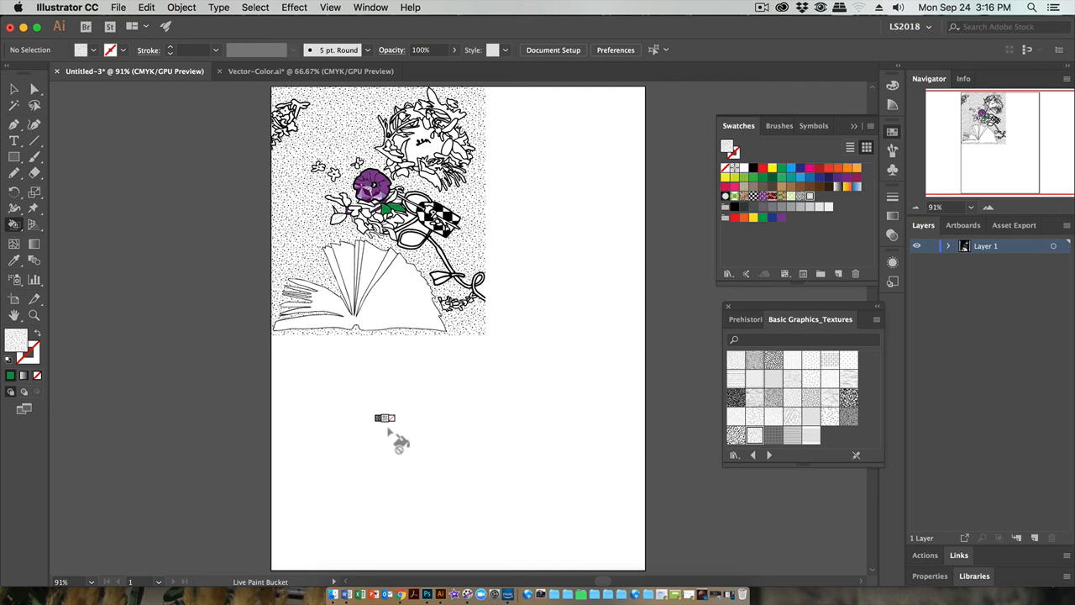
# Load Decorative Legacy, try its blue and yellow fish pattern on the background, and undo that fill
pyautogui.click(770, 455)
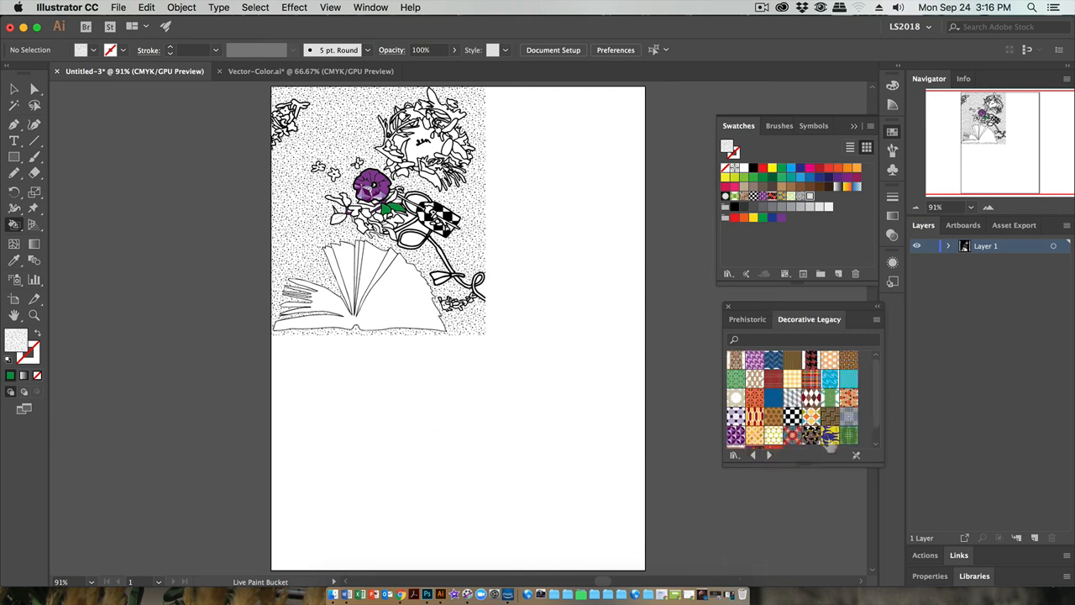
pyautogui.click(829, 435)
pyautogui.click(288, 211)
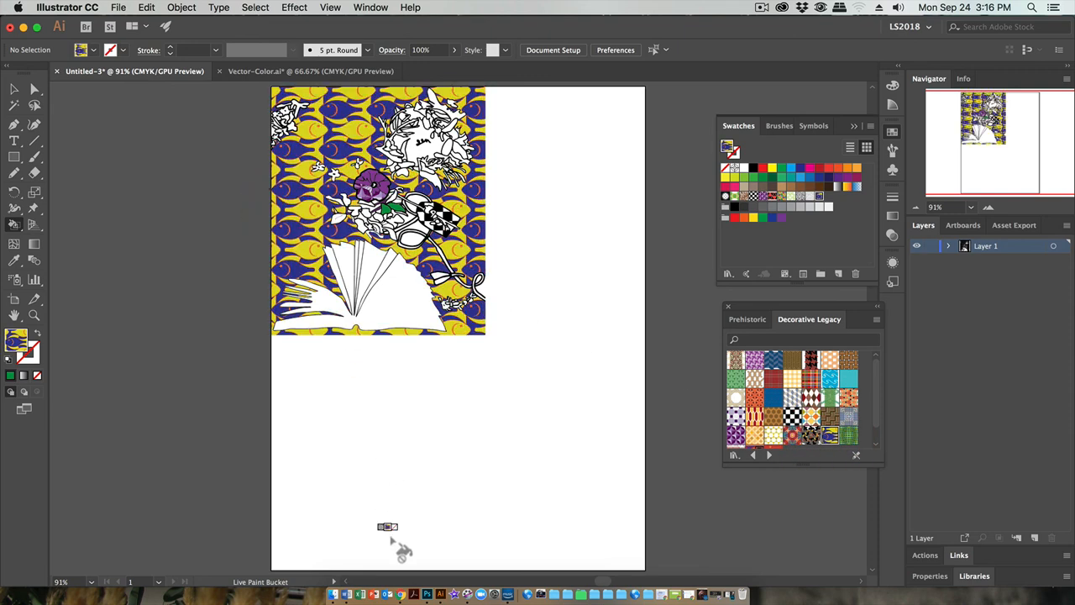
pyautogui.press('super+z')
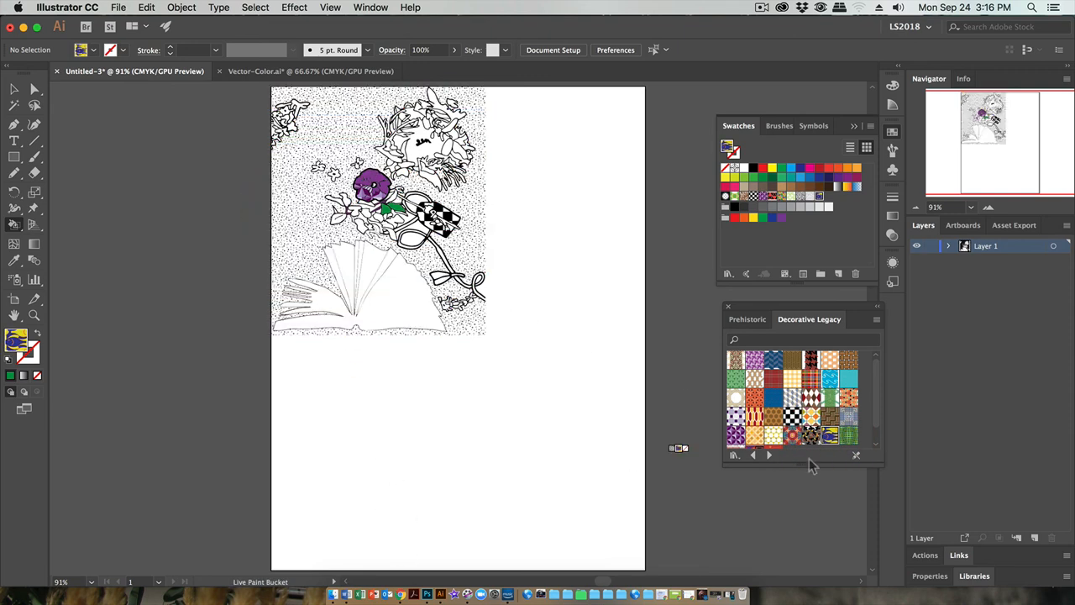
# Enlarge the pattern library display to show every swatch and browse forward to Nature_Foliage
pyautogui.moveTo(812, 467); pyautogui.dragTo(815, 547)
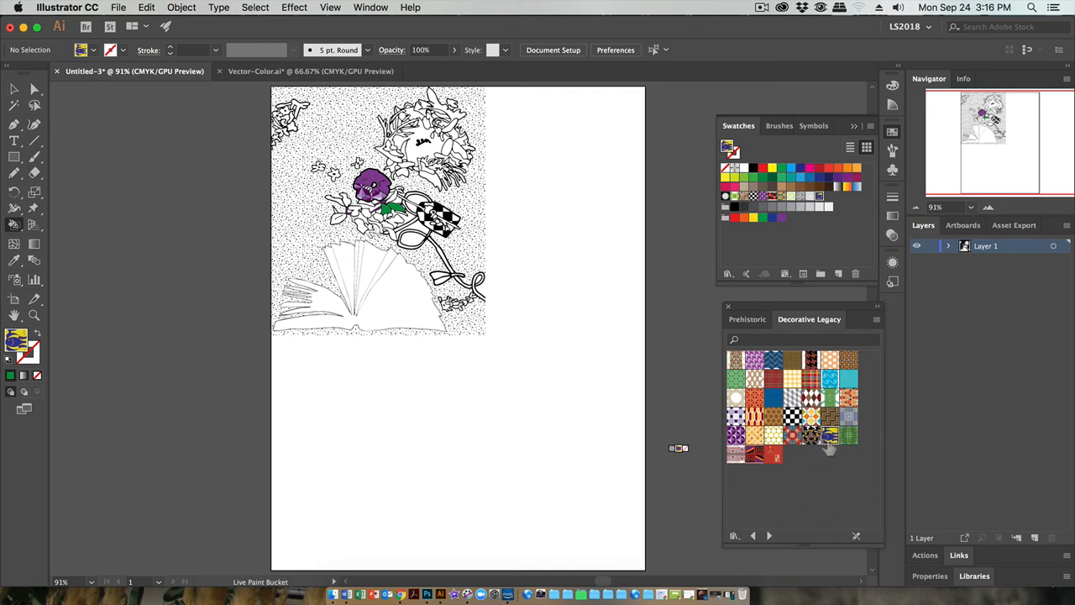
pyautogui.click(770, 536)
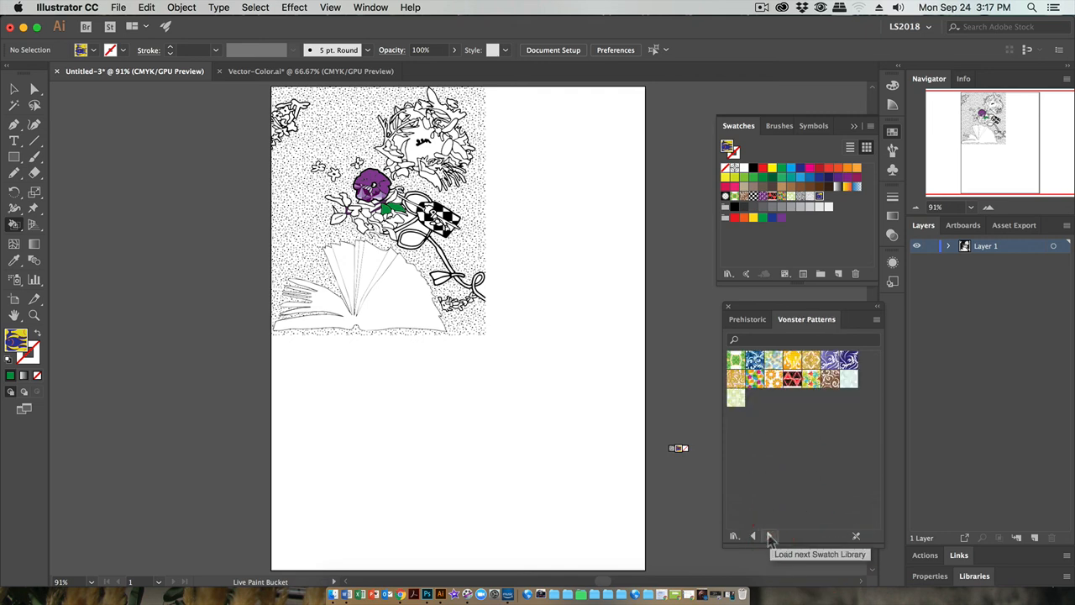
pyautogui.click(769, 536)
pyautogui.click(770, 536)
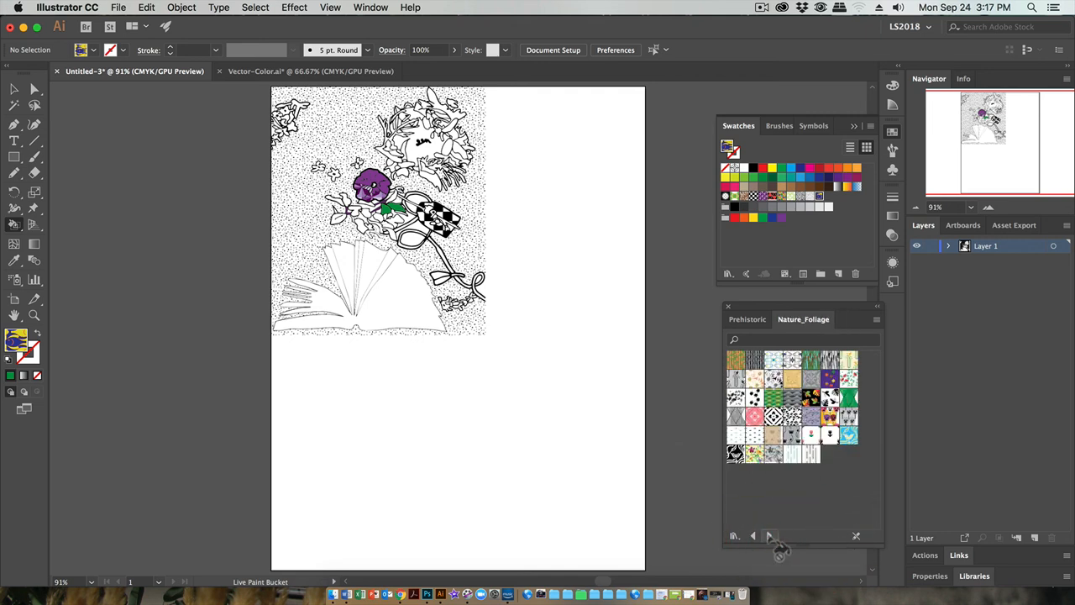